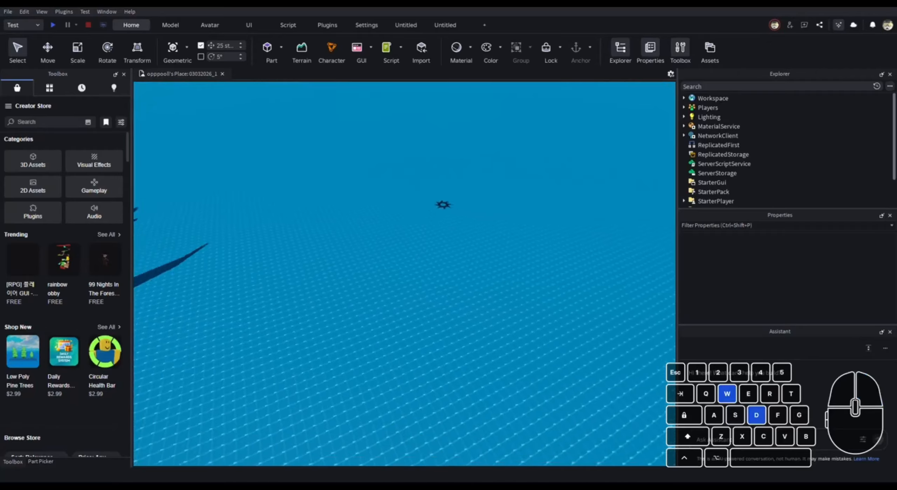
- Select the panel union of the rear exit door on the aircraft's fuselage
{"action": "key", "text": "a"}
{"action": "key", "text": "s"}
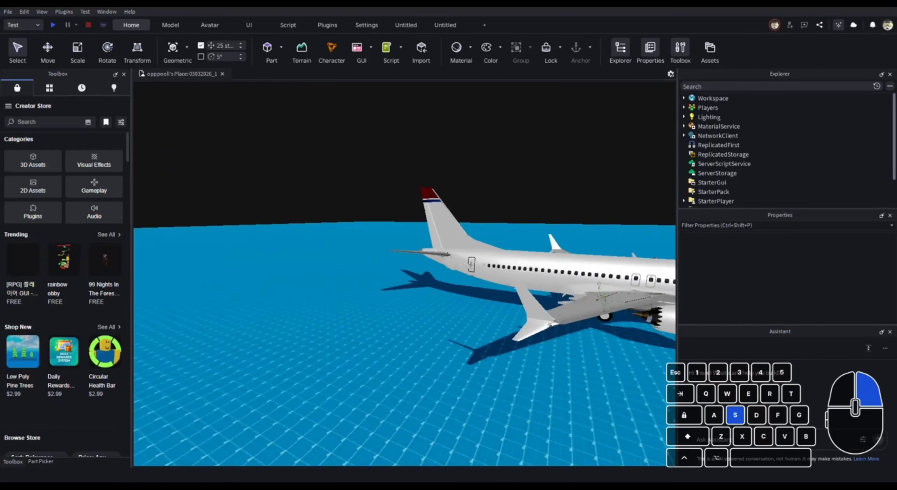
{"action": "key", "text": "w"}
{"action": "key", "text": "d"}
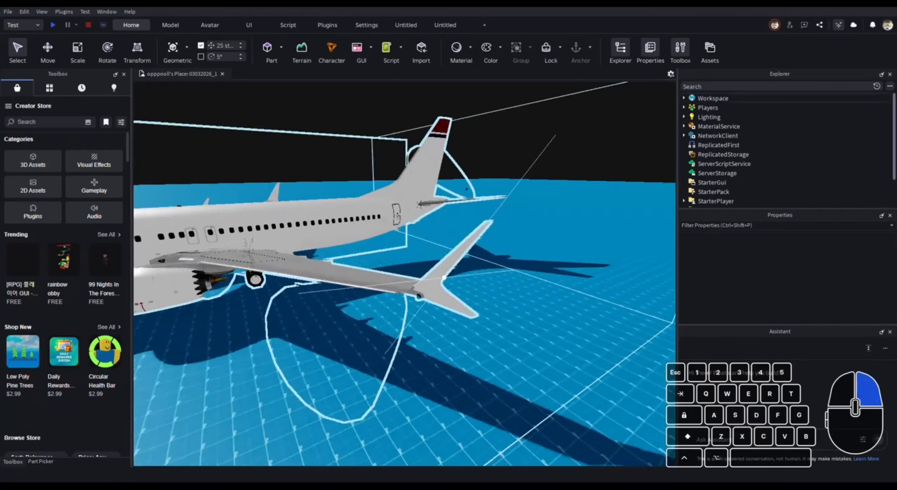
{"action": "key", "text": "w"}
{"action": "key", "text": "shift"}
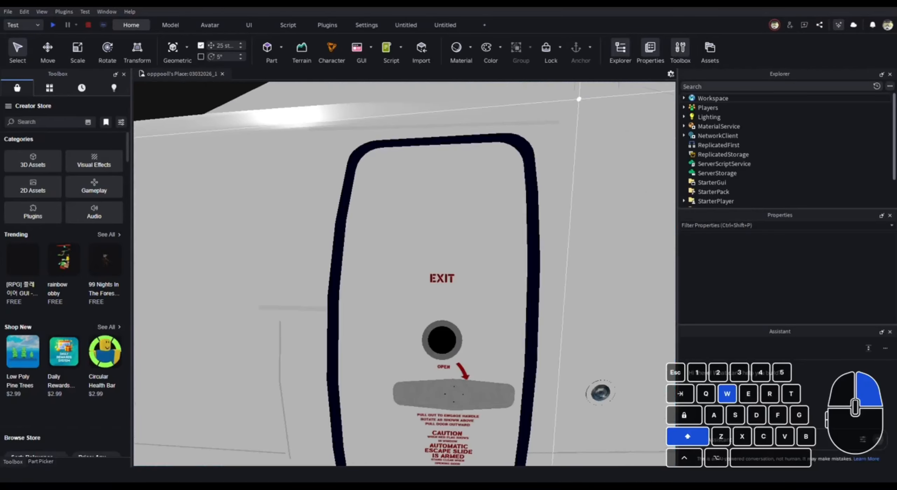
{"action": "left_click", "coordinate": [427, 374], "text": "alt"}
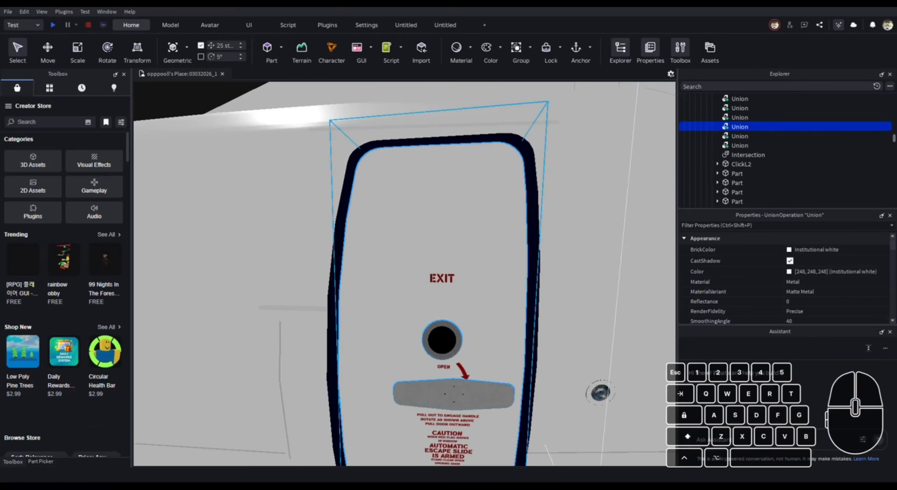
- Examine the Door model's hierarchy, including the welds under its Main part
{"action": "scroll", "coordinate": [427, 373], "scroll_direction": "down", "scroll_amount": 5}
{"action": "scroll", "coordinate": [750, 156], "scroll_direction": "up", "scroll_amount": 2}
{"action": "scroll", "coordinate": [750, 162], "scroll_direction": "down", "scroll_amount": 3}
{"action": "scroll", "coordinate": [750, 144], "scroll_direction": "up", "scroll_amount": 4}
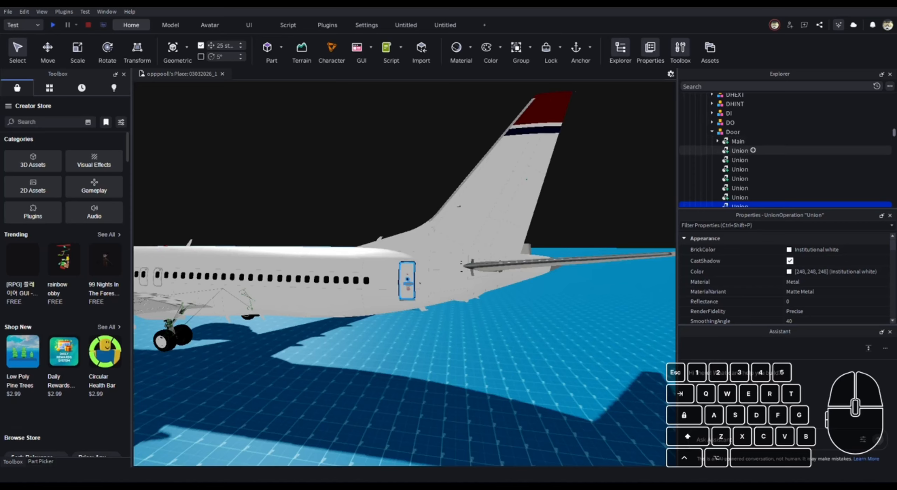
{"action": "left_click", "coordinate": [718, 141]}
{"action": "scroll", "coordinate": [750, 144], "scroll_direction": "down", "scroll_amount": 5}
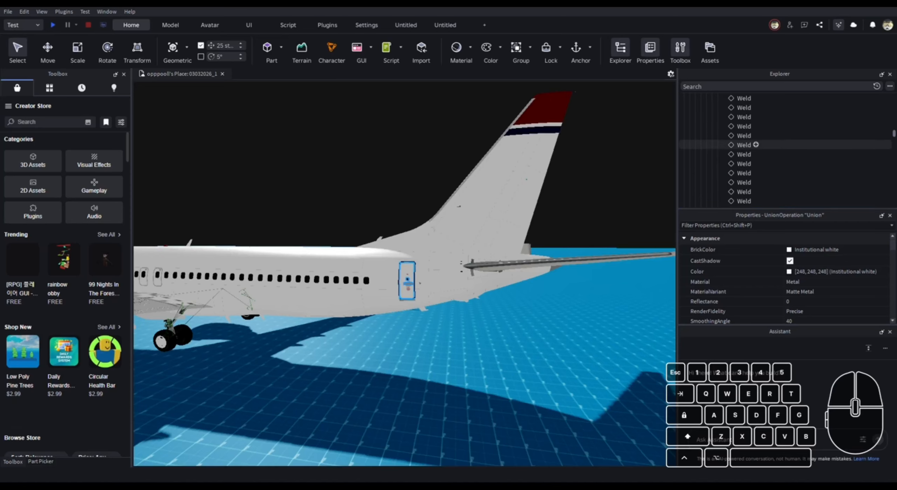
- Try to shift the selected rear door panel union with the Move tool
{"action": "left_click", "coordinate": [48, 50]}
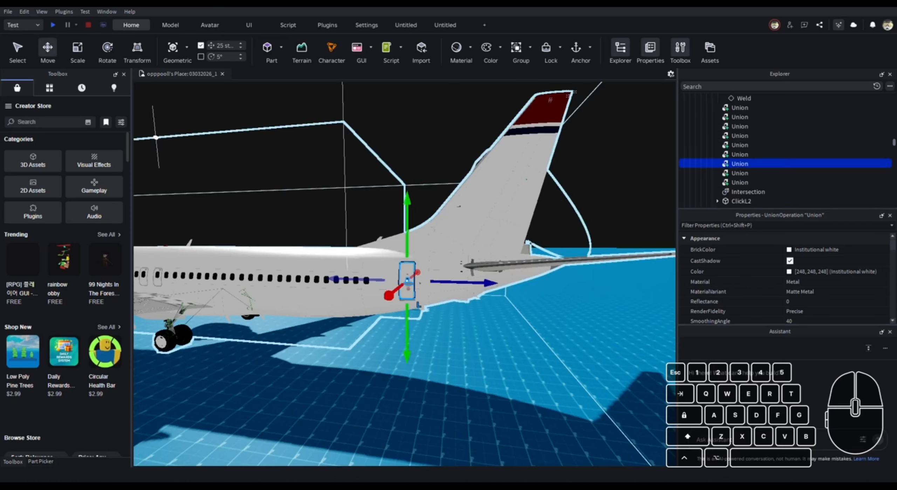
{"action": "key", "text": "a"}
{"action": "right_click_drag", "start_coordinate": [407, 281], "coordinate": [491, 280]}
{"action": "key", "text": "shift+s"}
{"action": "key", "text": "shift+w"}
{"action": "right_click_drag", "start_coordinate": [405, 273], "coordinate": [490, 246]}
{"action": "key", "text": "f"}
{"action": "scroll", "coordinate": [405, 273], "scroll_direction": "up", "scroll_amount": 3}
{"action": "scroll", "coordinate": [405, 273], "scroll_direction": "up", "scroll_amount": 3, "text": "shift"}
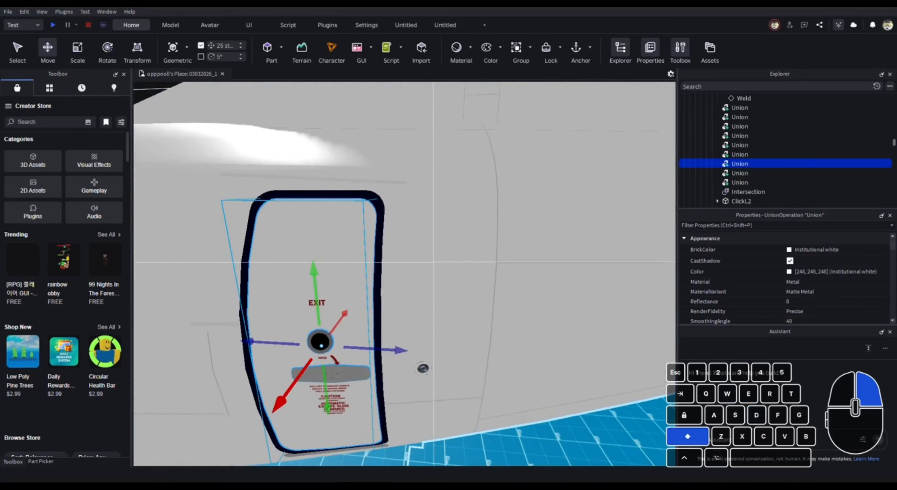
{"action": "scroll", "coordinate": [405, 273], "scroll_direction": "down", "scroll_amount": 3, "text": "shift"}
{"action": "mouse_move", "coordinate": [330, 361]}
{"action": "left_mouse_down", "text": "shift"}
{"action": "mouse_move", "coordinate": [314, 385]}
{"action": "mouse_move", "coordinate": [331, 357]}
{"action": "left_mouse_up", "text": "shift"}
{"action": "key", "text": "ctrl+z"}
- Clear the selection and reselect only the rear door's panel union, with the modelling tools available
{"action": "right_click_drag", "start_coordinate": [404, 274], "coordinate": [438, 281]}
{"action": "key", "text": "shift+a"}
{"action": "key", "text": "shift+s"}
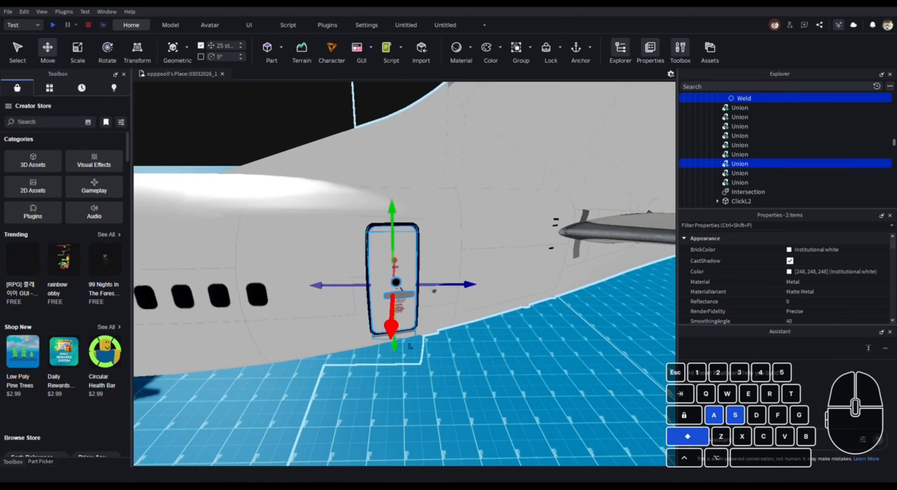
{"action": "scroll", "coordinate": [405, 273], "scroll_direction": "up", "scroll_amount": 2, "text": "shift"}
{"action": "left_click", "coordinate": [171, 25]}
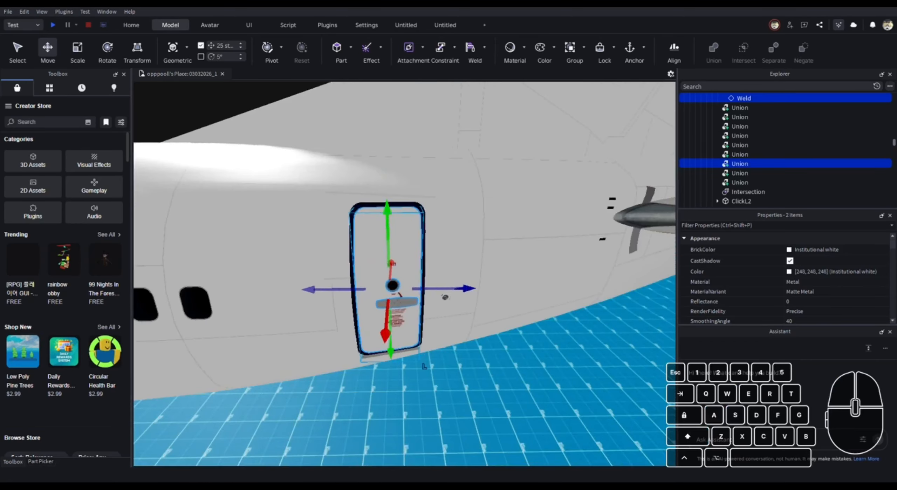
{"action": "left_click", "coordinate": [452, 267]}
{"action": "left_click", "coordinate": [387, 245], "text": "alt"}
{"action": "left_click", "coordinate": [387, 245], "text": "alt"}
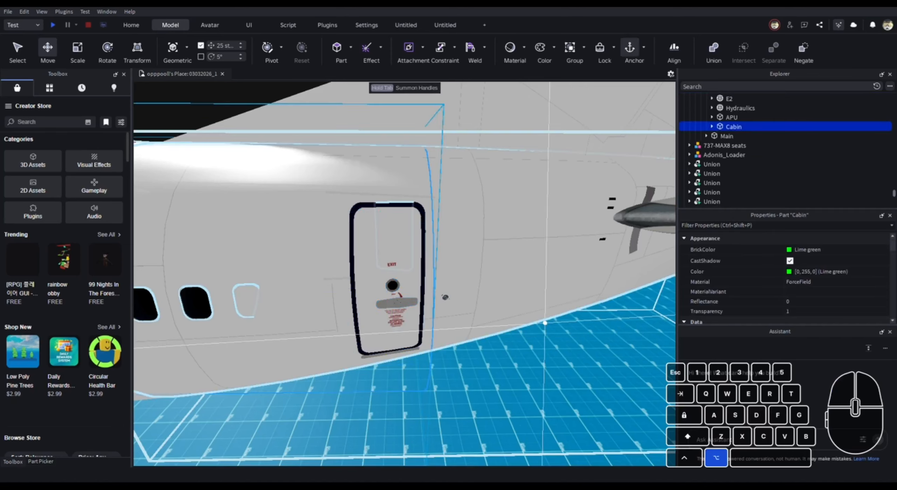
{"action": "left_click", "coordinate": [387, 246], "text": "alt"}
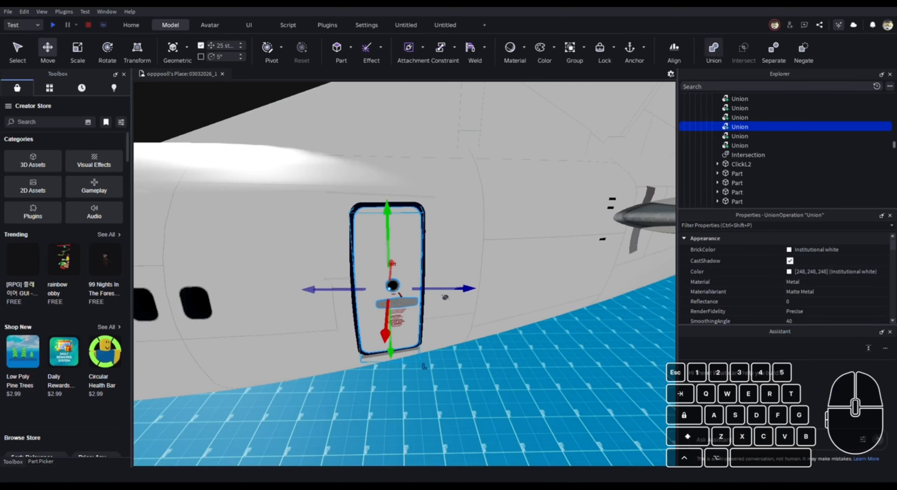
- Separate the rear door panel union into its component parts
{"action": "scroll", "coordinate": [753, 156], "scroll_direction": "up", "scroll_amount": 3}
{"action": "scroll", "coordinate": [753, 167], "scroll_direction": "down", "scroll_amount": 1}
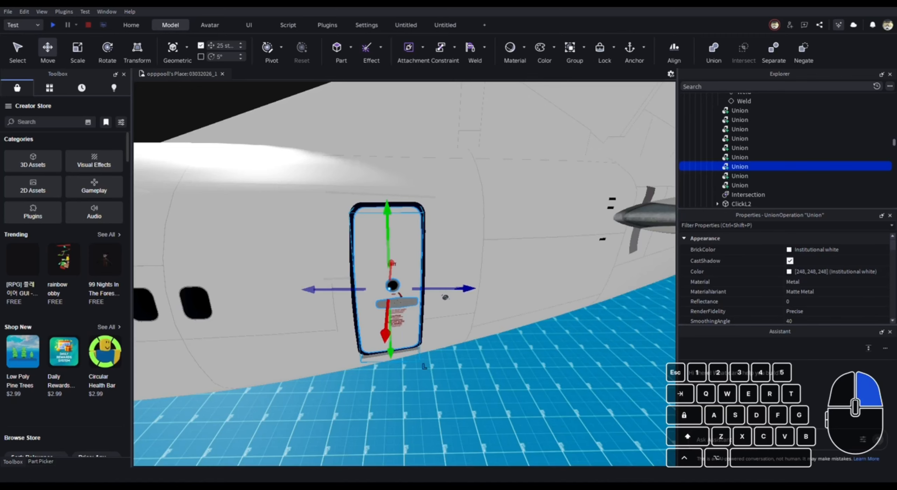
{"action": "right_click_drag", "start_coordinate": [403, 274], "coordinate": [431, 281]}
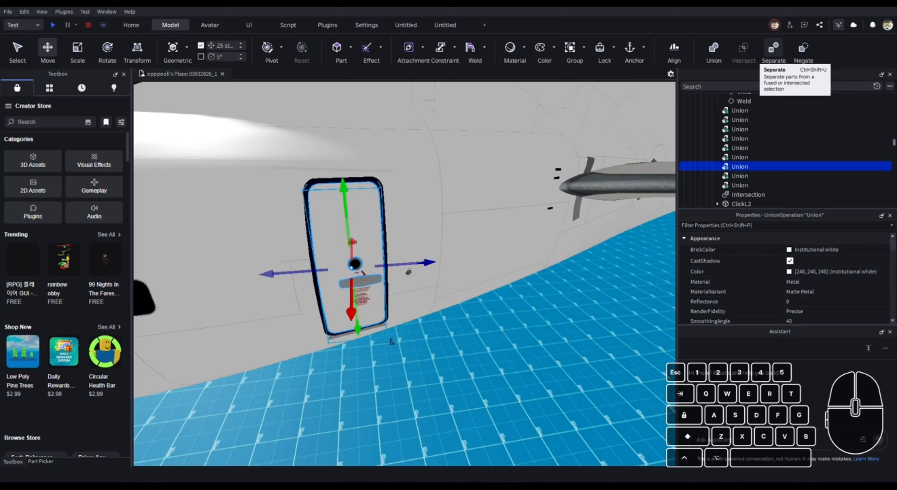
{"action": "left_click", "coordinate": [774, 50]}
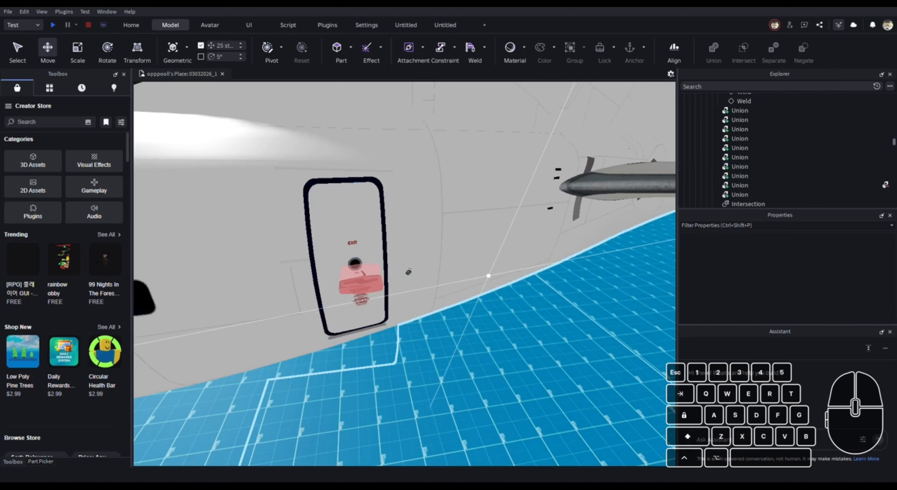
{"action": "right_click_drag", "start_coordinate": [399, 316], "coordinate": [499, 334]}
{"action": "key", "text": "ctrl+z"}
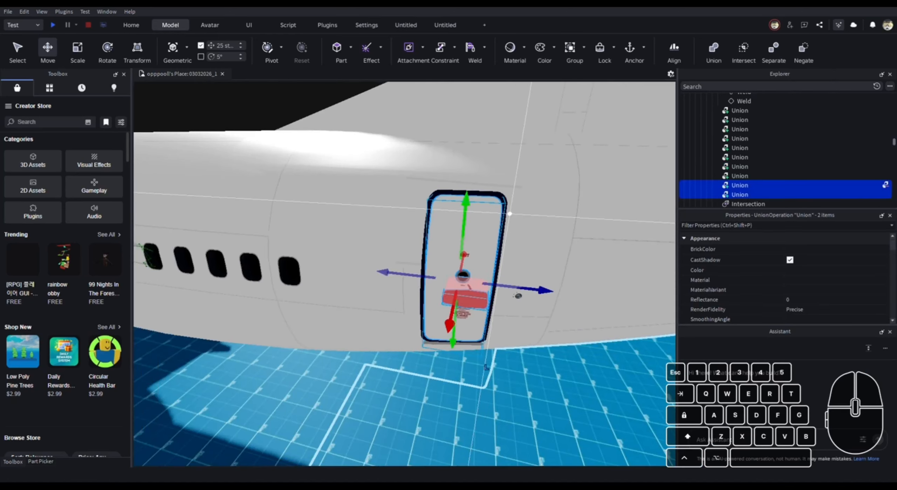
- Delete the bright red union at the rear door's handle
{"action": "left_click", "coordinate": [739, 185]}
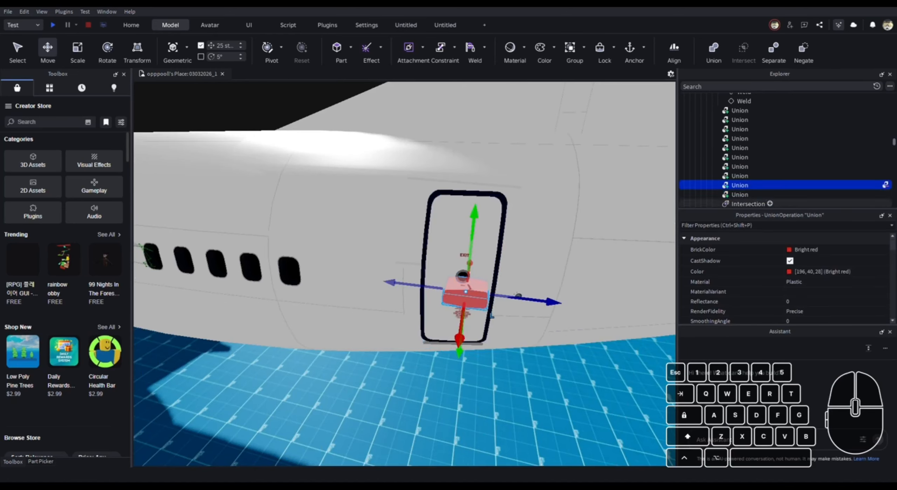
{"action": "key", "text": "Delete"}
{"action": "right_click_drag", "start_coordinate": [463, 273], "coordinate": [521, 272]}
{"action": "key", "text": "s"}
{"action": "scroll", "coordinate": [589, 202], "scroll_direction": "up", "scroll_amount": 2}
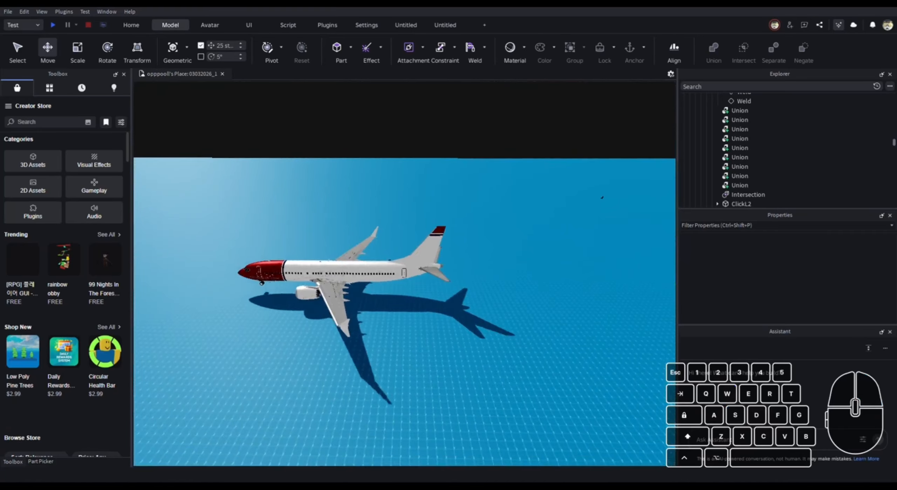
- Playtest the place and examine the aircraft's rear door up close with the free camera
{"action": "key", "text": "F5"}
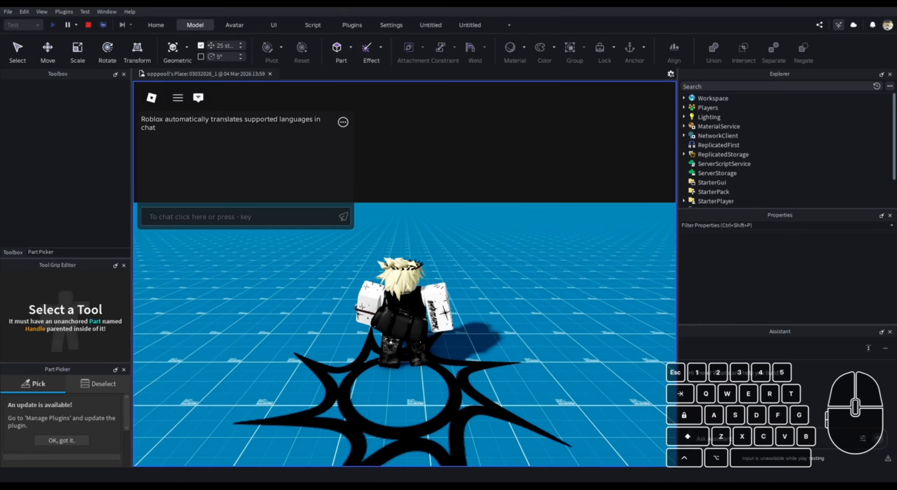
{"action": "key", "text": "w"}
{"action": "right_click_drag", "start_coordinate": [378, 264], "coordinate": [378, 264]}
{"action": "key", "text": "d"}
{"action": "scroll", "coordinate": [377, 264], "scroll_direction": "up", "scroll_amount": 5}
{"action": "key", "text": "shift+p"}
{"action": "key", "text": "w"}
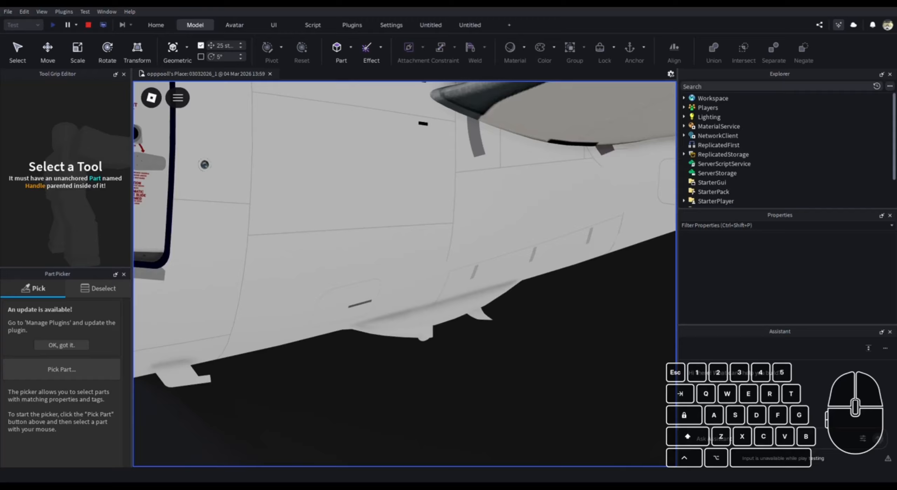
{"action": "key", "text": "shift+p"}
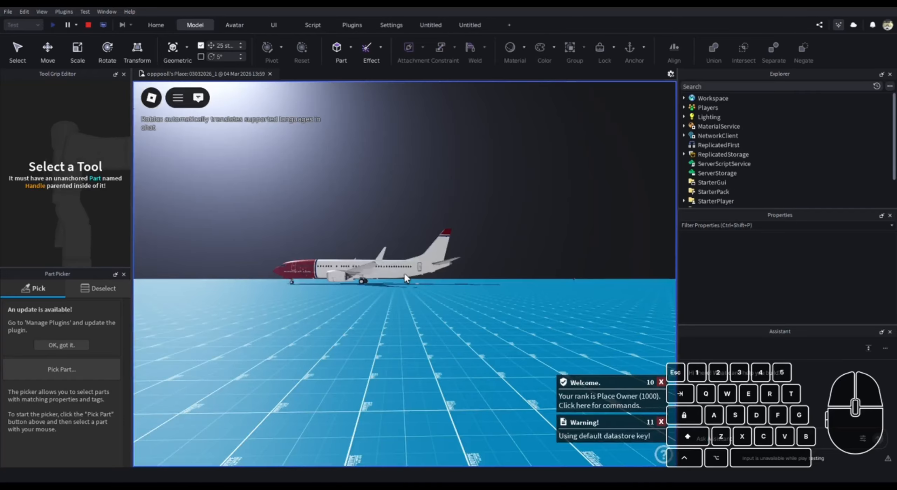
{"action": "scroll", "coordinate": [406, 278], "scroll_direction": "down", "scroll_amount": 3}
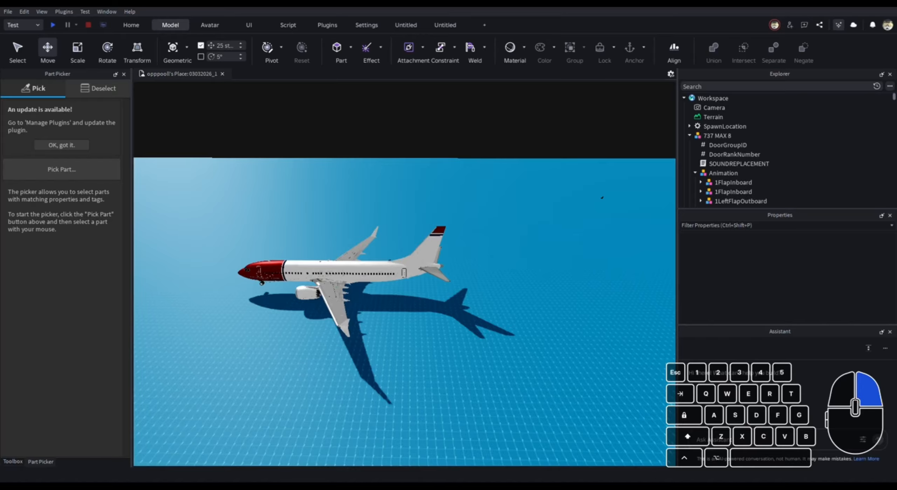
- Undo the recent edits to the rear door panel
{"action": "key", "text": "w"}
{"action": "key", "text": "shift+a"}
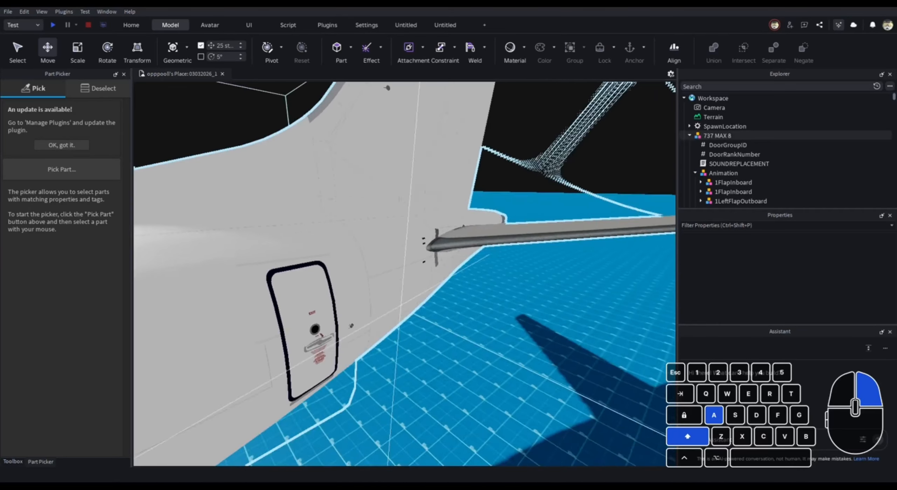
{"action": "key", "text": "shift+d"}
{"action": "right_click_drag", "start_coordinate": [401, 305], "coordinate": [484, 217], "text": "shift"}
{"action": "key", "text": "alt"}
{"action": "key", "text": "ctrl+z"}
{"action": "key", "text": "ctrl+z"}
{"action": "key", "text": "s"}
{"action": "key", "text": "ctrl+z"}
{"action": "key", "text": "s"}
{"action": "key", "text": "a"}
{"action": "key", "text": "w"}
{"action": "key", "text": "s"}
{"action": "key", "text": "w"}
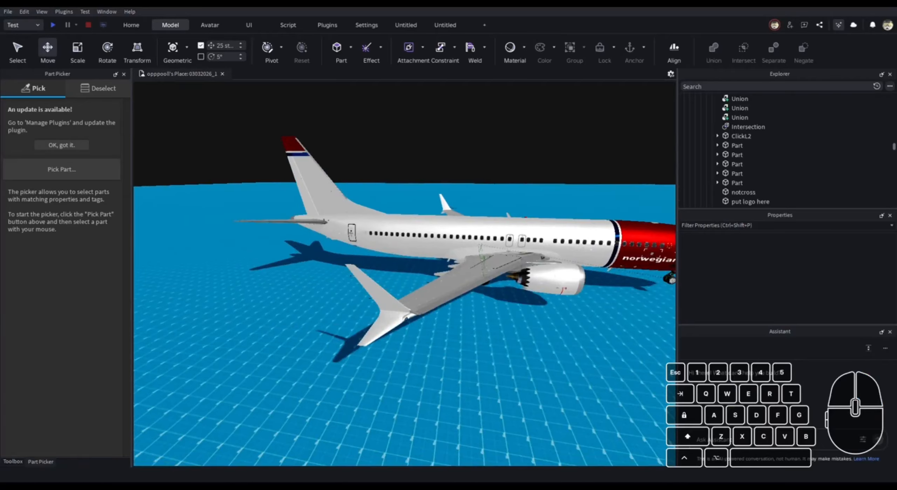
- Select the donttouchrudderweld union of the rudder on the aircraft's vertical tail
{"action": "key", "text": "s"}
{"action": "key", "text": "alt"}
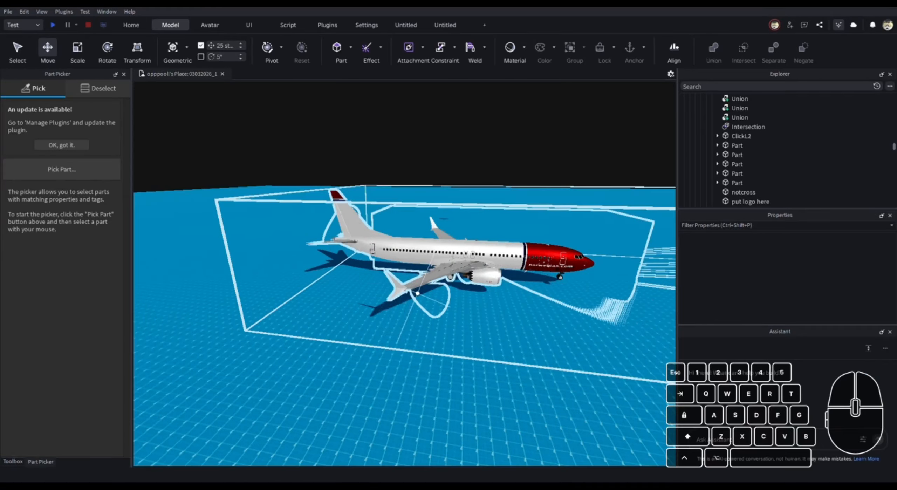
{"action": "key", "text": "w"}
{"action": "right_click_drag", "start_coordinate": [426, 272], "coordinate": [337, 249]}
{"action": "key", "text": "s"}
{"action": "key", "text": "d"}
{"action": "key", "text": "w"}
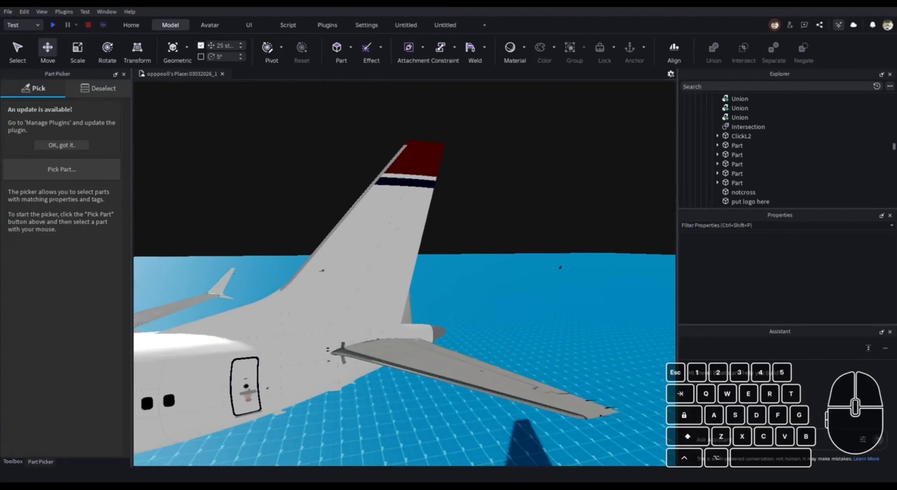
{"action": "left_click", "coordinate": [403, 227], "text": "alt"}
{"action": "right_click_drag", "start_coordinate": [403, 228], "coordinate": [381, 336]}
{"action": "left_click", "coordinate": [424, 262], "text": "alt"}
{"action": "key", "text": "shift+d"}
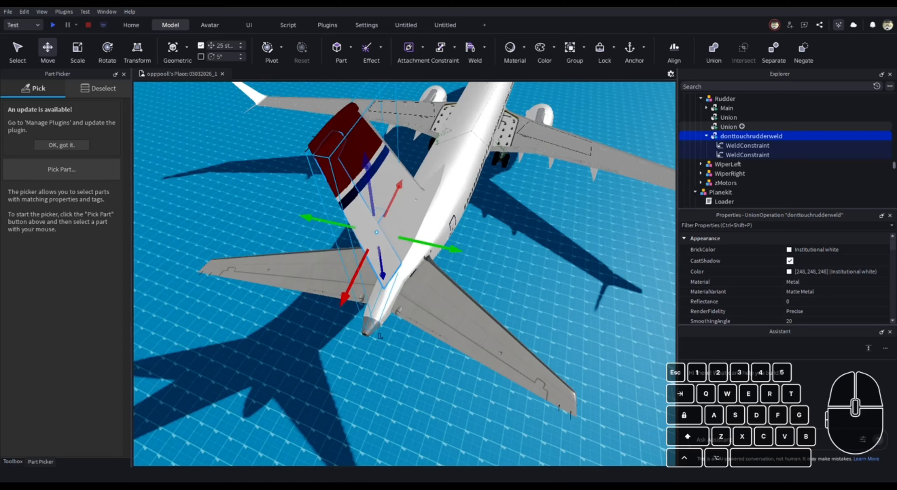
{"action": "right_click_drag", "start_coordinate": [381, 336], "coordinate": [434, 317]}
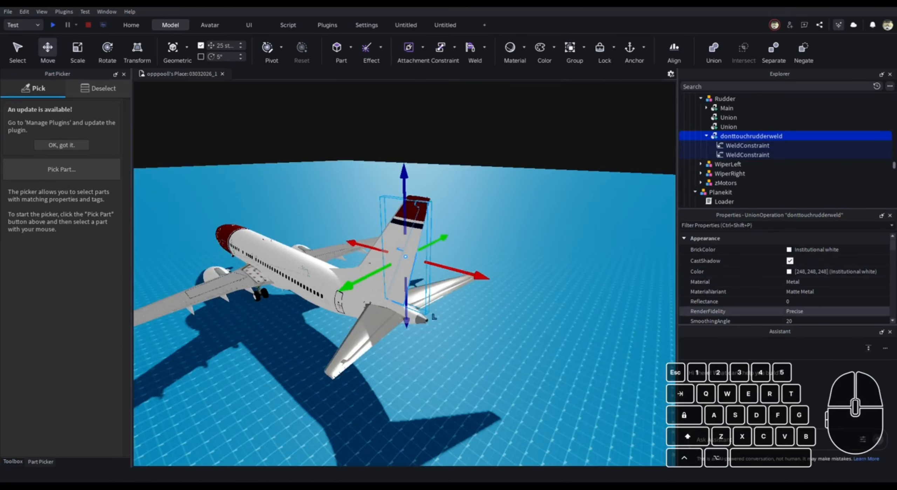
- Examine the properties of donttouchrudderweld, its WeldConstraint and the neighbouring rudder union
{"action": "scroll", "coordinate": [736, 305], "scroll_direction": "down", "scroll_amount": 3}
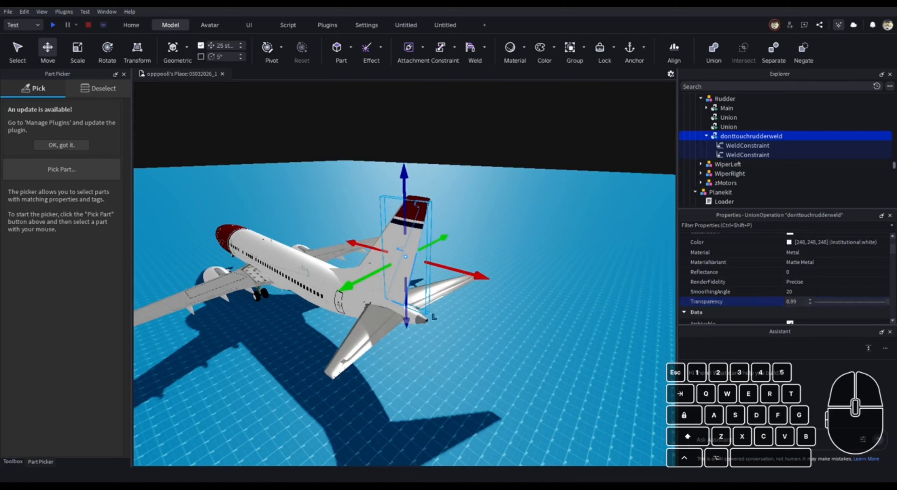
{"action": "left_click", "coordinate": [434, 318]}
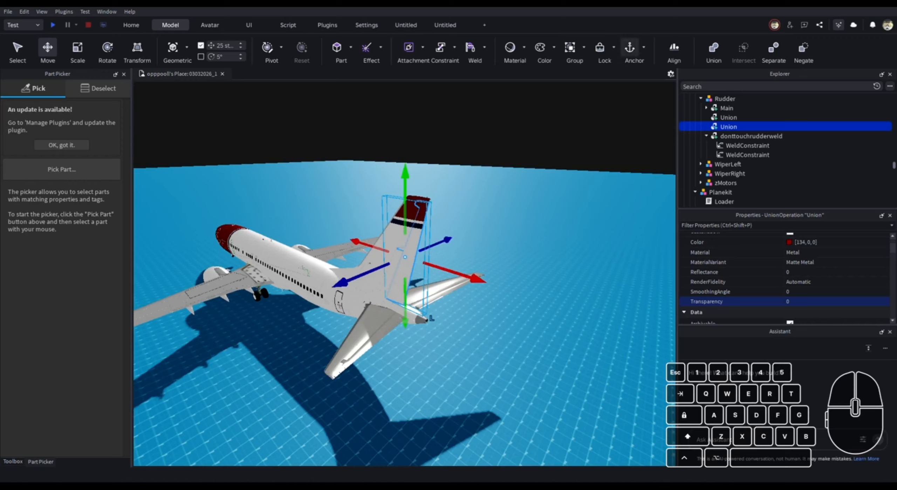
{"action": "left_click", "coordinate": [748, 145]}
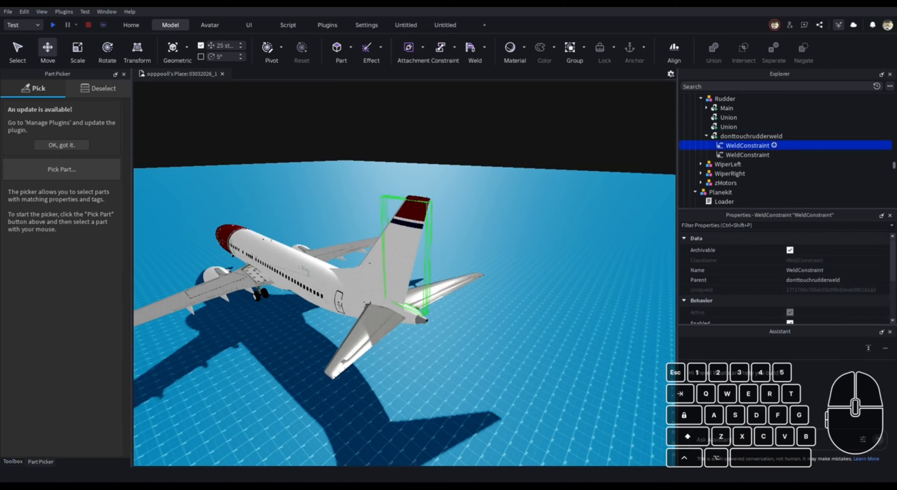
{"action": "left_click", "coordinate": [432, 317]}
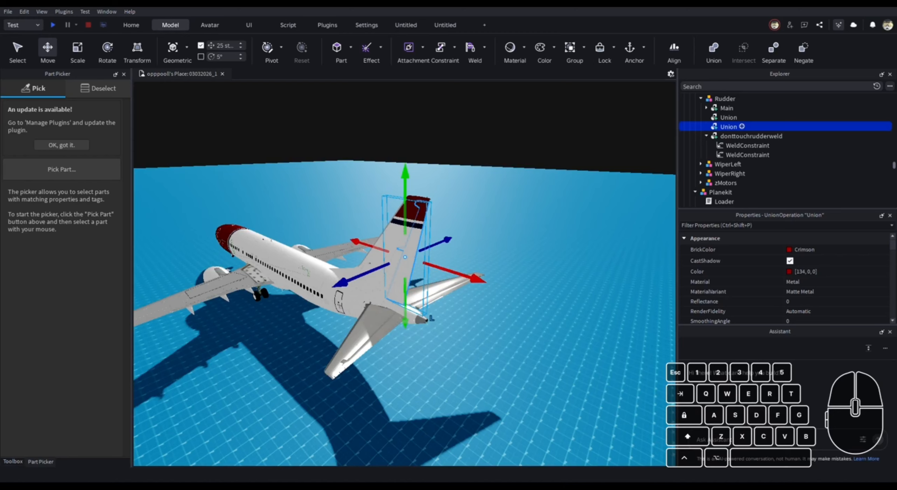
{"action": "left_click", "coordinate": [434, 317]}
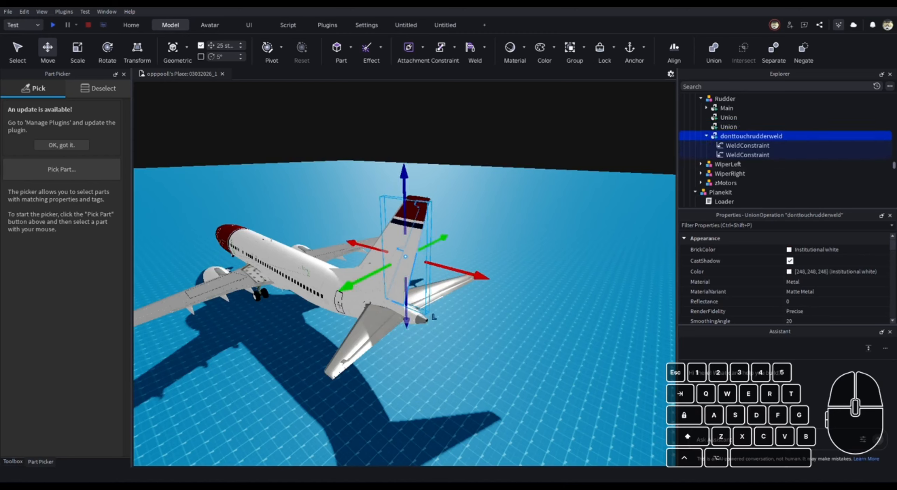
{"action": "left_click", "coordinate": [434, 317]}
- Show the Toolbox's Creator Store in place of the Part Picker, with the whole aircraft in view
{"action": "key", "text": "a"}
{"action": "right_click_drag", "start_coordinate": [434, 317], "coordinate": [368, 309]}
{"action": "key", "text": "s"}
{"action": "key", "text": "w"}
{"action": "key", "text": "d"}
{"action": "key", "text": "s"}
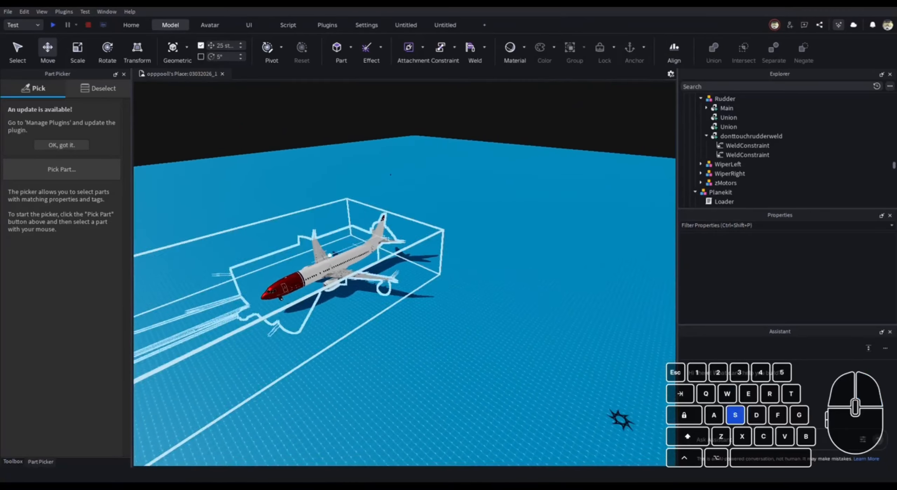
{"action": "key", "text": "w"}
{"action": "left_click", "coordinate": [12, 461]}
{"action": "right_click_drag", "start_coordinate": [406, 163], "coordinate": [403, 182]}
{"action": "key", "text": "a"}
{"action": "key", "text": "s"}
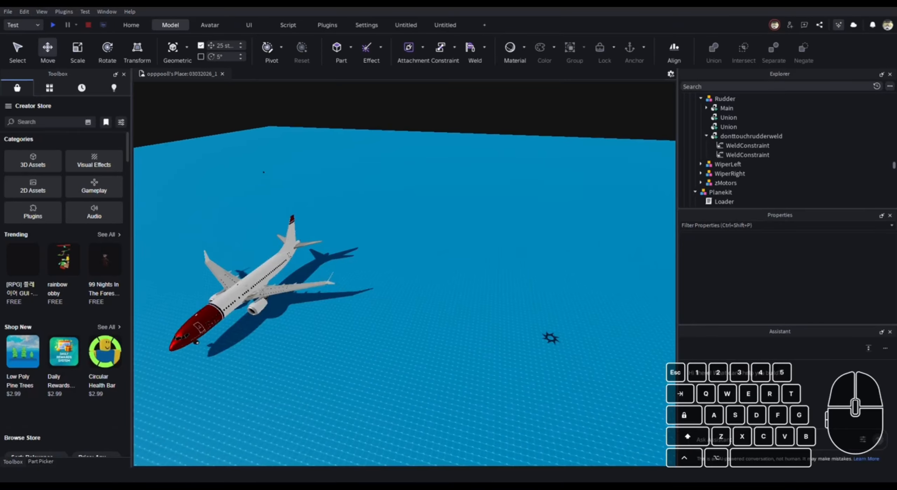
- Browse the My Models inventory for an aircraft model
{"action": "left_click", "coordinate": [49, 88]}
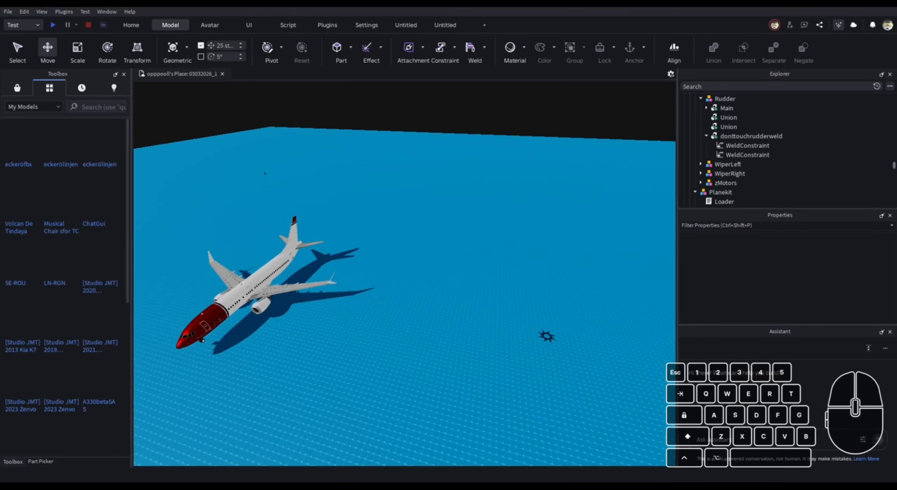
{"action": "scroll", "coordinate": [100, 225], "scroll_direction": "down", "scroll_amount": 3}
{"action": "scroll", "coordinate": [100, 225], "scroll_direction": "down", "scroll_amount": 10}
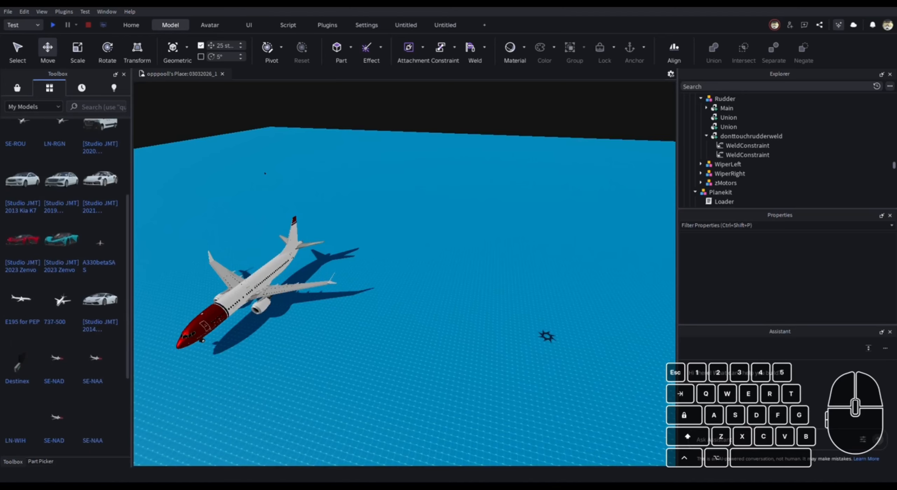
{"action": "scroll", "coordinate": [65, 281], "scroll_direction": "down", "scroll_amount": 5}
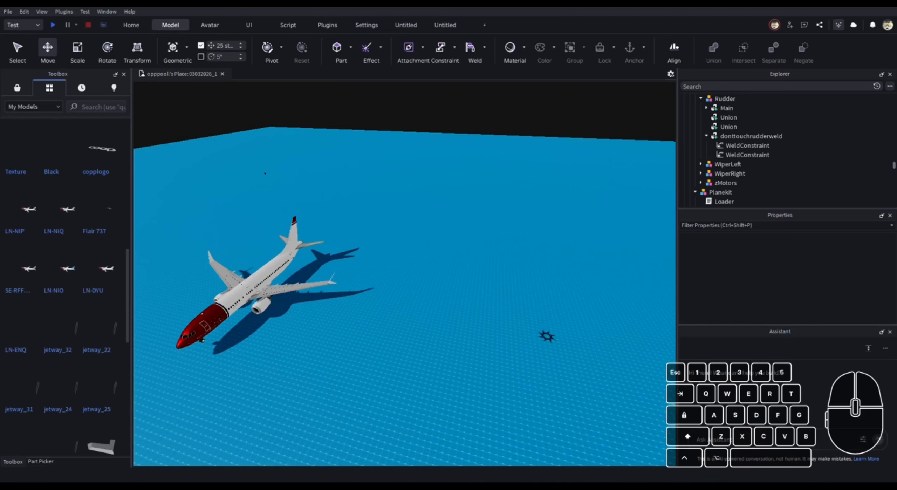
{"action": "scroll", "coordinate": [62, 210], "scroll_direction": "down", "scroll_amount": 5}
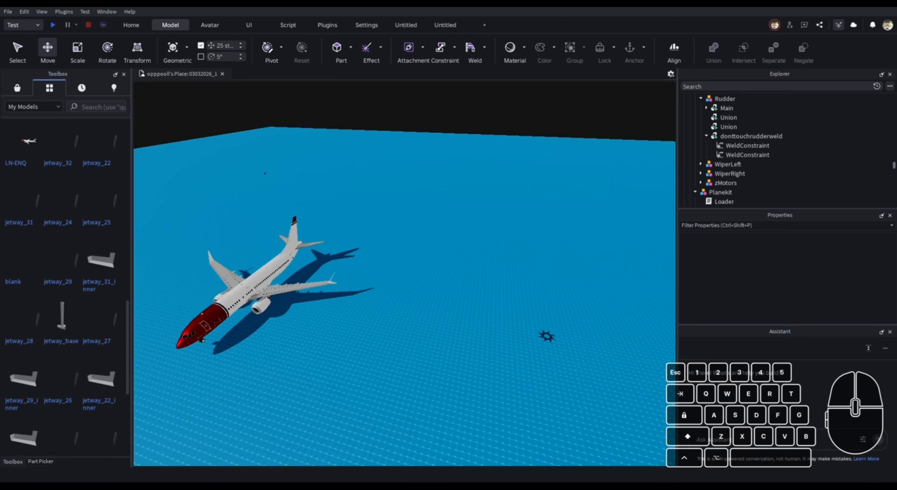
{"action": "scroll", "coordinate": [61, 287], "scroll_direction": "up", "scroll_amount": 1}
- Insert the norse787 model from the list of own created models into the place
{"action": "left_click", "coordinate": [81, 88]}
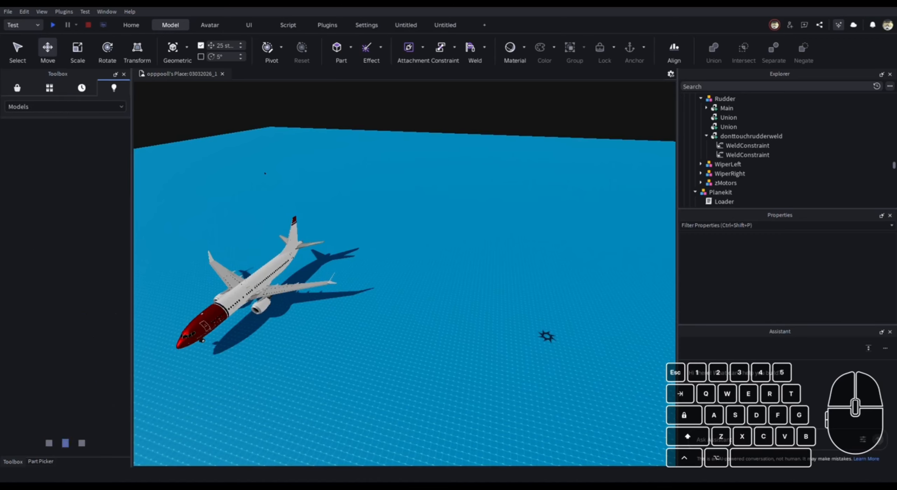
{"action": "left_click", "coordinate": [49, 88]}
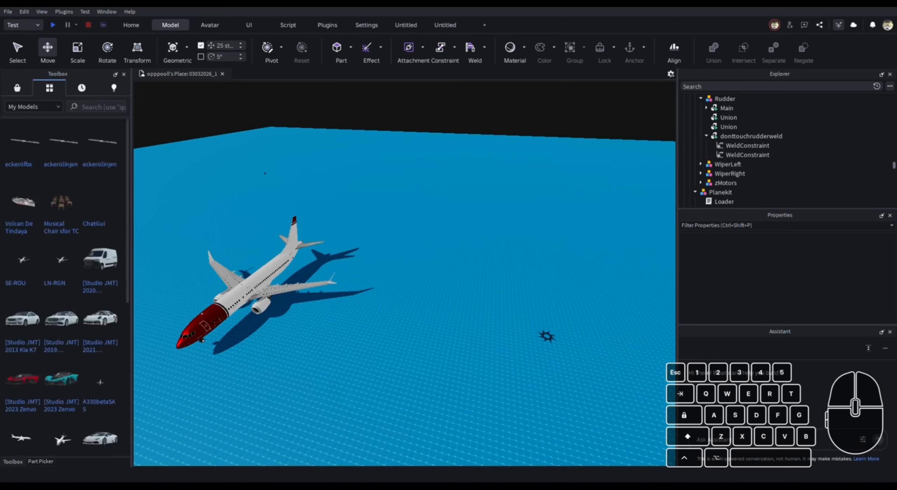
{"action": "left_click", "coordinate": [114, 88]}
{"action": "scroll", "coordinate": [61, 217], "scroll_direction": "down", "scroll_amount": 2}
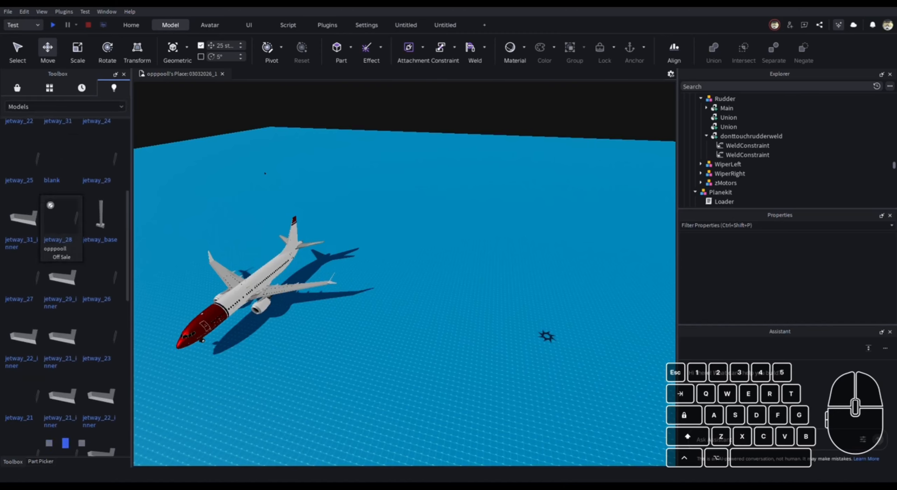
{"action": "scroll", "coordinate": [61, 228], "scroll_direction": "down", "scroll_amount": 4}
{"action": "scroll", "coordinate": [61, 210], "scroll_direction": "down", "scroll_amount": 8}
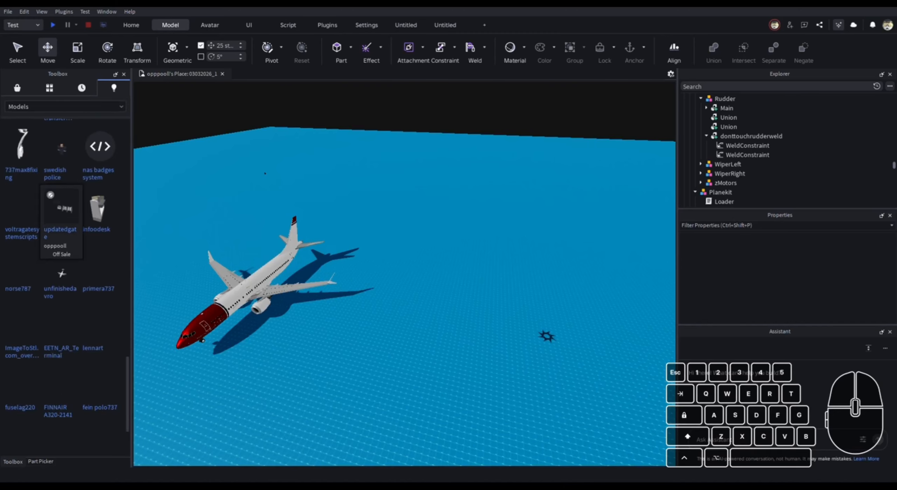
{"action": "scroll", "coordinate": [100, 164], "scroll_direction": "down", "scroll_amount": 1}
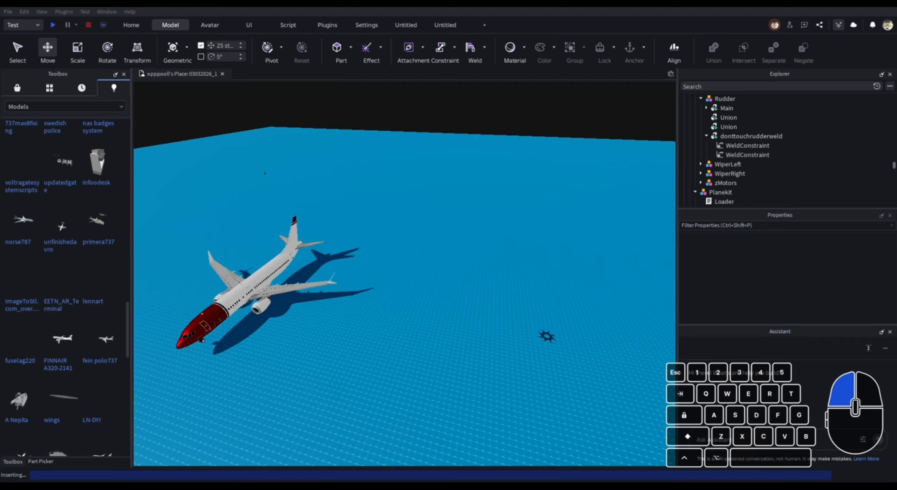
- Inspect the inserted Norse 787 with the whole aircraft in view from its side
{"action": "key", "text": "f"}
{"action": "key", "text": "w"}
{"action": "right_click_drag", "start_coordinate": [547, 335], "coordinate": [479, 315]}
{"action": "key", "text": "d"}
{"action": "key", "text": "s"}
{"action": "key", "text": "w"}
{"action": "key", "text": "d"}
{"action": "key", "text": "w"}
{"action": "key", "text": "s"}
{"action": "left_click", "coordinate": [484, 315]}
{"action": "key", "text": "shift"}
{"action": "key", "text": "a"}
{"action": "key", "text": "d"}
{"action": "key", "text": "s"}
{"action": "key", "text": "w"}
{"action": "key", "text": "shift"}
{"action": "key", "text": "s"}
{"action": "key", "text": "a"}
{"action": "key", "text": "w"}
{"action": "key", "text": "shift"}
{"action": "key", "text": "a"}
{"action": "key", "text": "s"}
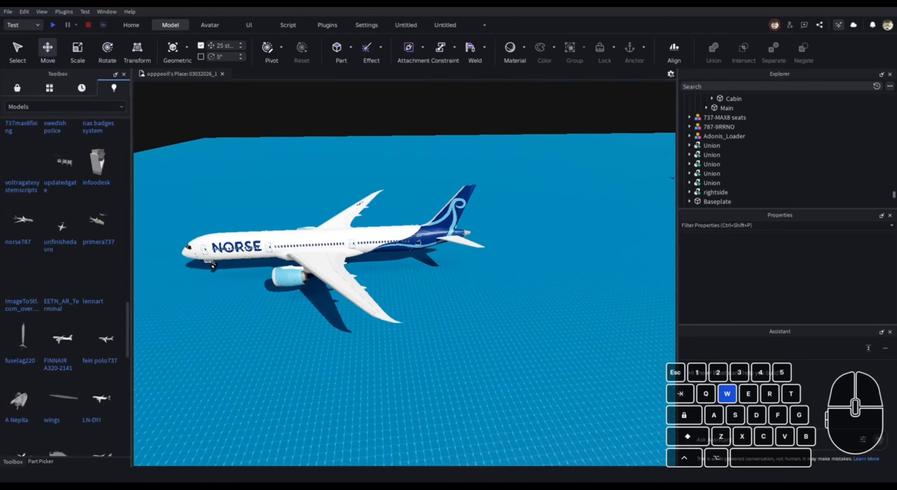
- Move the WeldPart panel of the Norse 787's L4Door outwards from the fuselage by 50 studs
{"action": "key", "text": "w"}
{"action": "right_click_drag", "start_coordinate": [406, 297], "coordinate": [410, 298]}
{"action": "key", "text": "shift+s"}
{"action": "key", "text": "alt"}
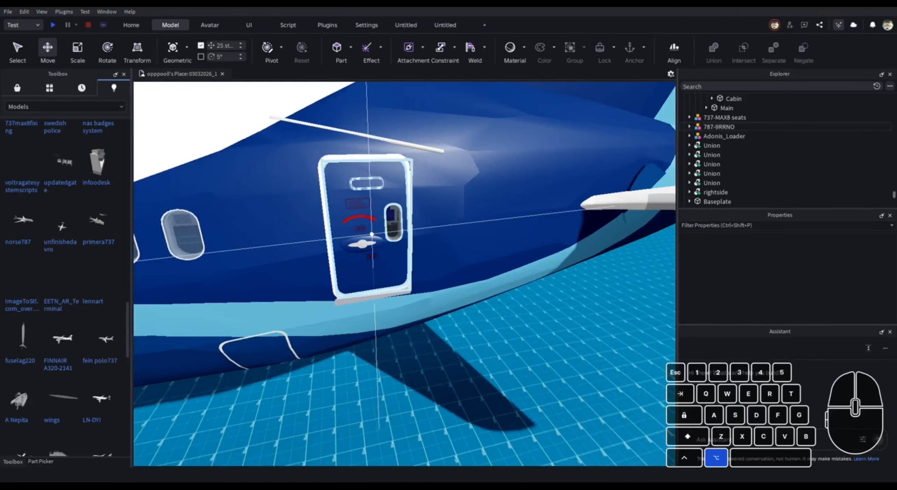
{"action": "left_click", "coordinate": [372, 234], "text": "alt"}
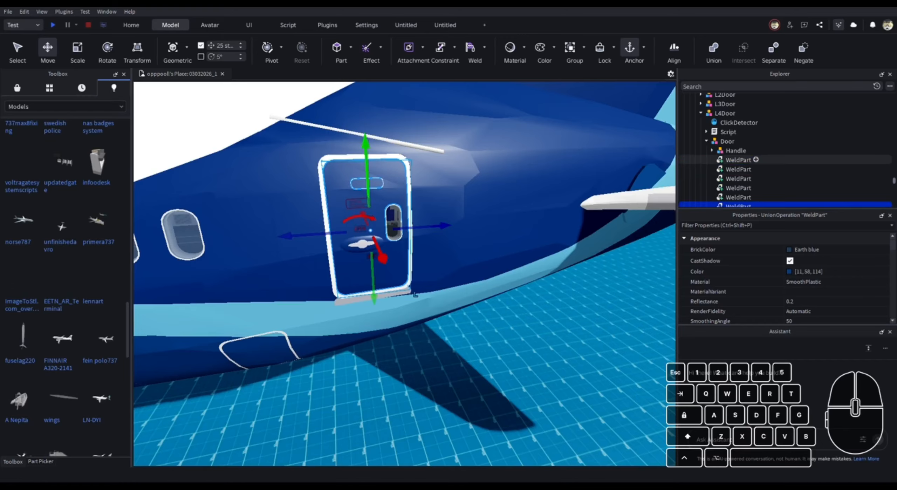
{"action": "left_click", "coordinate": [415, 293]}
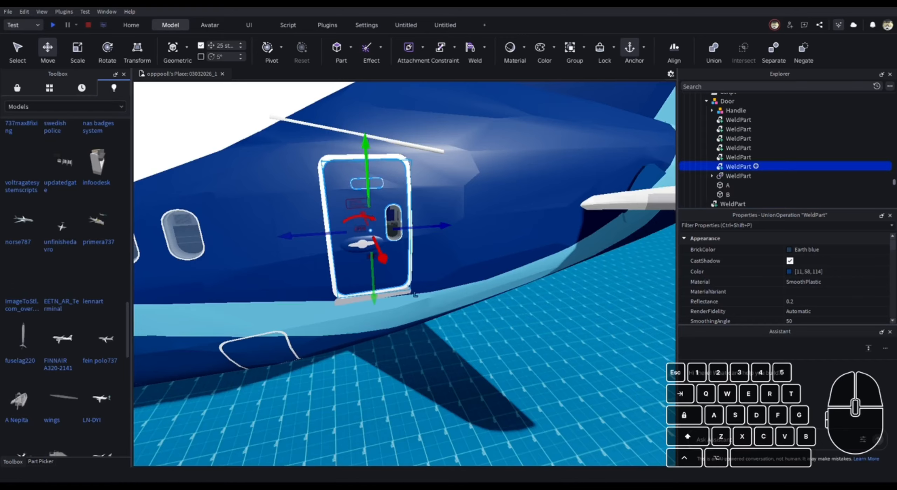
{"action": "key", "text": "shift+s"}
{"action": "right_click_drag", "start_coordinate": [414, 294], "coordinate": [414, 293]}
{"action": "left_click_drag", "start_coordinate": [407, 294], "coordinate": [458, 302]}
{"action": "key", "text": "s"}
{"action": "right_click_drag", "start_coordinate": [411, 298], "coordinate": [458, 301]}
{"action": "left_click_drag", "start_coordinate": [458, 301], "coordinate": [452, 299]}
{"action": "right_click_drag", "start_coordinate": [458, 301], "coordinate": [452, 299]}
{"action": "left_click_drag", "start_coordinate": [453, 299], "coordinate": [452, 299]}
{"action": "right_click_drag", "start_coordinate": [452, 299], "coordinate": [473, 312]}
{"action": "key", "text": "w"}
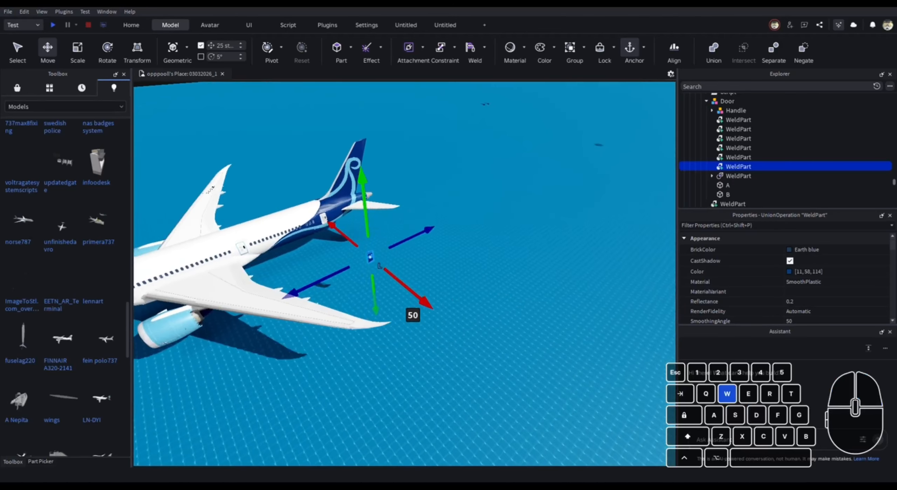
- Play-test the place and look at both aircraft with the door panel displaced
{"action": "key", "text": "F5"}
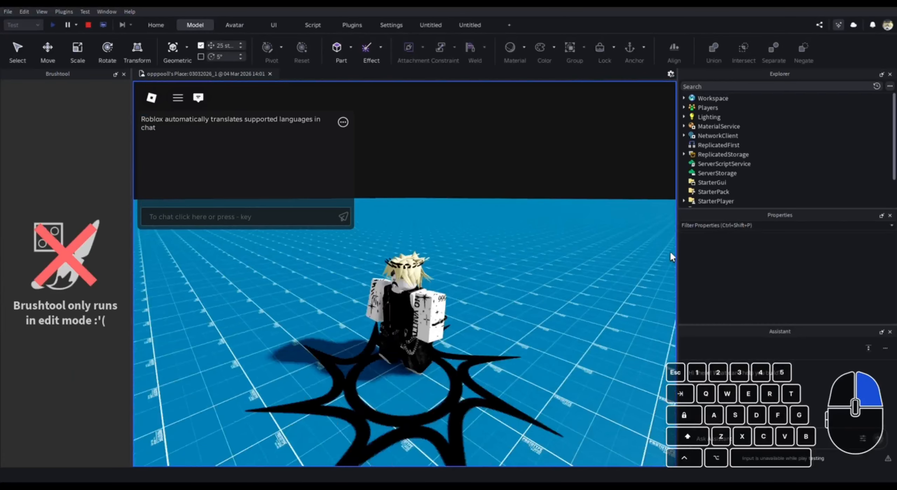
{"action": "key", "text": "w"}
{"action": "right_click_drag", "start_coordinate": [670, 251], "coordinate": [480, 236]}
{"action": "scroll", "coordinate": [481, 239], "scroll_direction": "up", "scroll_amount": 5}
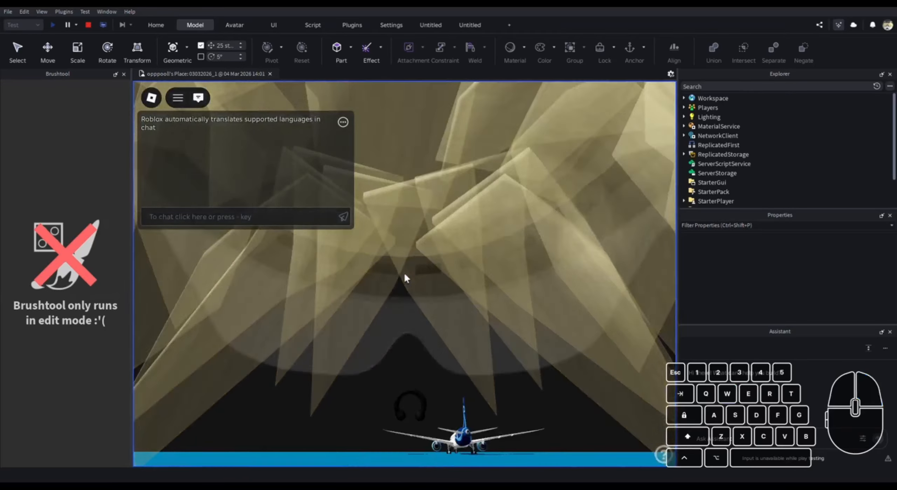
{"action": "key", "text": "d"}
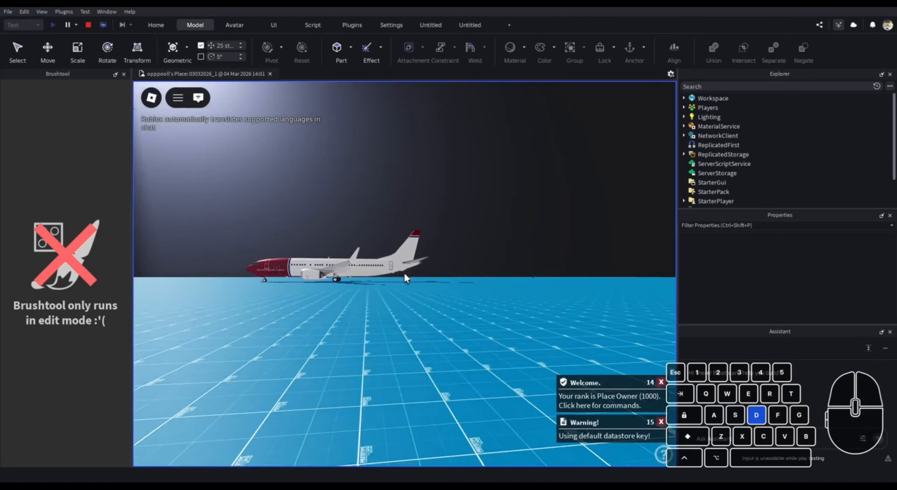
{"action": "key", "text": "shift"}
{"action": "right_click_drag", "start_coordinate": [405, 274], "coordinate": [666, 228]}
{"action": "key", "text": "a"}
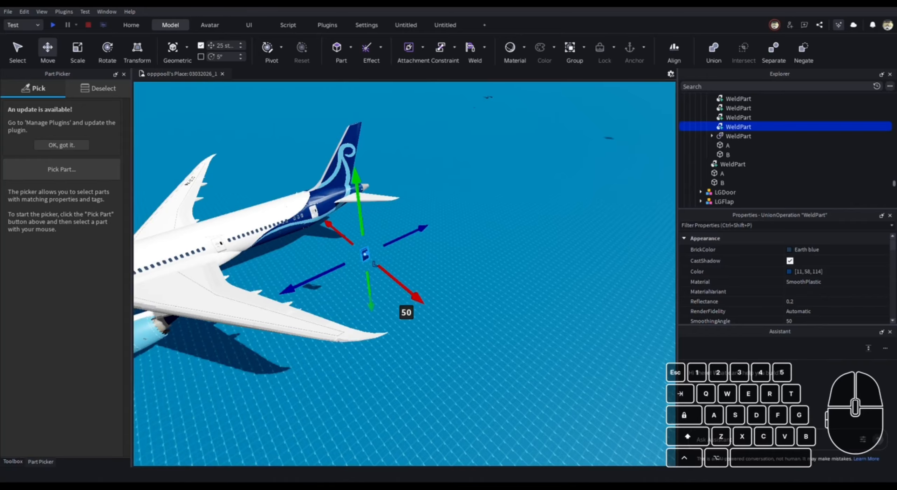
- Undo the move of the Norse 787's rear door panel
{"action": "right_click_drag", "start_coordinate": [404, 273], "coordinate": [368, 250]}
{"action": "key", "text": "ctrl+z"}
{"action": "key", "text": "w"}
{"action": "right_click_drag", "start_coordinate": [405, 274], "coordinate": [405, 228]}
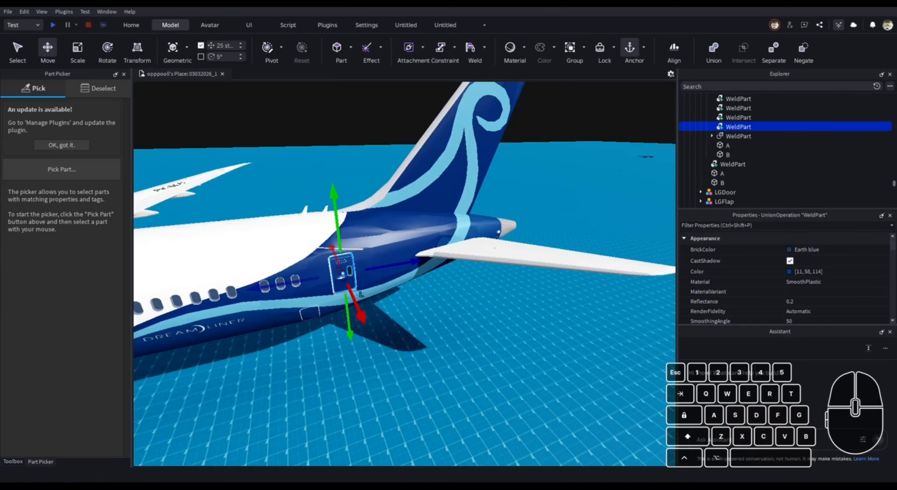
- Check the WeldPart union of the rudder on the Norse 787's vertical tail, then clear the selection
{"action": "key", "text": "w"}
{"action": "key", "text": "s"}
{"action": "scroll", "coordinate": [786, 177], "scroll_direction": "up", "scroll_amount": 2}
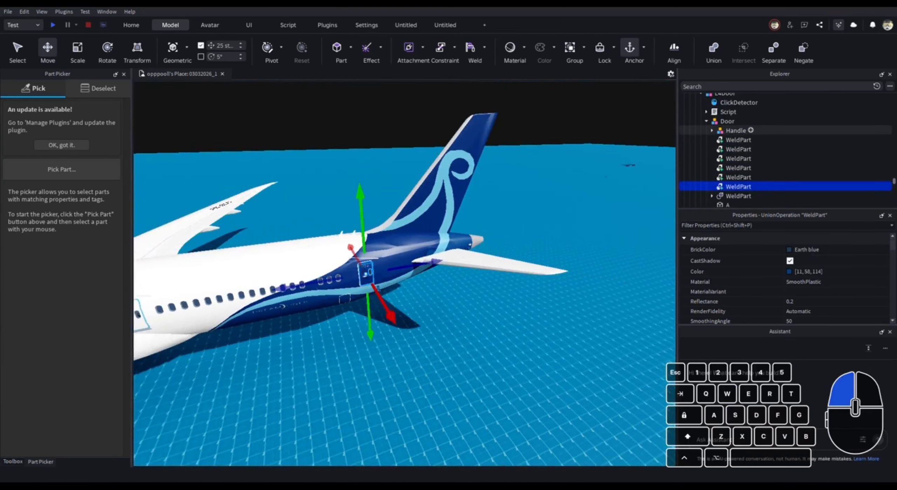
{"action": "right_click_drag", "start_coordinate": [405, 273], "coordinate": [404, 316]}
{"action": "key", "text": "w"}
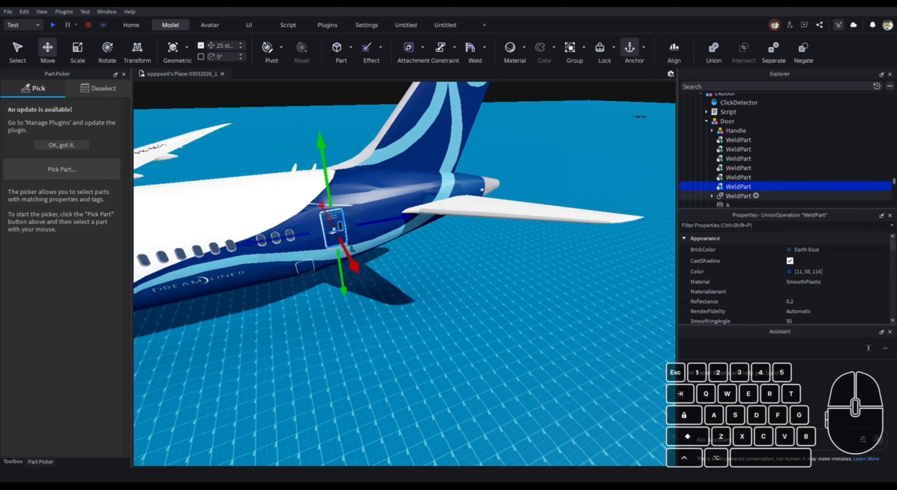
{"action": "key", "text": "s"}
{"action": "right_click_drag", "start_coordinate": [476, 273], "coordinate": [475, 236]}
{"action": "left_click", "coordinate": [469, 241], "text": "alt"}
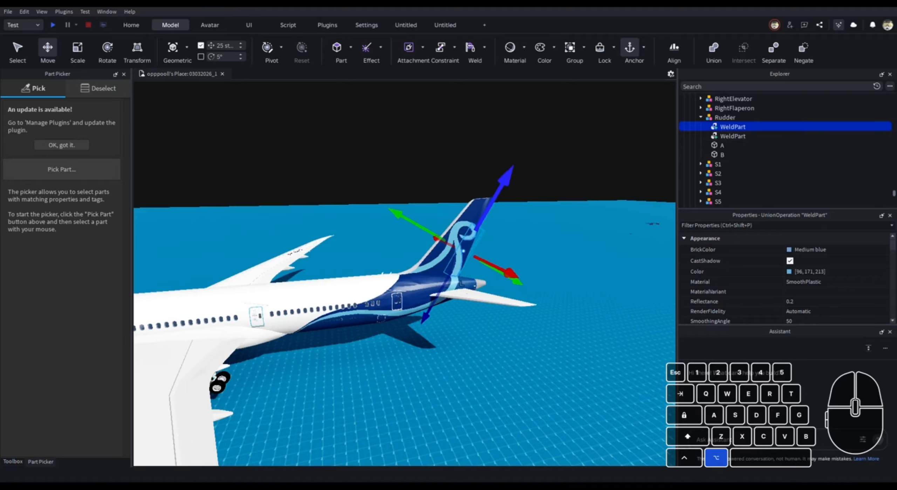
{"action": "key", "text": "w"}
{"action": "left_click", "coordinate": [460, 324]}
- Rename the WeldPart panel of the Norse 787's rear door as "hi im stupid"
{"action": "right_click_drag", "start_coordinate": [460, 324], "coordinate": [431, 372]}
{"action": "scroll", "coordinate": [460, 324], "scroll_direction": "up", "scroll_amount": 3}
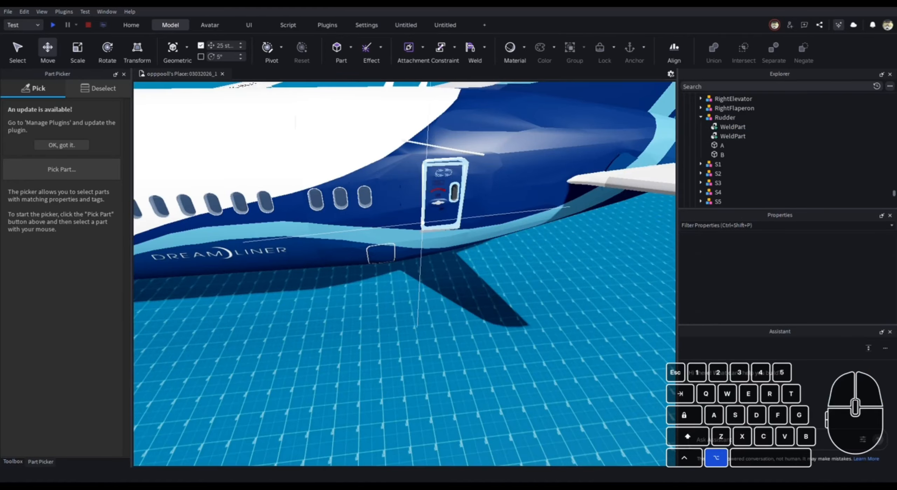
{"action": "left_click", "coordinate": [452, 210], "text": "alt"}
{"action": "right_click_drag", "start_coordinate": [463, 232], "coordinate": [439, 311]}
{"action": "key", "text": "shift+s"}
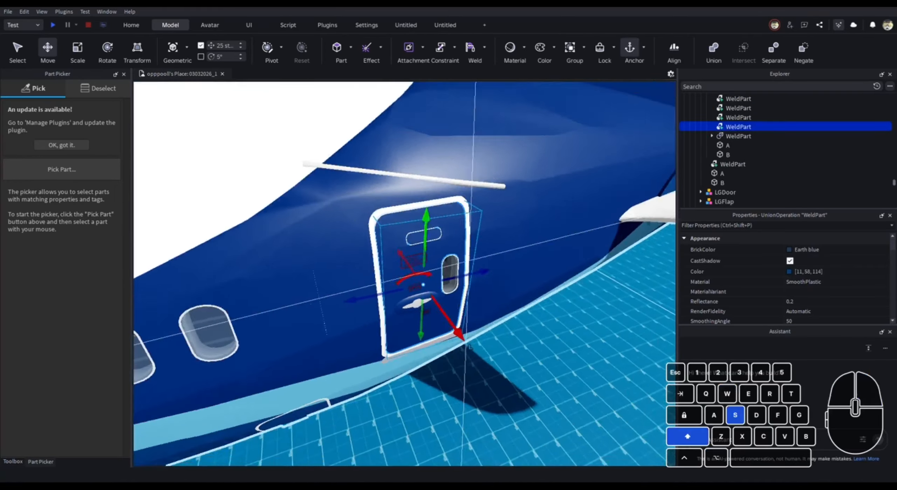
{"action": "scroll", "coordinate": [785, 277], "scroll_direction": "down", "scroll_amount": 3}
{"action": "left_click", "coordinate": [797, 276]}
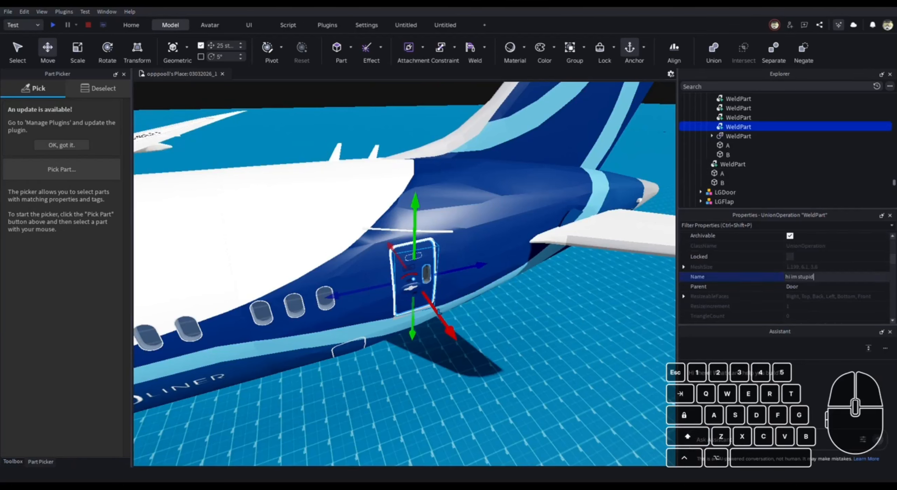
- Start another play test of the place with the renamed door panel and walk the character around
{"action": "key", "text": "F5"}
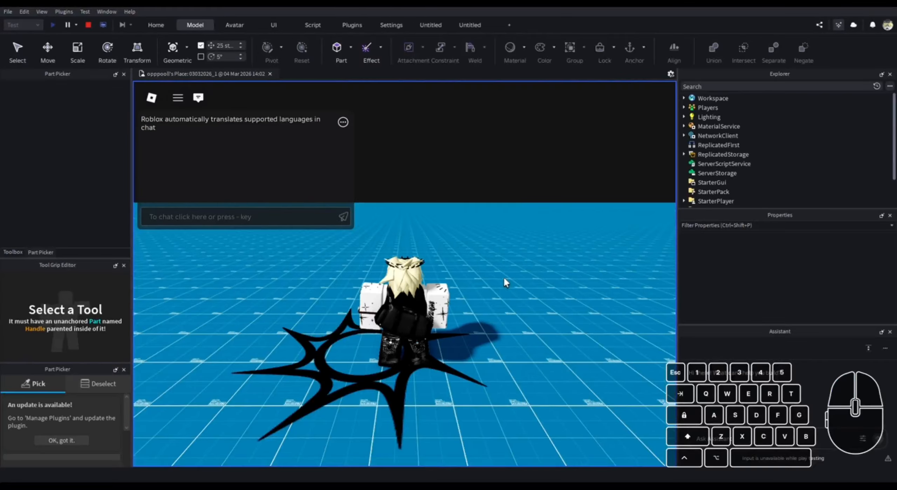
{"action": "key", "text": "w"}
{"action": "right_click_drag", "start_coordinate": [504, 279], "coordinate": [503, 276]}
{"action": "key", "text": "d"}
{"action": "key", "text": "w"}
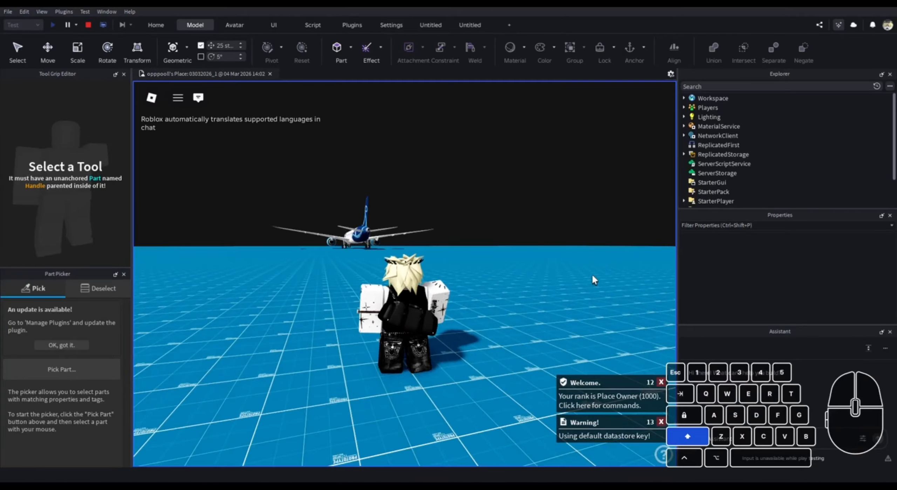
- Inspect the Norse 787 in the running play test with the free camera
{"action": "key", "text": "shift+p"}
{"action": "key", "text": "w"}
{"action": "key", "text": "a"}
{"action": "right_click_drag", "start_coordinate": [592, 275], "coordinate": [592, 275]}
{"action": "key", "text": "a"}
{"action": "key", "text": "s"}
{"action": "key", "text": "shift+p"}
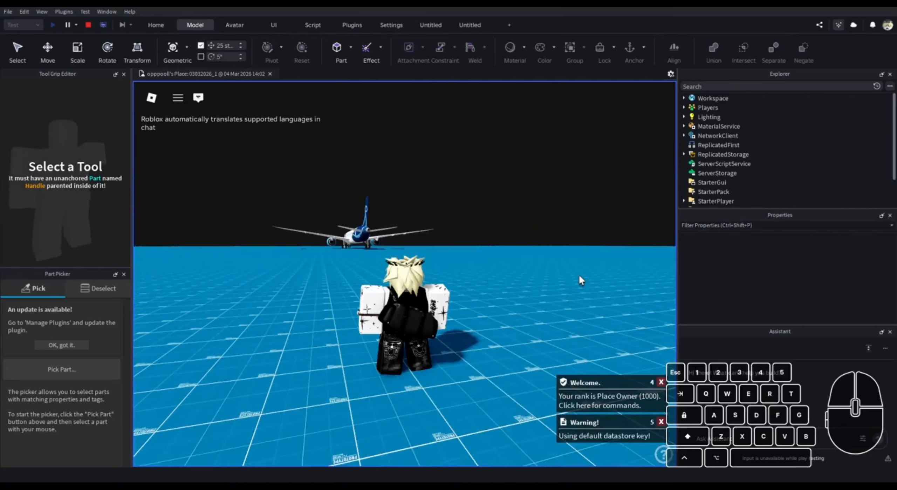
- Stop the play test and undo the rename of the rear door panel
{"action": "scroll", "coordinate": [552, 263], "scroll_direction": "down", "scroll_amount": 4}
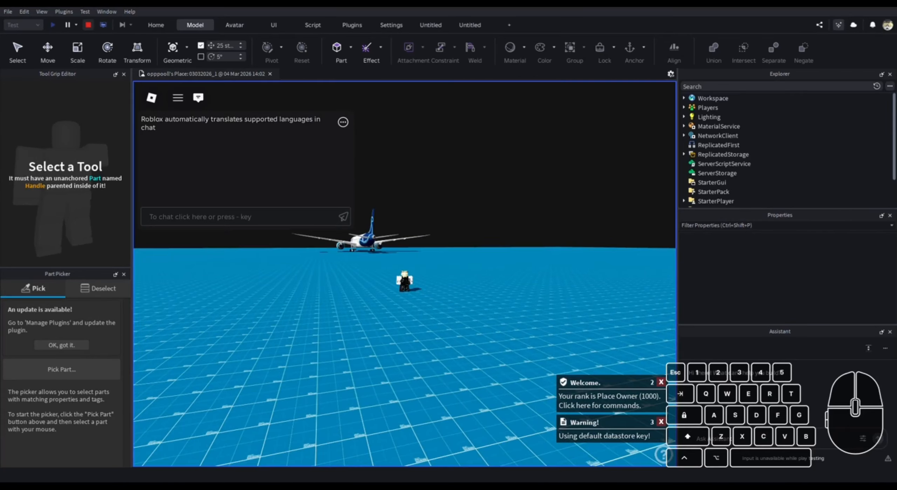
{"action": "key", "text": "shift+F5"}
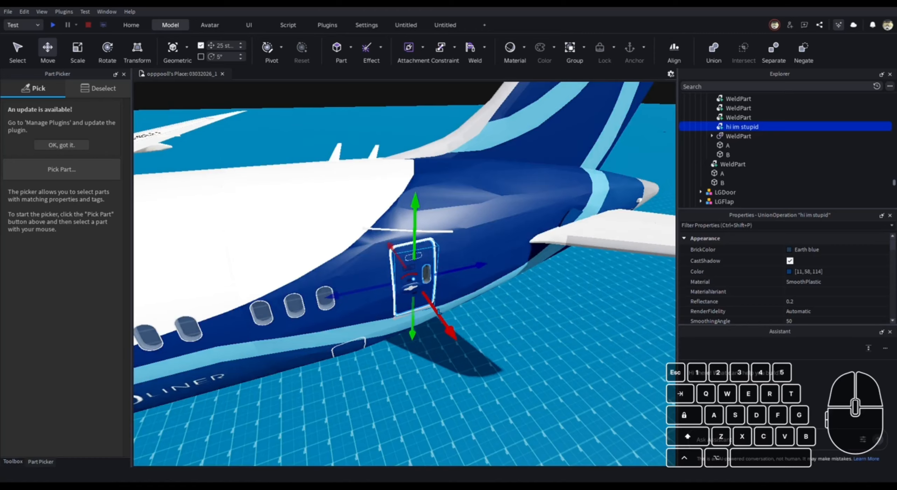
{"action": "key", "text": "ctrl+z"}
- Select the donttouchrudderweld union in the rudder of the red-and-white 737
{"action": "key", "text": "s"}
{"action": "right_click_drag", "start_coordinate": [405, 274], "coordinate": [544, 266]}
{"action": "key", "text": "w"}
{"action": "key", "text": "a"}
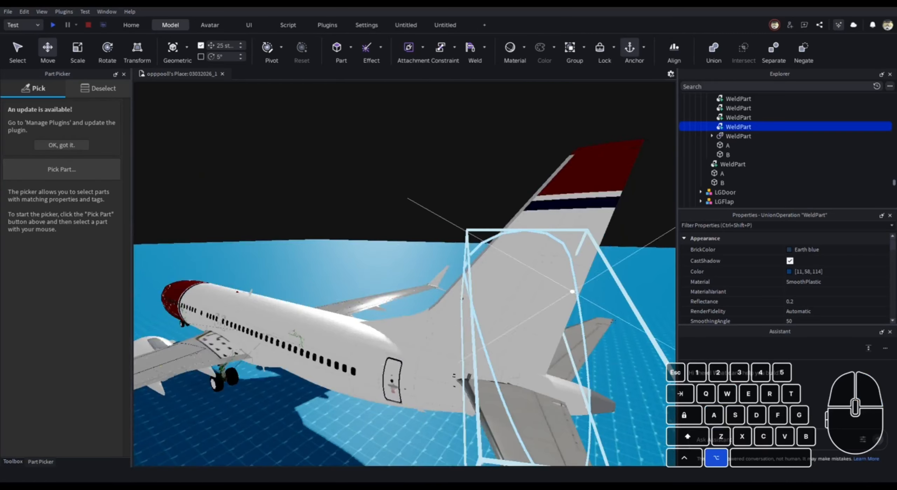
{"action": "left_click", "coordinate": [573, 292], "text": "alt"}
{"action": "scroll", "coordinate": [746, 136], "scroll_direction": "up", "scroll_amount": 3}
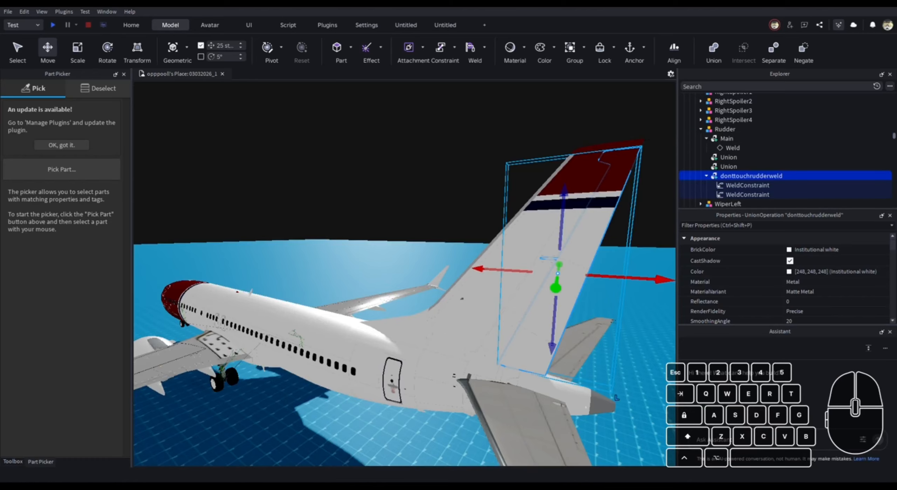
- Look through the 737's part tree, then select the blue rear-fuselage union near the Norse 787's tail
{"action": "key", "text": "s"}
{"action": "mouse_move", "coordinate": [204, 240]}
{"action": "right_mouse_down"}
{"action": "mouse_move", "coordinate": [211, 298]}
{"action": "mouse_move", "coordinate": [204, 241]}
{"action": "right_mouse_up"}
{"action": "key", "text": "d"}
{"action": "key", "text": "w"}
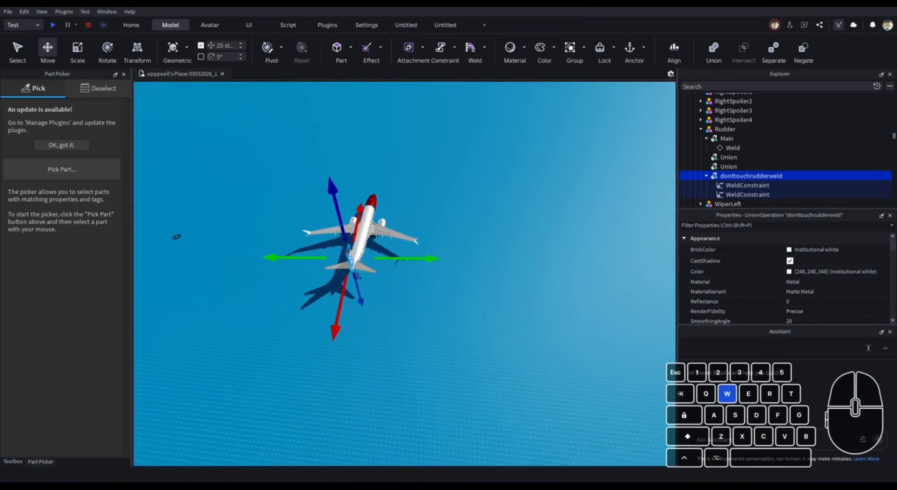
{"action": "scroll", "coordinate": [785, 151], "scroll_direction": "up", "scroll_amount": 10}
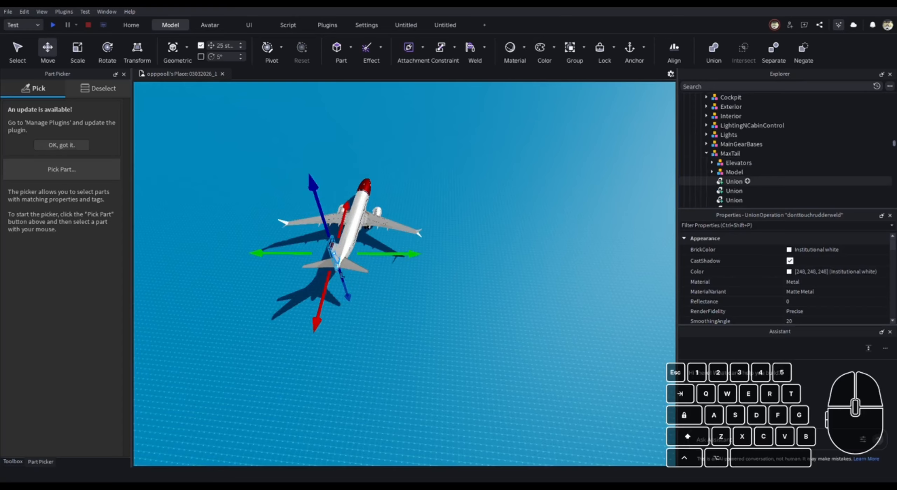
{"action": "right_click_drag", "start_coordinate": [403, 274], "coordinate": [427, 270]}
{"action": "key", "text": "w"}
{"action": "key", "text": "d"}
{"action": "left_click", "coordinate": [512, 311], "text": "alt"}
{"action": "scroll", "coordinate": [512, 310], "scroll_direction": "down", "scroll_amount": 10}
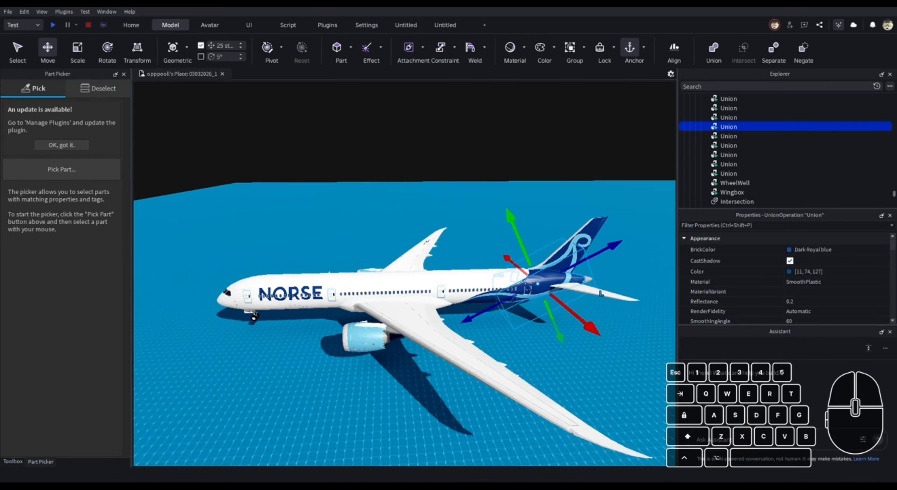
- Select the whole 787-9RRNO model and inspect it from above and from the nose
{"action": "right_click_drag", "start_coordinate": [512, 293], "coordinate": [434, 333]}
{"action": "scroll", "coordinate": [491, 300], "scroll_direction": "up", "scroll_amount": 6}
{"action": "key", "text": "shift+w"}
{"action": "key", "text": "d"}
{"action": "key", "text": "s"}
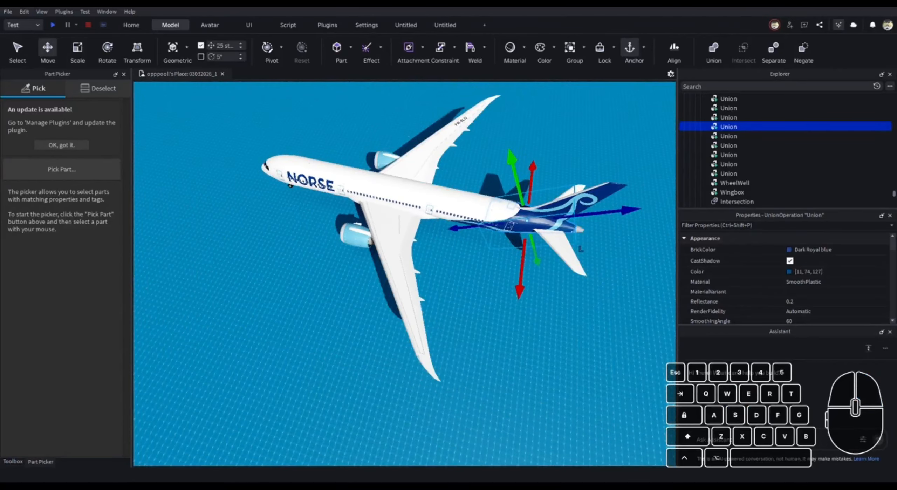
{"action": "left_click", "coordinate": [355, 241]}
{"action": "key", "text": "w"}
{"action": "right_click_drag", "start_coordinate": [354, 246], "coordinate": [309, 245]}
{"action": "key", "text": "w"}
{"action": "key", "text": "f"}
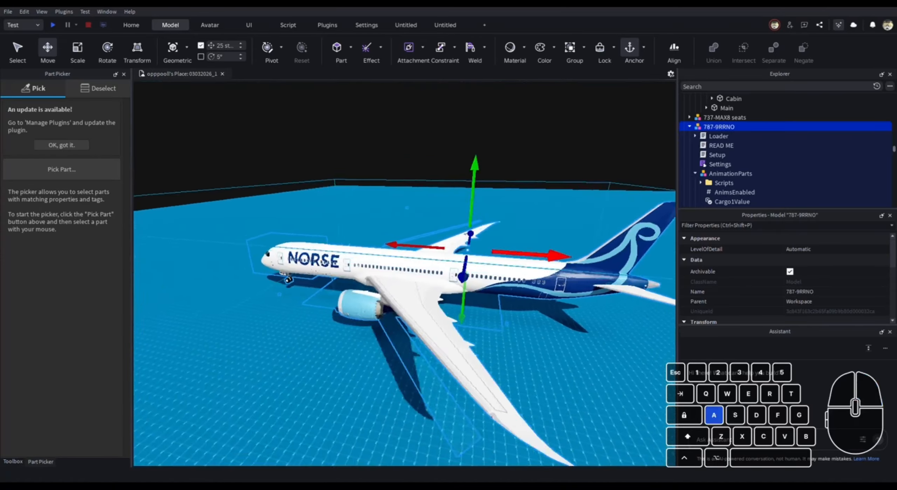
{"action": "key", "text": "w"}
{"action": "right_click_drag", "start_coordinate": [405, 273], "coordinate": [459, 263]}
{"action": "key", "text": "s"}
{"action": "key", "text": "a"}
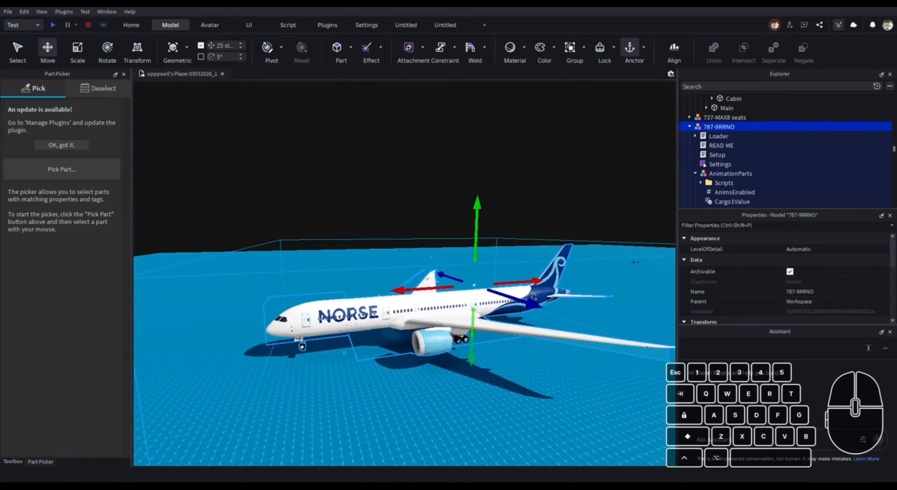
- Clear the selection and select the light-blue WeldPart intersection forming the Norse 787's engine cowling
{"action": "left_click", "coordinate": [459, 182]}
{"action": "key", "text": "w"}
{"action": "key", "text": "a"}
{"action": "right_click_drag", "start_coordinate": [459, 182], "coordinate": [550, 192]}
{"action": "key", "text": "w"}
{"action": "right_click_drag", "start_coordinate": [563, 276], "coordinate": [631, 276]}
{"action": "scroll", "coordinate": [564, 276], "scroll_direction": "down", "scroll_amount": 5}
{"action": "key", "text": "s"}
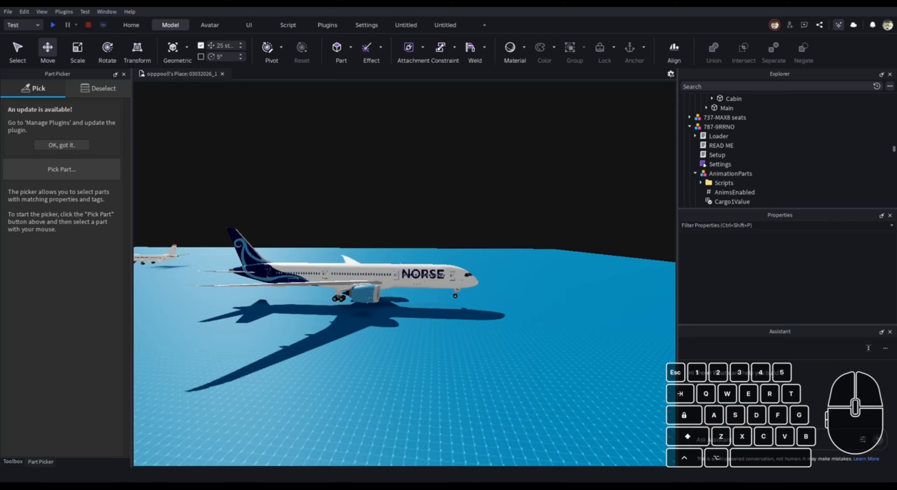
{"action": "key", "text": "w"}
{"action": "right_click_drag", "start_coordinate": [563, 276], "coordinate": [521, 272]}
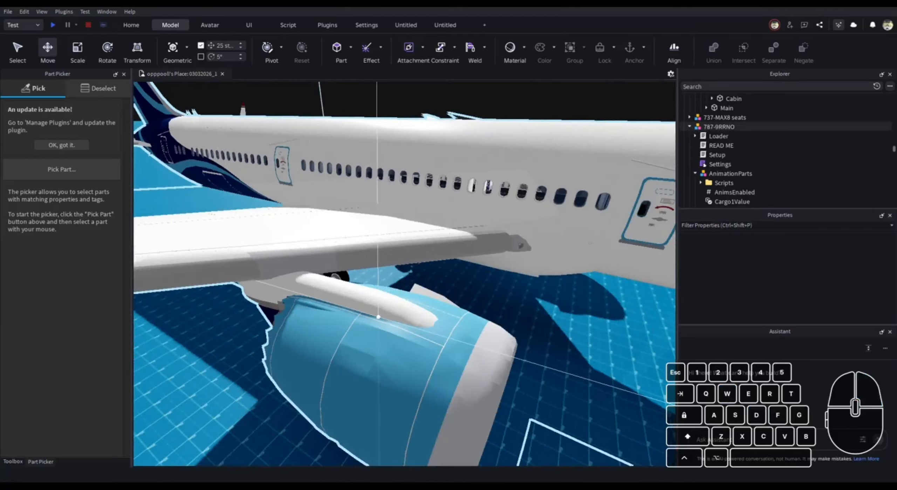
{"action": "left_click", "coordinate": [344, 344], "text": "alt"}
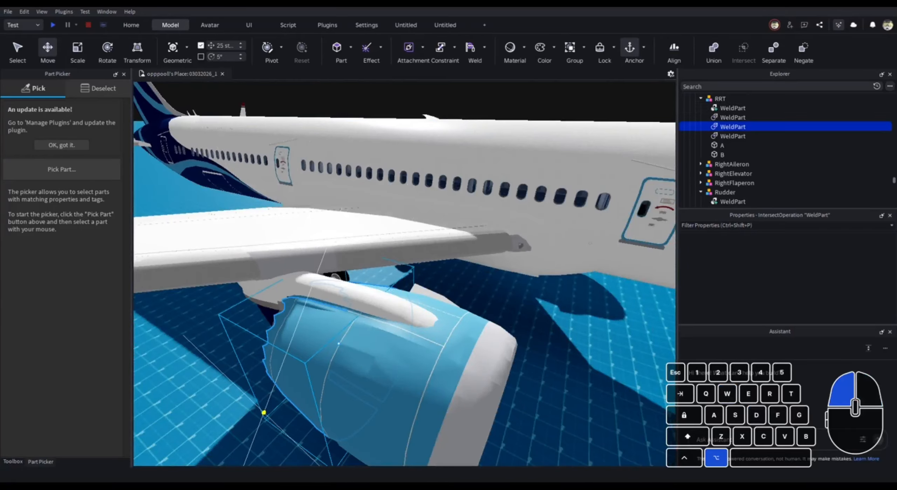
- Inspect the 787's engine from the front and select the fan's mesh WeldPart in Engine2
{"action": "key", "text": "s"}
{"action": "right_click_drag", "start_coordinate": [414, 328], "coordinate": [417, 378]}
{"action": "scroll", "coordinate": [414, 328], "scroll_direction": "up", "scroll_amount": 1}
{"action": "key", "text": "shift+a"}
{"action": "left_click_drag", "start_coordinate": [378, 286], "coordinate": [487, 281], "text": "shift"}
{"action": "key", "text": "d"}
{"action": "right_click_drag", "start_coordinate": [487, 281], "coordinate": [414, 305]}
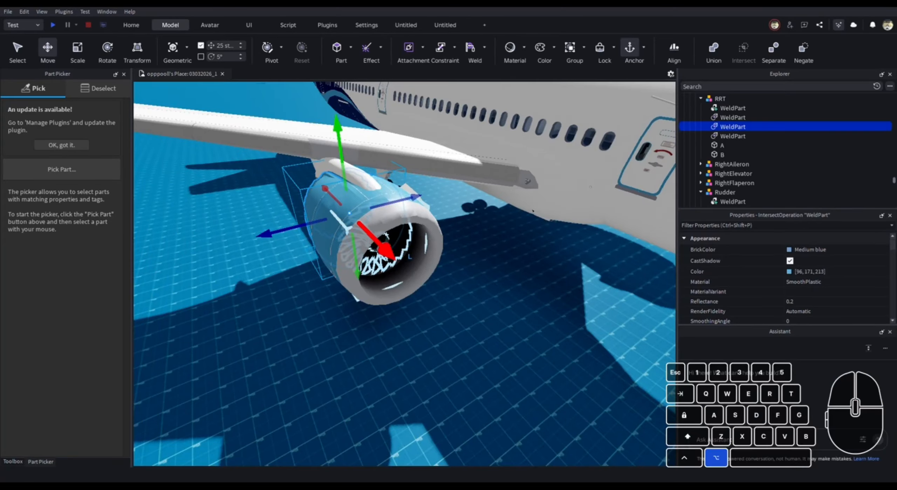
{"action": "left_click", "coordinate": [347, 221], "text": "alt"}
{"action": "left_click", "coordinate": [380, 247], "text": "alt"}
- Select the black tyre WeldPart in the Norse 787's nose gear
{"action": "key", "text": "d"}
{"action": "right_click_drag", "start_coordinate": [381, 247], "coordinate": [354, 207]}
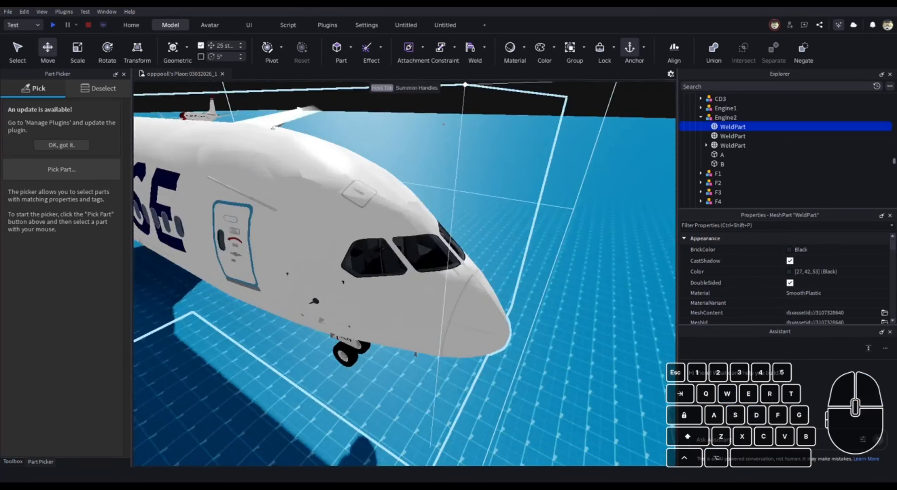
{"action": "left_click", "coordinate": [345, 354], "text": "alt"}
{"action": "key", "text": "d"}
{"action": "right_click_drag", "start_coordinate": [345, 354], "coordinate": [287, 329]}
{"action": "key", "text": "s"}
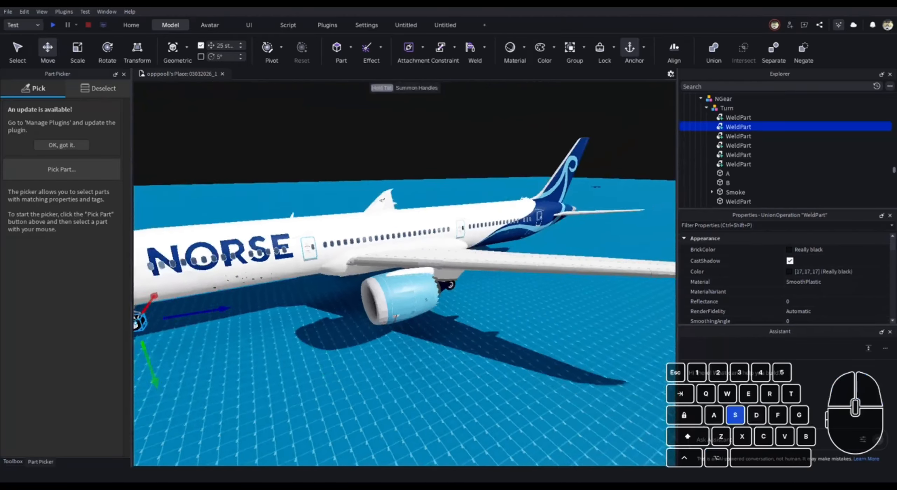
- Select the WeldConstraint joining FollowerHinge and Strutremove in the 737's main landing gear
{"action": "key", "text": "w"}
{"action": "right_click_drag", "start_coordinate": [526, 245], "coordinate": [603, 196]}
{"action": "key", "text": "d"}
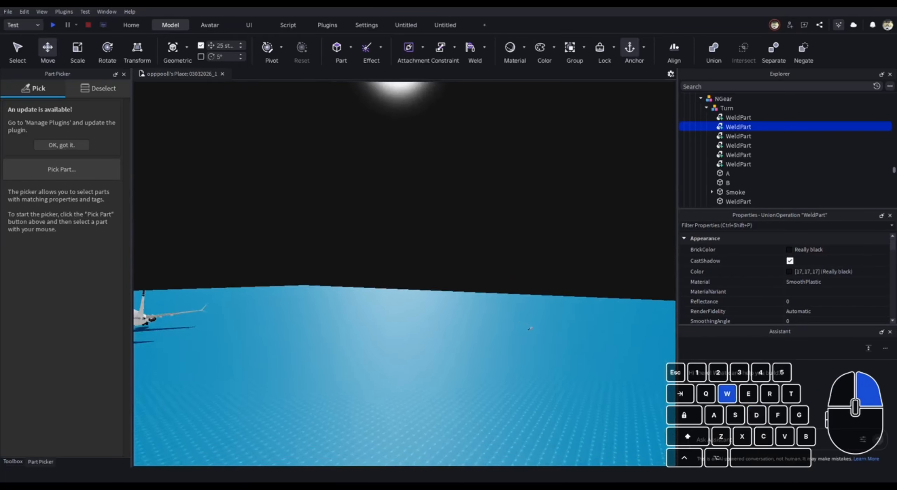
{"action": "key", "text": "a"}
{"action": "right_click_drag", "start_coordinate": [404, 274], "coordinate": [421, 245]}
{"action": "key", "text": "shift+s"}
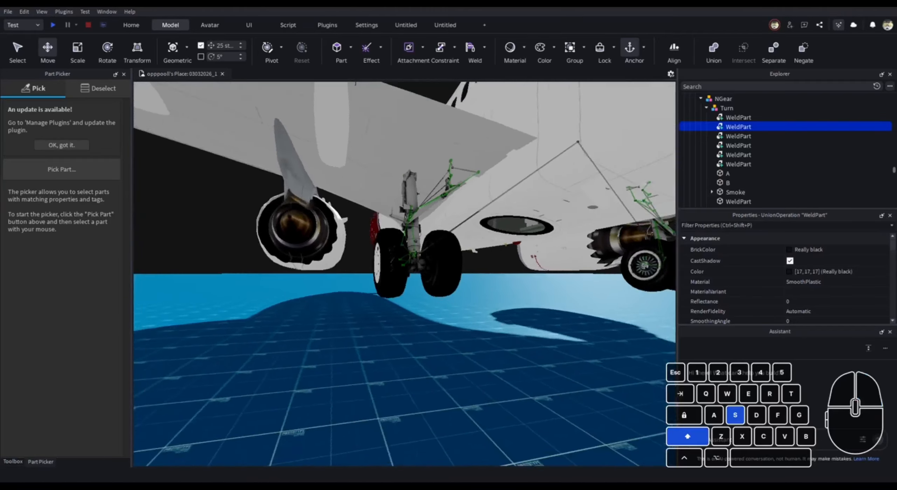
{"action": "key", "text": "shift+d"}
{"action": "left_click", "coordinate": [372, 219], "text": "alt"}
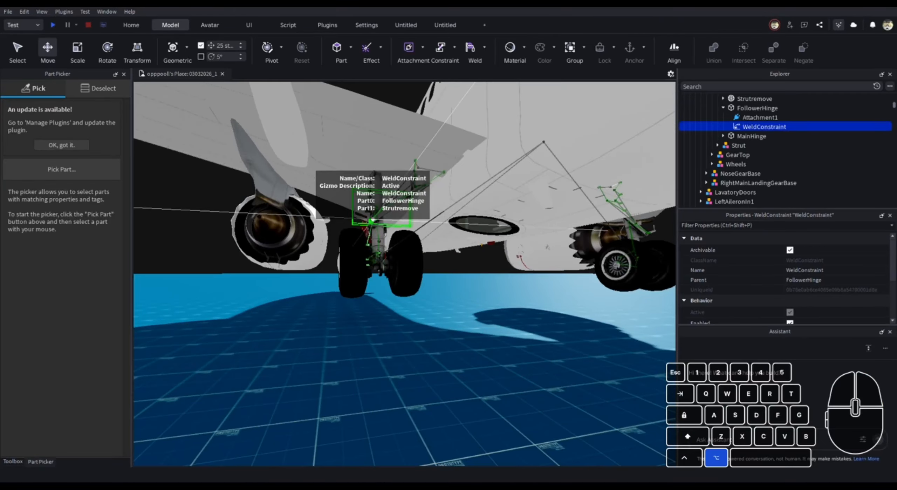
- Inspect the underside of the 737, clear the selection, and view both airliners from a distance
{"action": "key", "text": "shift+s"}
{"action": "right_click_drag", "start_coordinate": [373, 219], "coordinate": [322, 228]}
{"action": "key", "text": "shift+w"}
{"action": "key", "text": "shift+d"}
{"action": "key", "text": "shift+w"}
{"action": "key", "text": "shift+s"}
{"action": "key", "text": "w"}
{"action": "key", "text": "w"}
{"action": "right_click_drag", "start_coordinate": [458, 256], "coordinate": [490, 282]}
{"action": "key", "text": "d"}
{"action": "key", "text": "a"}
{"action": "left_click", "coordinate": [491, 280]}
{"action": "key", "text": "w"}
{"action": "key", "text": "s"}
{"action": "key", "text": "w"}
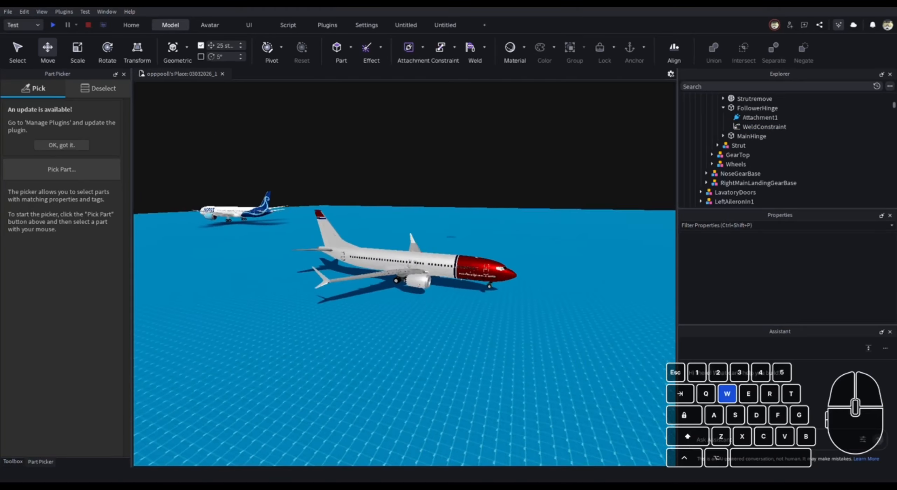
- Examine the 737's red nose section around the forward door and the norwegian.com lettering
{"action": "key", "text": "a"}
{"action": "right_click_drag", "start_coordinate": [420, 266], "coordinate": [455, 262]}
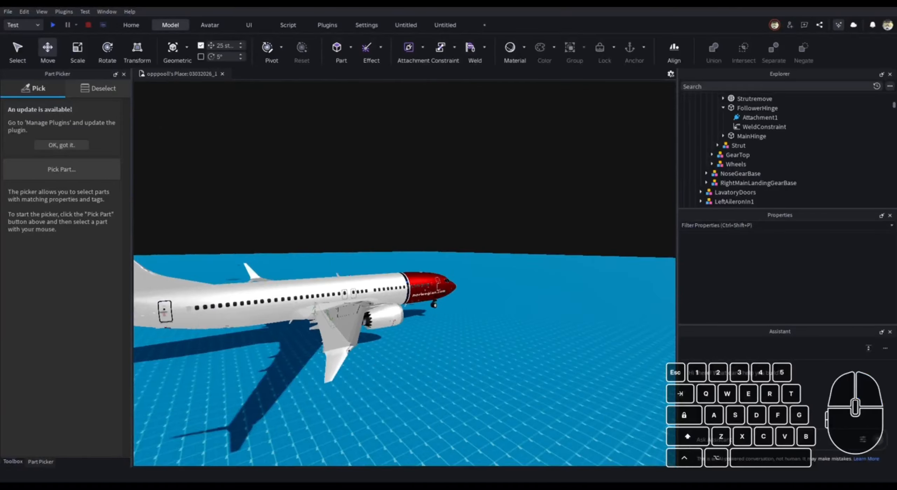
{"action": "right_click_drag", "start_coordinate": [502, 245], "coordinate": [503, 245]}
{"action": "key", "text": "d"}
{"action": "key", "text": "d"}
{"action": "key", "text": "a"}
{"action": "key", "text": "d"}
{"action": "key", "text": "shift+s"}
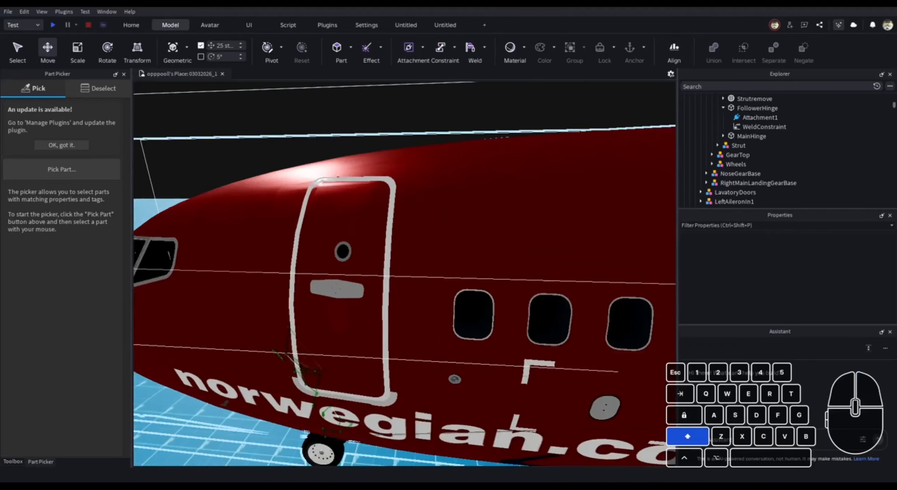
- Insert a new block part near the 737's nose and show the Creator Store toolbox
{"action": "left_click", "coordinate": [337, 51]}
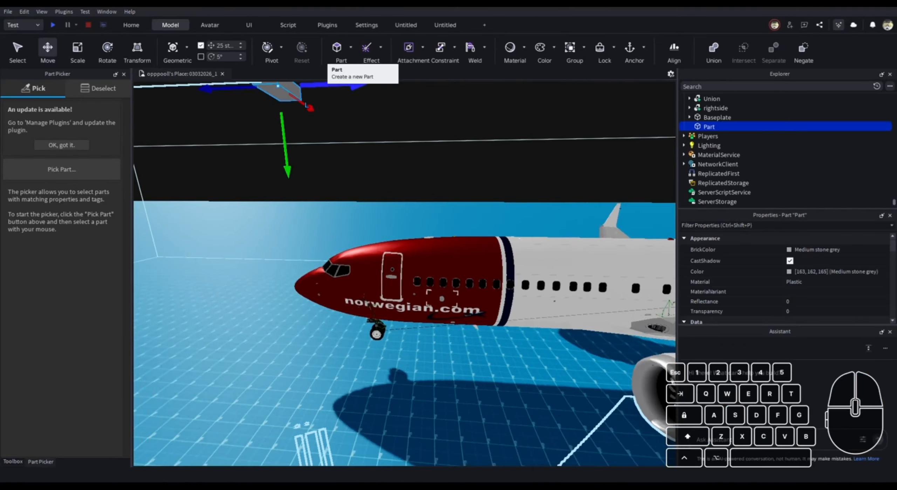
{"action": "key", "text": "f"}
{"action": "left_click_drag", "start_coordinate": [431, 269], "coordinate": [444, 270]}
{"action": "right_click_drag", "start_coordinate": [445, 270], "coordinate": [444, 270]}
{"action": "key", "text": "s"}
{"action": "key", "text": "d"}
{"action": "left_click_drag", "start_coordinate": [444, 270], "coordinate": [445, 304]}
{"action": "key", "text": "f"}
{"action": "right_click_drag", "start_coordinate": [445, 270], "coordinate": [308, 270]}
{"action": "left_click", "coordinate": [13, 461]}
{"action": "key", "text": "s"}
{"action": "right_click_drag", "start_coordinate": [404, 274], "coordinate": [308, 267]}
{"action": "key", "text": "w"}
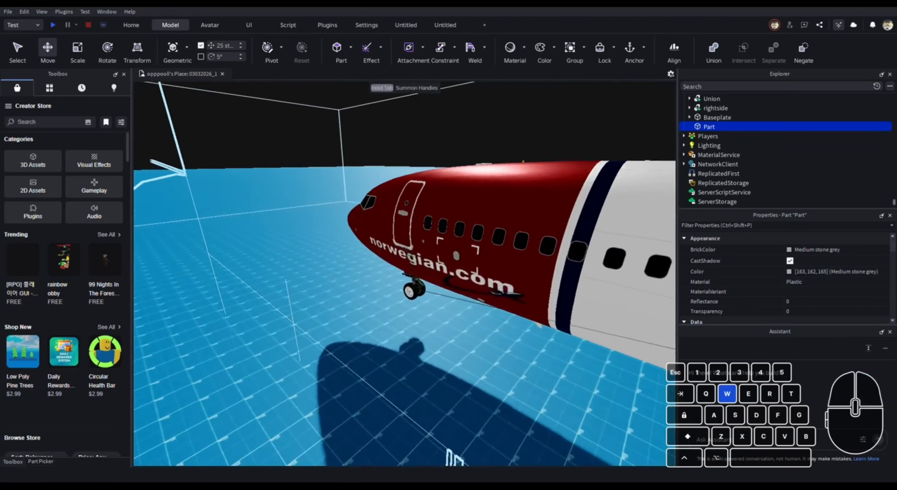
- Select the intersection carrying the "com" lettering on the 737's forward fuselage
{"action": "left_click", "coordinate": [404, 262], "text": "alt"}
{"action": "left_click", "coordinate": [404, 262], "text": "alt"}
{"action": "left_click", "coordinate": [413, 264], "text": "alt"}
{"action": "left_click", "coordinate": [413, 263], "text": "alt"}
{"action": "key", "text": "s"}
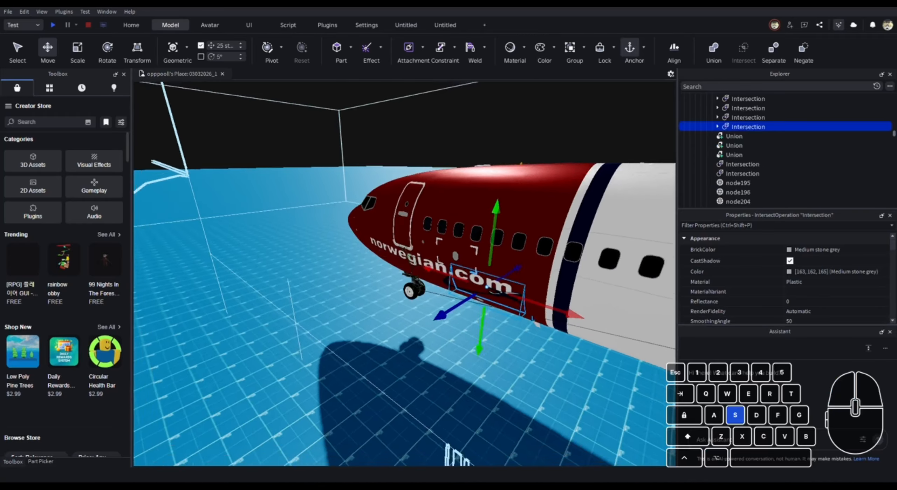
{"action": "left_click_drag", "start_coordinate": [429, 305], "coordinate": [462, 351]}
{"action": "key", "text": "a"}
{"action": "key", "text": "s"}
{"action": "right_click_drag", "start_coordinate": [422, 312], "coordinate": [466, 291]}
{"action": "key", "text": "ctrl+z"}
- Duplicate the "com" lettering intersection and move the copy 125 studs away from the fuselage
{"action": "key", "text": "s"}
{"action": "key", "text": "ctrl+d"}
{"action": "left_click_drag", "start_coordinate": [595, 270], "coordinate": [592, 308]}
{"action": "key", "text": "a"}
{"action": "right_click_drag", "start_coordinate": [595, 270], "coordinate": [508, 281]}
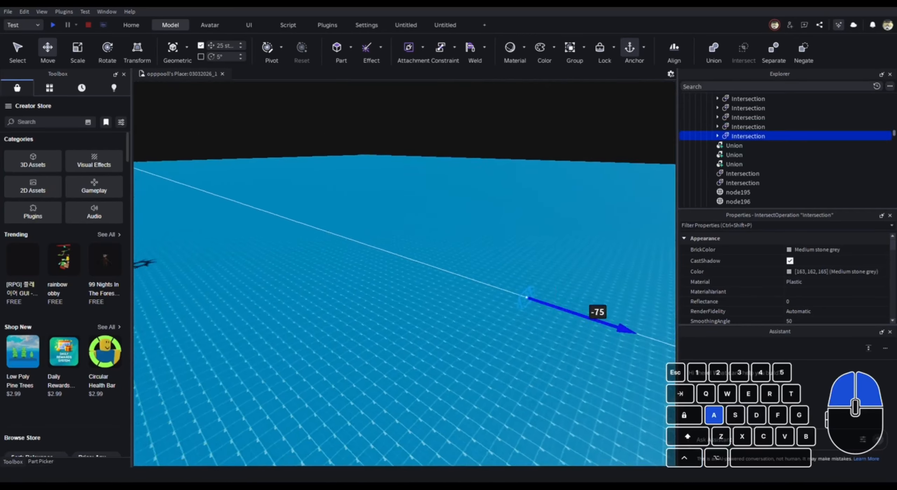
{"action": "left_click_drag", "start_coordinate": [592, 309], "coordinate": [505, 266]}
- Separate the duplicated "com" intersection into its original parts
{"action": "key", "text": "f"}
{"action": "right_click_drag", "start_coordinate": [504, 266], "coordinate": [631, 266]}
{"action": "key", "text": "s"}
{"action": "key", "text": "w"}
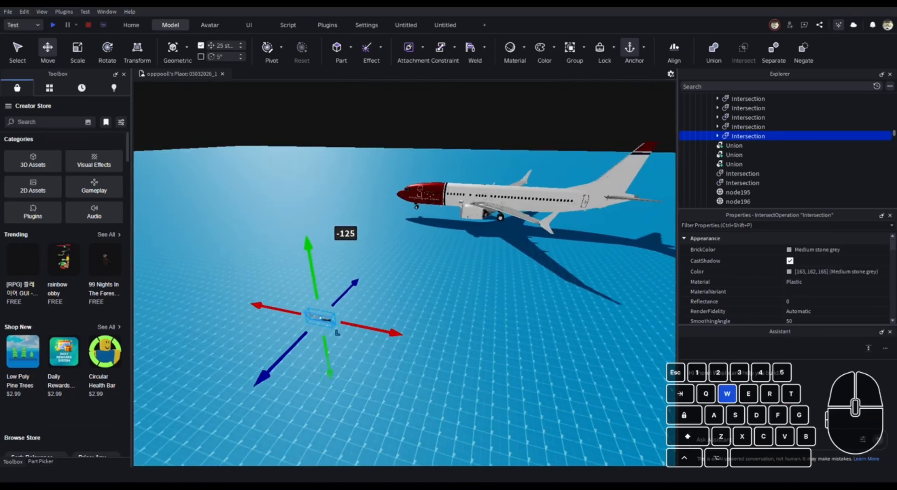
{"action": "key", "text": "f"}
{"action": "right_click_drag", "start_coordinate": [508, 182], "coordinate": [536, 147]}
{"action": "key", "text": "s"}
{"action": "left_click", "coordinate": [774, 51]}
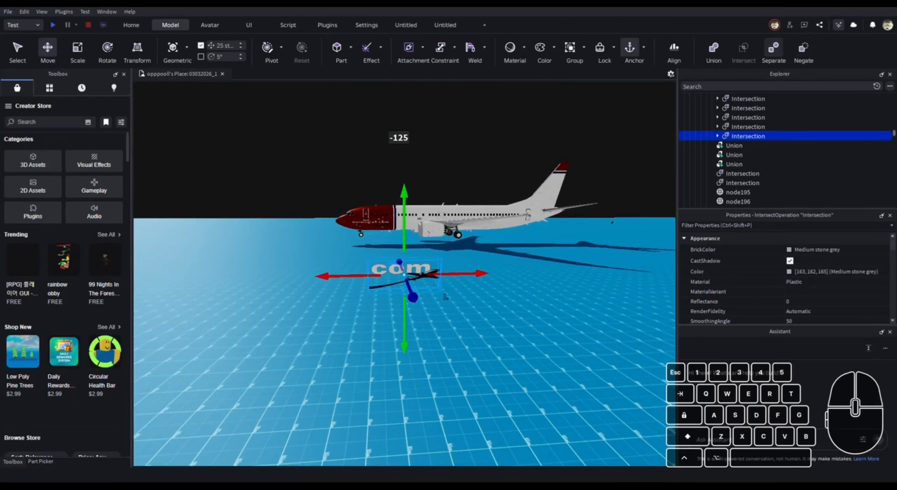
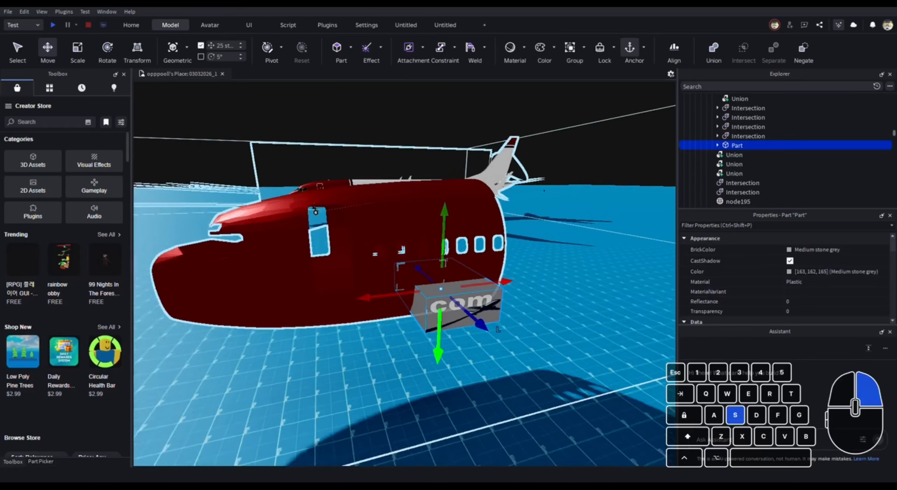
- Intersect the separated crimson nose union with the grey block carrying the "com" decal
{"action": "key", "text": "d"}
{"action": "key", "text": "w"}
{"action": "key", "text": "s"}
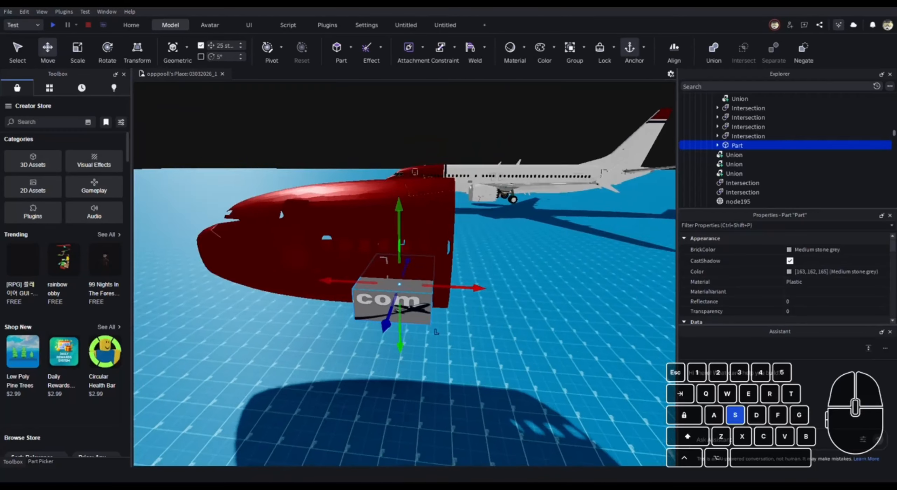
{"action": "key", "text": "w"}
{"action": "left_click", "coordinate": [372, 353]}
{"action": "left_click", "coordinate": [301, 206], "text": "alt"}
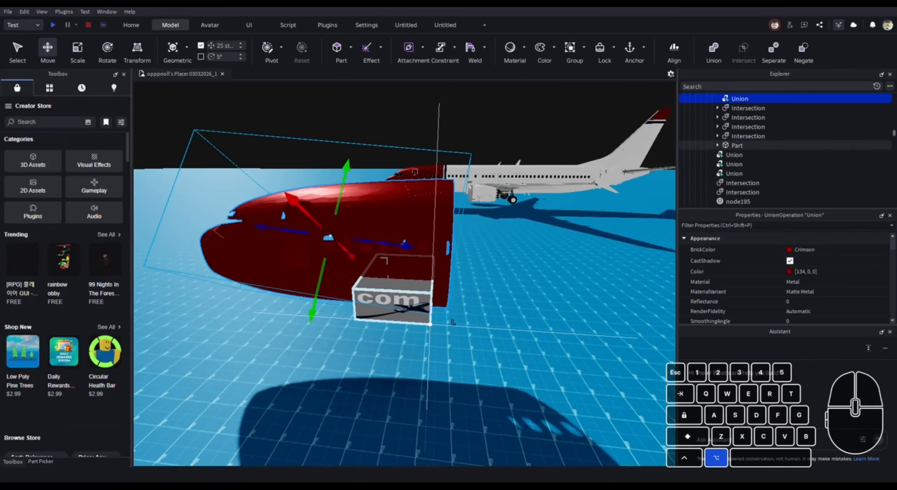
{"action": "key", "text": "s"}
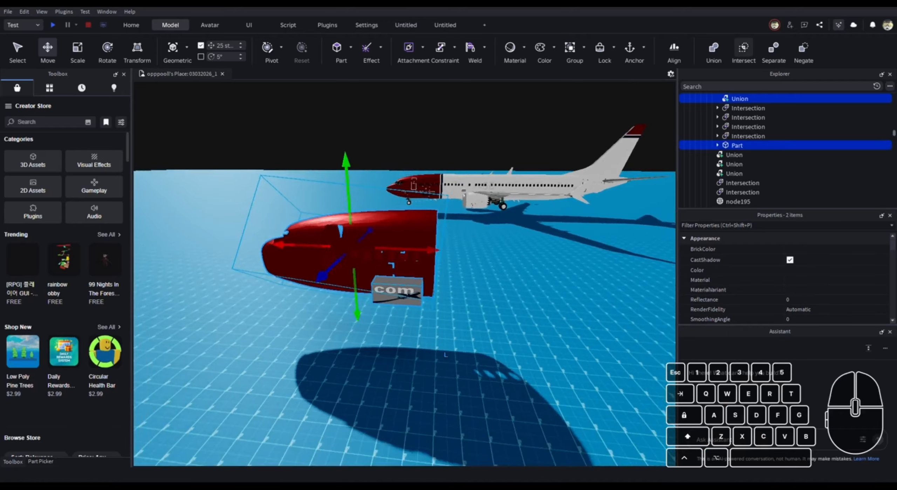
{"action": "left_click", "coordinate": [744, 49]}
{"action": "key", "text": "q"}
{"action": "right_click_drag", "start_coordinate": [446, 355], "coordinate": [455, 370]}
{"action": "key", "text": "s"}
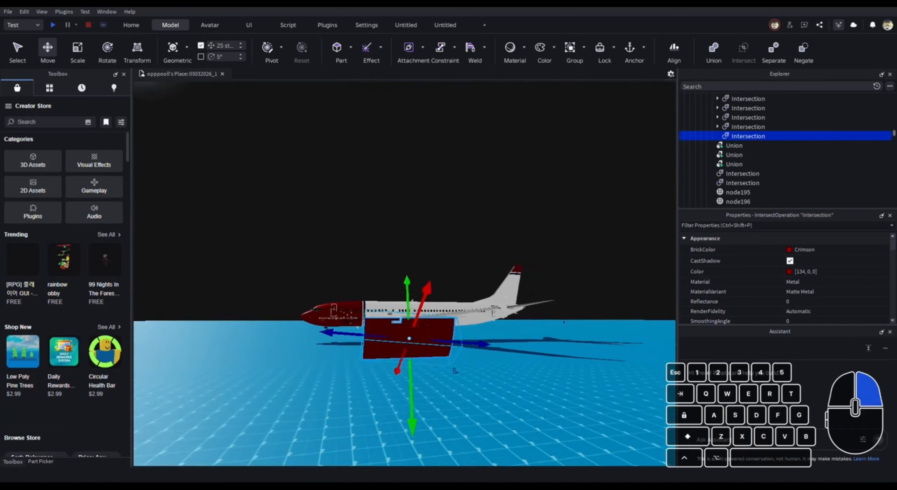
- Select the original "com" lettering intersection on the 737 and expand it to show its decal
{"action": "left_click", "coordinate": [421, 290], "text": "alt"}
{"action": "left_click", "coordinate": [421, 290], "text": "alt"}
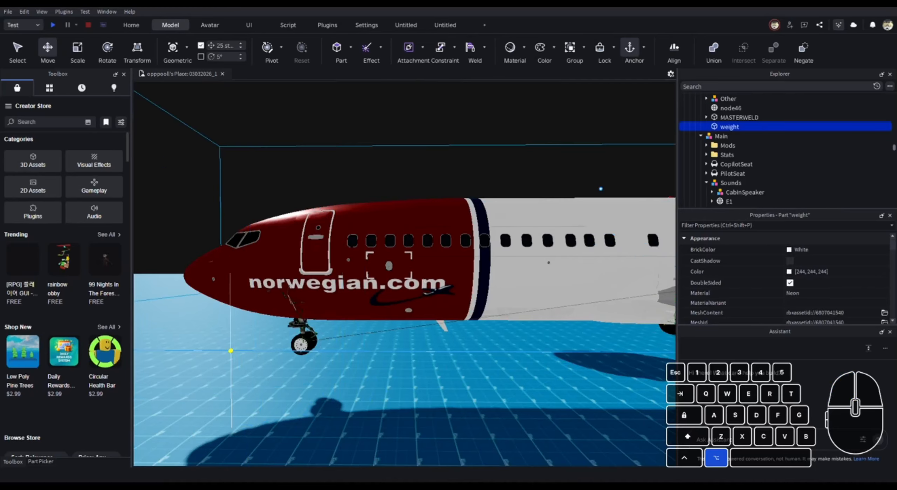
{"action": "left_click", "coordinate": [421, 291], "text": "alt"}
{"action": "key", "text": "s"}
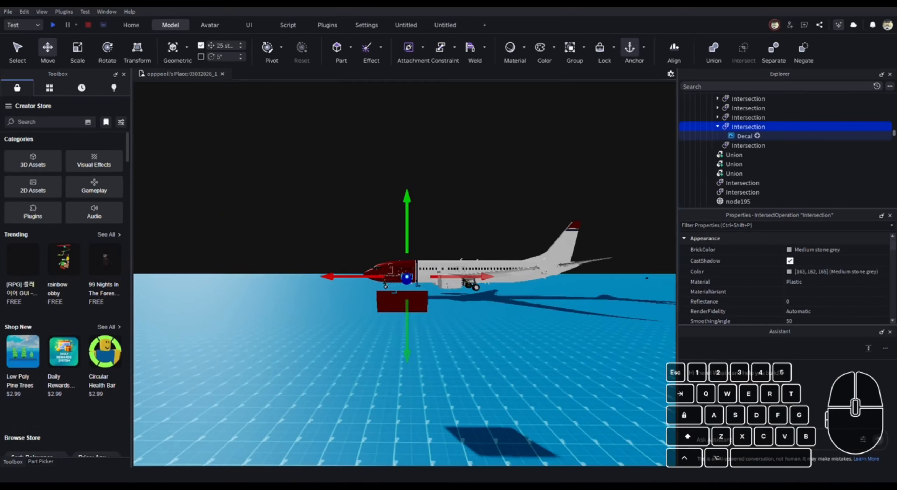
- Copy the "com" decal from a pasted intersection onto the crimson piece with its face set to Bottom, and delete the pasted intersection
{"action": "key", "text": "ctrl+v"}
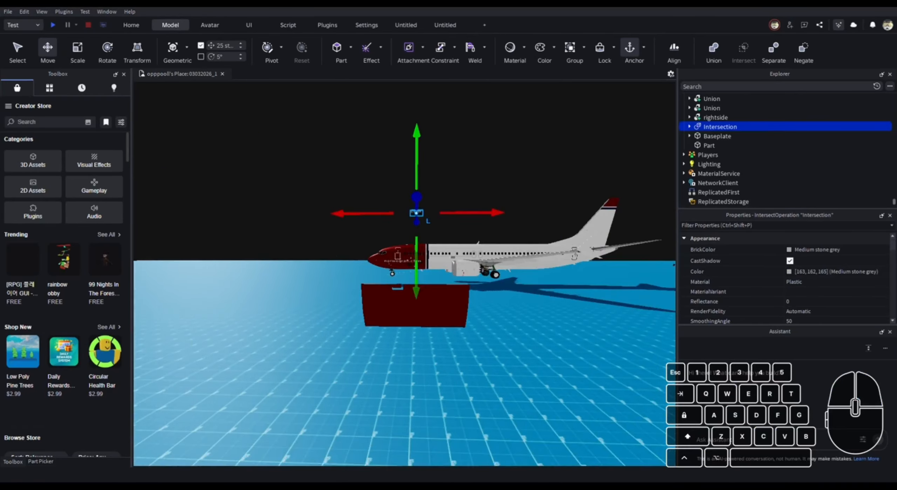
{"action": "key", "text": "ctrl+c"}
{"action": "left_click", "coordinate": [720, 127]}
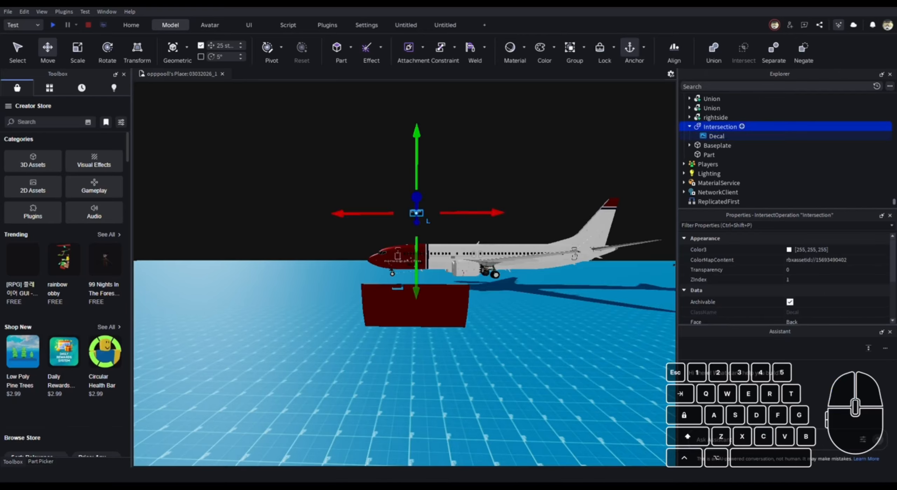
{"action": "key", "text": "Delete"}
{"action": "key", "text": "ctrl+v"}
{"action": "left_click", "coordinate": [412, 313]}
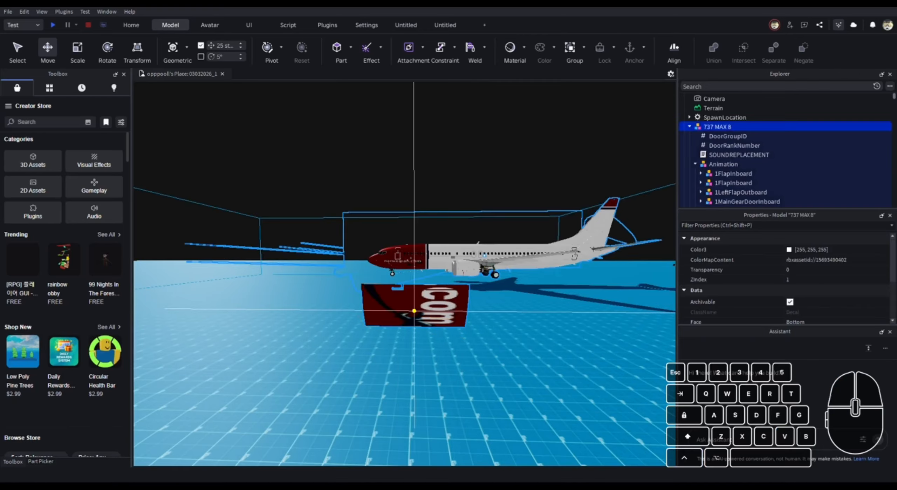
- Insert another new block part on the baseplate near the crimson piece
{"action": "key", "text": "shift+w"}
{"action": "right_click_drag", "start_coordinate": [412, 313], "coordinate": [420, 364], "text": "shift"}
{"action": "key", "text": "shift+a"}
{"action": "key", "text": "s"}
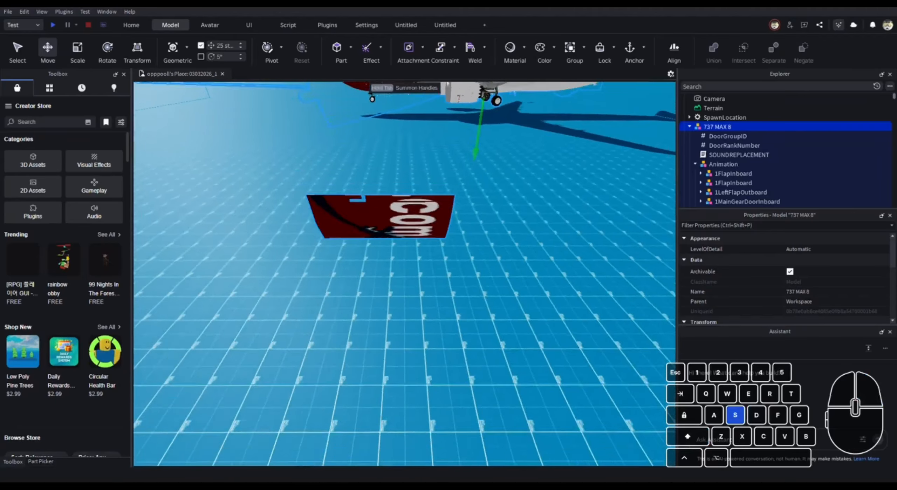
{"action": "key", "text": "w"}
{"action": "left_click", "coordinate": [445, 254]}
{"action": "key", "text": "f"}
{"action": "right_click_drag", "start_coordinate": [445, 254], "coordinate": [444, 228]}
{"action": "key", "text": "s"}
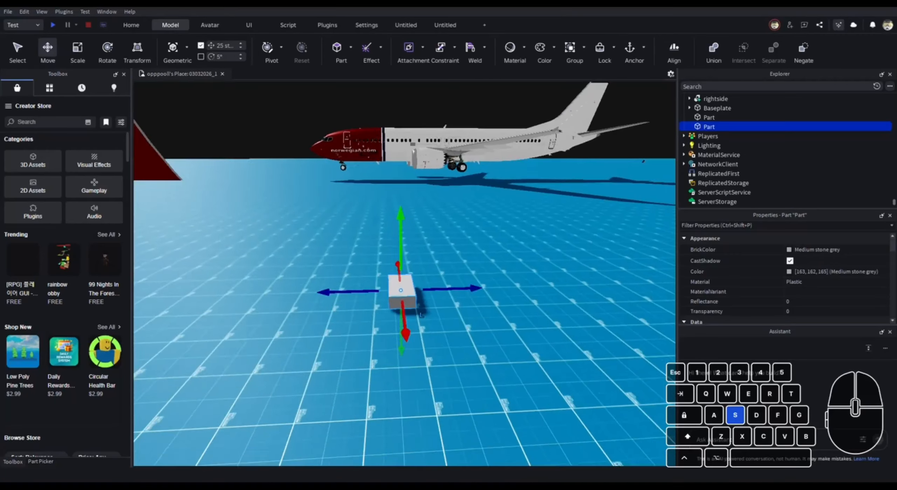
- Negate the new block part and select it together with the crimson "com" piece
{"action": "key", "text": "a"}
{"action": "key", "text": "w"}
{"action": "left_click", "coordinate": [804, 48]}
{"action": "key", "text": "w"}
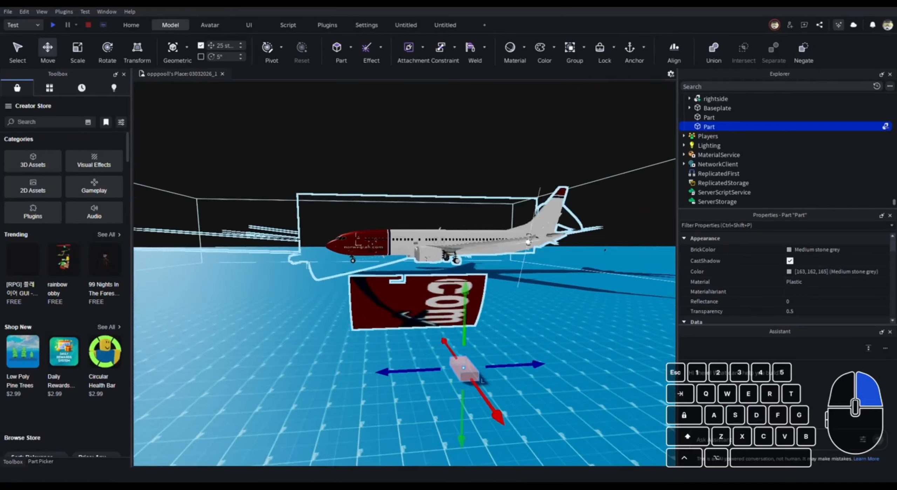
{"action": "left_click", "coordinate": [472, 384], "text": "alt+shift"}
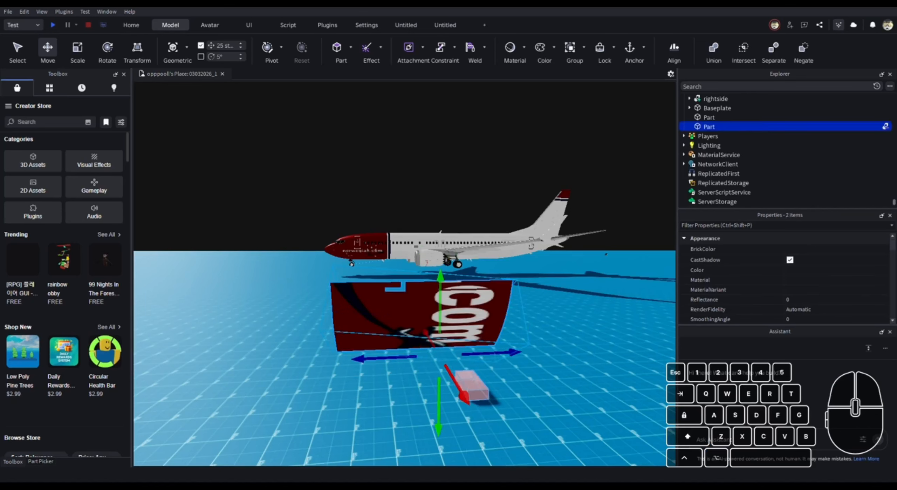
- Try a union of the negated block part with the crimson "com" piece
{"action": "left_click", "coordinate": [713, 47]}
{"action": "key", "text": "ctrl+z"}
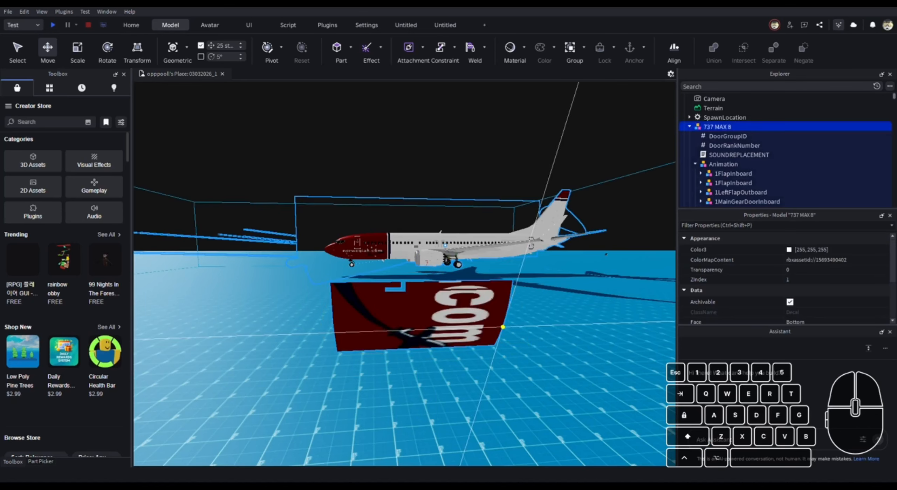
{"action": "key", "text": "ctrl+z"}
{"action": "key", "text": "ctrl+z"}
- Try again to union the negated block with the crimson piece and paste the decal onto the result
{"action": "left_click", "coordinate": [519, 385]}
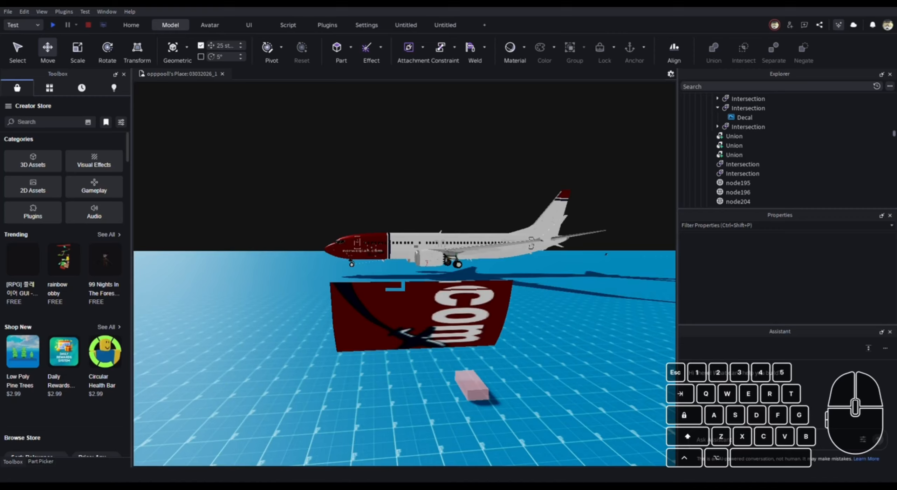
{"action": "left_click", "coordinate": [472, 384], "text": "alt"}
{"action": "left_click", "coordinate": [506, 317], "text": "alt+shift"}
{"action": "left_click", "coordinate": [714, 47]}
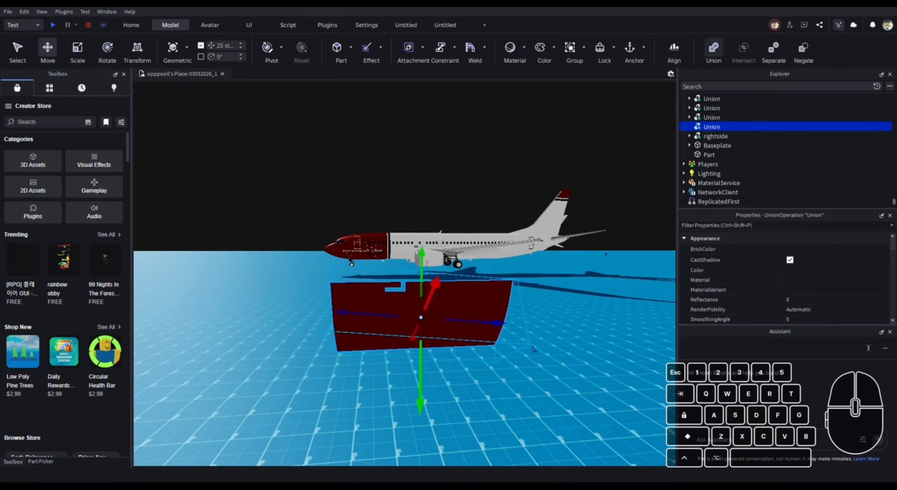
{"action": "key", "text": "ctrl+shift+v"}
{"action": "key", "text": "ctrl+z"}
{"action": "right_click_drag", "start_coordinate": [404, 274], "coordinate": [405, 286]}
{"action": "key", "text": "ctrl+z"}
- Try rotating the negated block and crimson piece before unioning them and pasting the decal
{"action": "key", "text": "s"}
{"action": "mouse_move", "coordinate": [600, 325]}
{"action": "right_mouse_down"}
{"action": "mouse_move", "coordinate": [600, 313]}
{"action": "mouse_move", "coordinate": [600, 325]}
{"action": "right_mouse_up"}
{"action": "key", "text": "ctrl+r"}
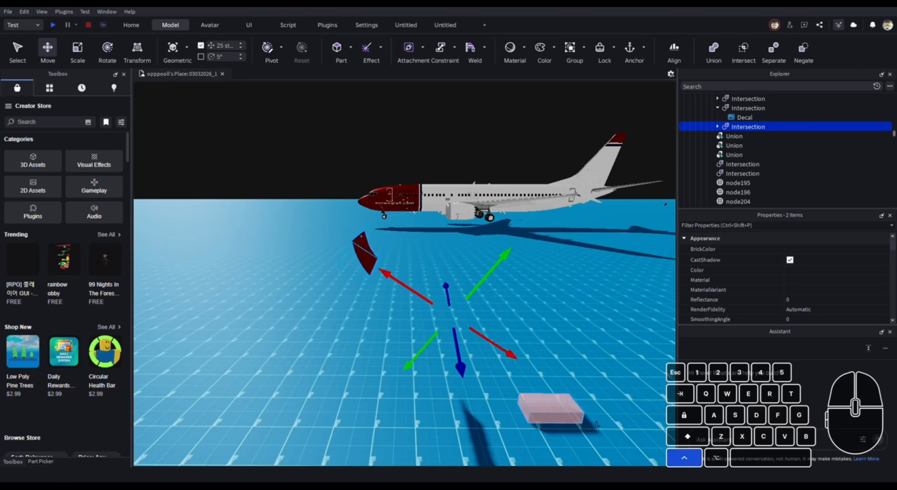
{"action": "left_click", "coordinate": [479, 332]}
{"action": "key", "text": "ctrl+r"}
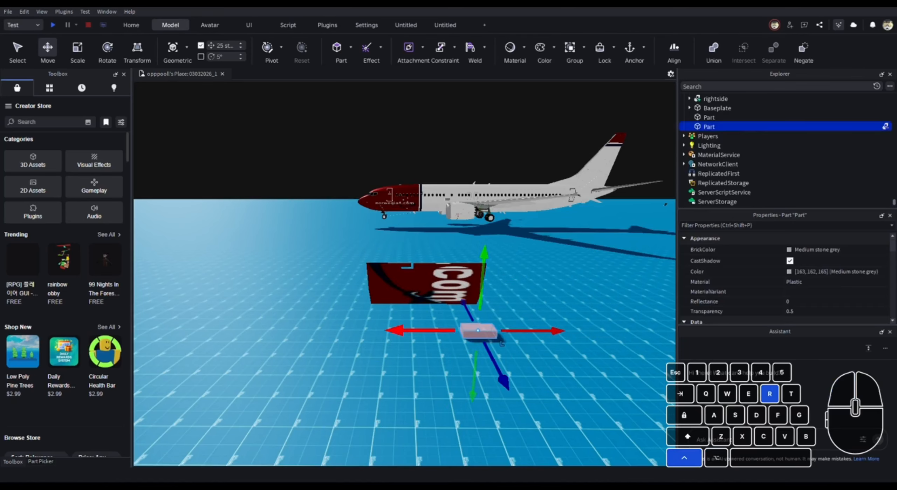
{"action": "left_click", "coordinate": [483, 279], "text": "alt+shift"}
{"action": "key", "text": "w"}
{"action": "key", "text": "ctrl+v"}
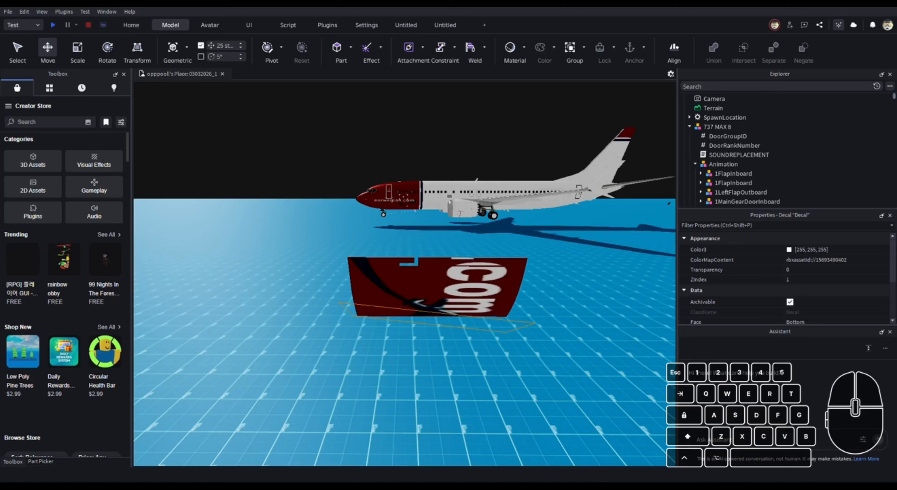
{"action": "key", "text": "ctrl+z"}
{"action": "key", "text": "ctrl+z"}
{"action": "key", "text": "ctrl+z"}
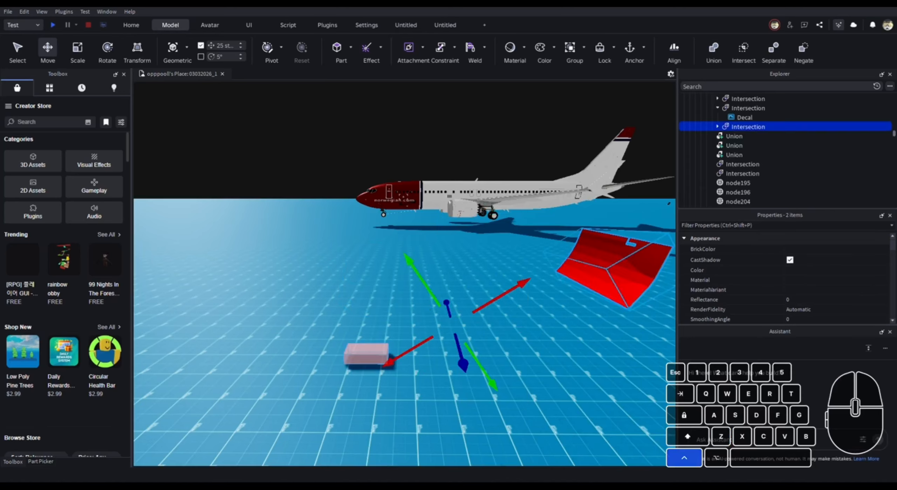
- Undo the earlier edits back to the separate crimson nose union and grey "com" block
{"action": "key", "text": "ctrl+z"}
{"action": "key", "text": "ctrl+z"}
{"action": "key", "text": "ctrl+z"}
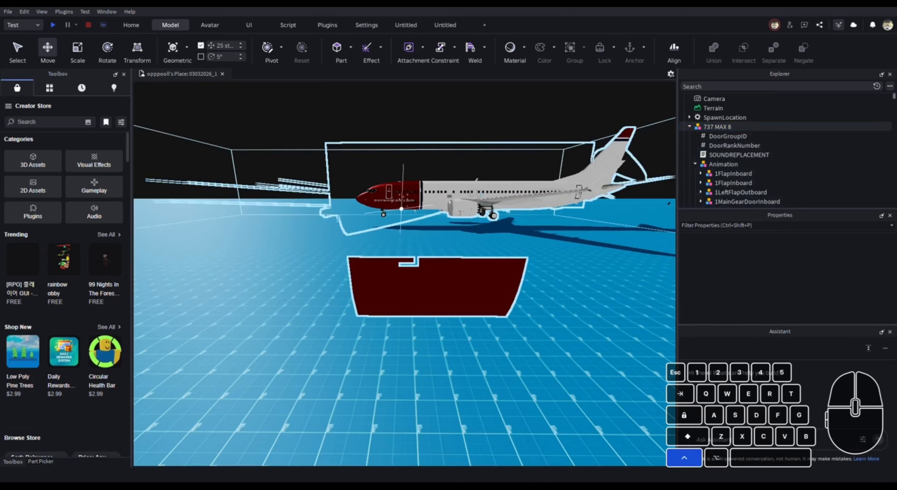
{"action": "key", "text": "s"}
{"action": "key", "text": "ctrl+z"}
{"action": "key", "text": "s"}
{"action": "key", "text": "ctrl+z"}
{"action": "key", "text": "ctrl+z"}
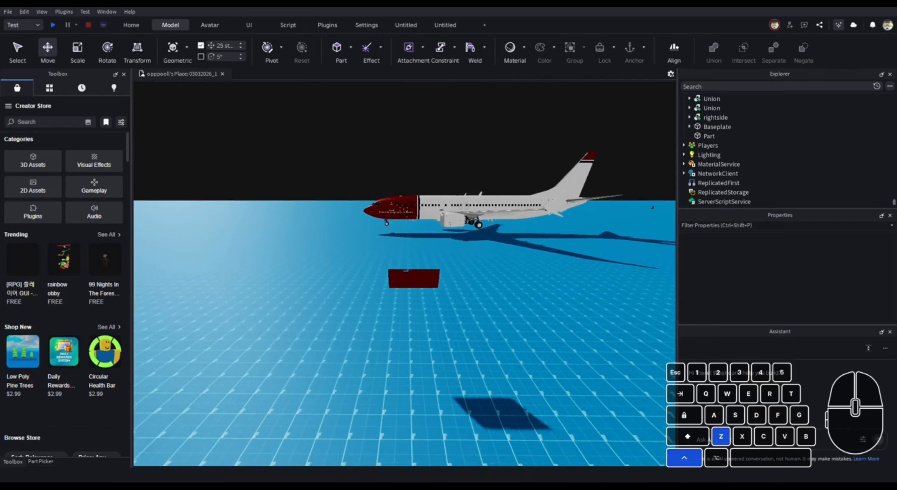
- Intersect the grey "com" block with the crimson nose union and paste the decal onto the resulting piece's Back face
{"action": "left_click", "coordinate": [460, 306]}
{"action": "key", "text": "w"}
{"action": "mouse_move", "coordinate": [460, 307]}
{"action": "right_mouse_down"}
{"action": "mouse_move", "coordinate": [502, 312]}
{"action": "mouse_move", "coordinate": [456, 298]}
{"action": "right_mouse_up"}
{"action": "key", "text": "d"}
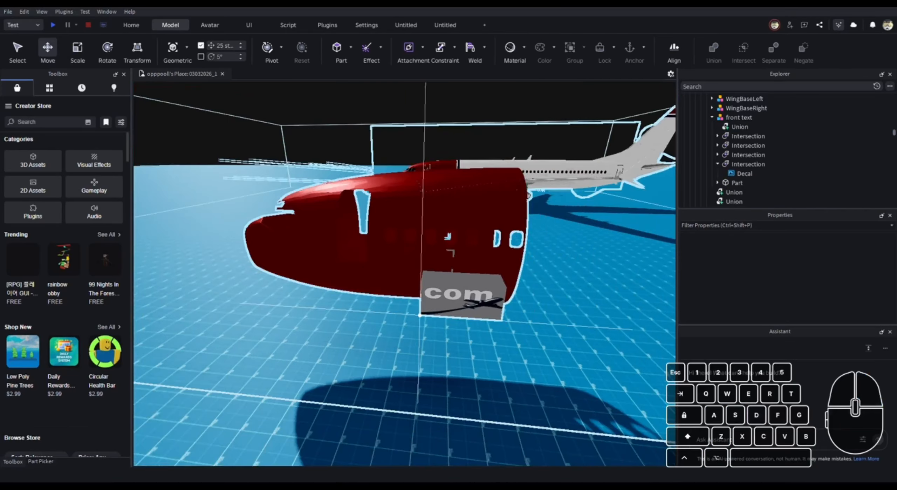
{"action": "left_click", "coordinate": [460, 298], "text": "alt"}
{"action": "left_click", "coordinate": [393, 224], "text": "alt+shift"}
{"action": "key", "text": "w"}
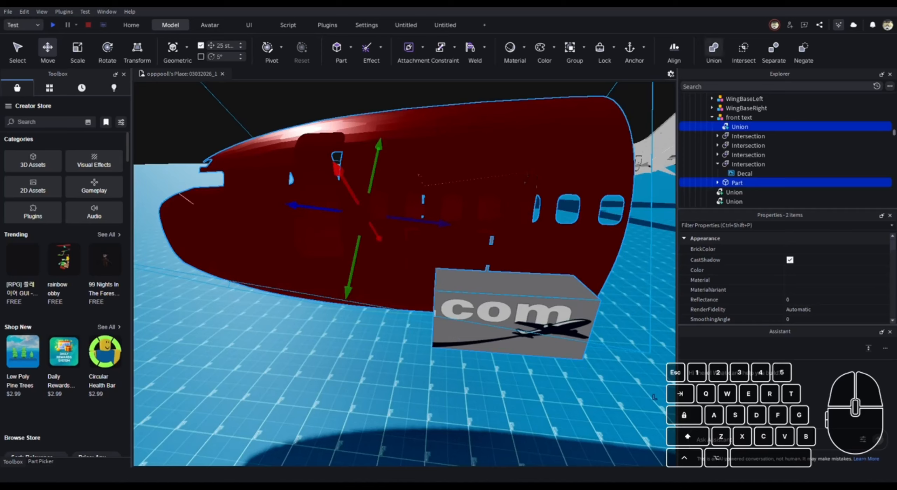
{"action": "left_click", "coordinate": [743, 51]}
{"action": "key", "text": "ctrl+v"}
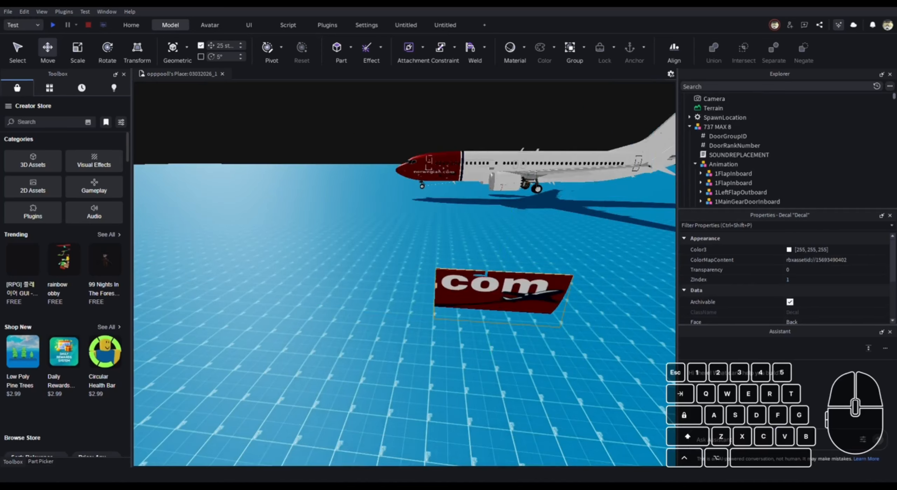
- Select the crimson "com" intersection piece and delete it
{"action": "left_click", "coordinate": [491, 291]}
{"action": "scroll", "coordinate": [407, 275], "scroll_direction": "down", "scroll_amount": 3}
{"action": "left_click", "coordinate": [491, 298]}
{"action": "left_click", "coordinate": [443, 281], "text": "alt"}
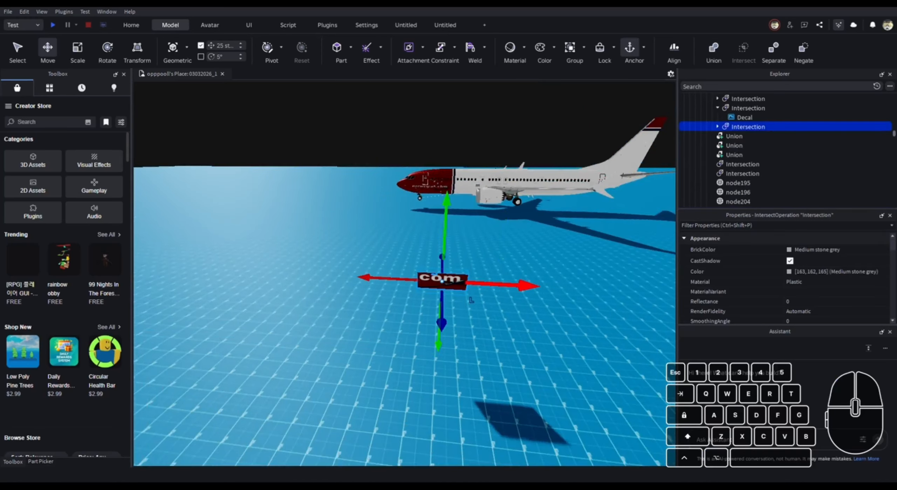
{"action": "key", "text": "Delete"}
- Delete the leftover demonstration part near the 737
{"action": "scroll", "coordinate": [471, 300], "scroll_direction": "down", "scroll_amount": 3}
{"action": "right_click_drag", "start_coordinate": [472, 300], "coordinate": [471, 300]}
{"action": "key", "text": "w"}
{"action": "key", "text": "d"}
{"action": "key", "text": "s"}
{"action": "key", "text": "w"}
{"action": "key", "text": "d"}
{"action": "key", "text": "w"}
{"action": "key", "text": "a"}
{"action": "left_click", "coordinate": [471, 300], "text": "alt"}
{"action": "left_click", "coordinate": [471, 300], "text": "alt"}
{"action": "key", "text": "w"}
{"action": "left_click", "coordinate": [361, 238], "text": "alt"}
{"action": "key", "text": "d"}
{"action": "right_click_drag", "start_coordinate": [362, 238], "coordinate": [362, 239]}
{"action": "key", "text": "s"}
{"action": "key", "text": "Delete"}
- Examine the "norwegian.com" lettering and front fuselage on both sides of the 737
{"action": "key", "text": "w"}
{"action": "key", "text": "d"}
{"action": "key", "text": "s"}
{"action": "key", "text": "w"}
{"action": "key", "text": "d"}
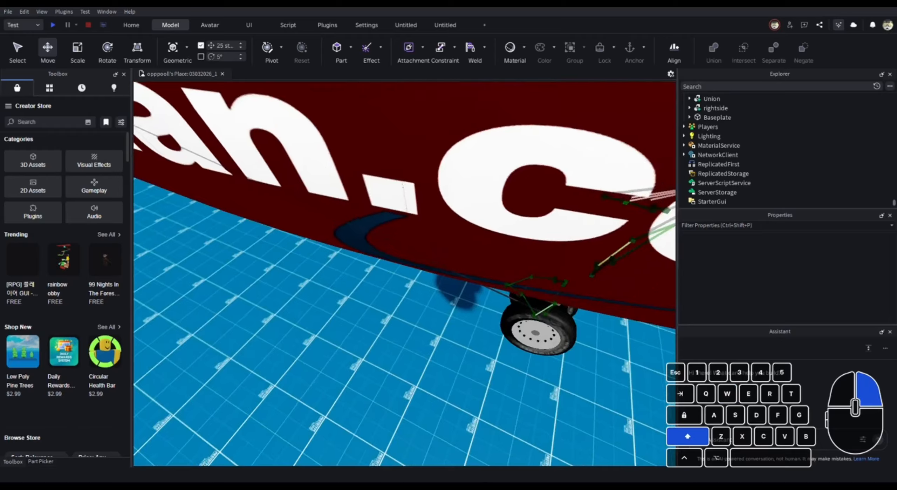
{"action": "right_click_drag", "start_coordinate": [507, 308], "coordinate": [507, 309], "text": "shift"}
{"action": "key", "text": "shift+s"}
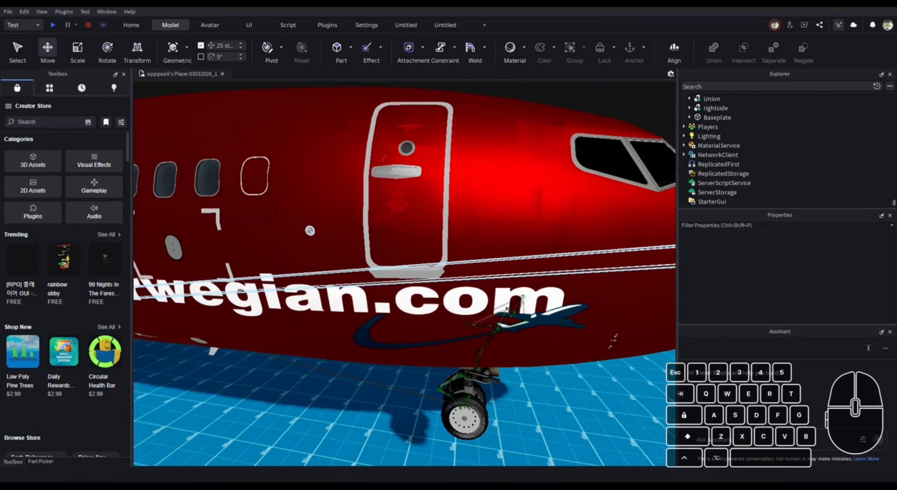
{"action": "key", "text": "s"}
{"action": "key", "text": "d"}
{"action": "right_click_drag", "start_coordinate": [405, 274], "coordinate": [405, 274]}
{"action": "key", "text": "w"}
{"action": "key", "text": "s"}
{"action": "key", "text": "w"}
{"action": "key", "text": "a"}
{"action": "key", "text": "s"}
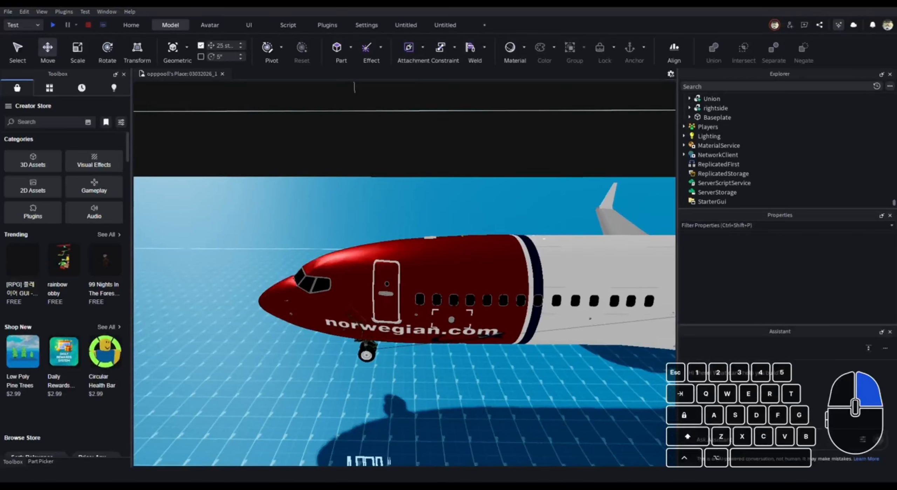
{"action": "key", "text": "s"}
{"action": "key", "text": "d"}
{"action": "key", "text": "w"}
{"action": "key", "text": "w"}
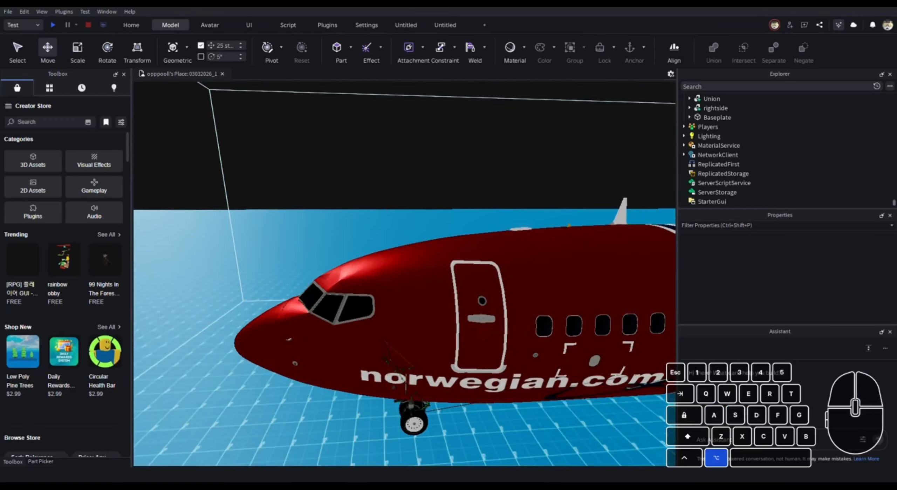
- Select two crimson front fuselage unions behind the 737's forward door and duplicate them
{"action": "left_click", "coordinate": [476, 302]}
{"action": "key", "text": "shift+w"}
{"action": "right_click_drag", "start_coordinate": [395, 281], "coordinate": [365, 309], "text": "shift"}
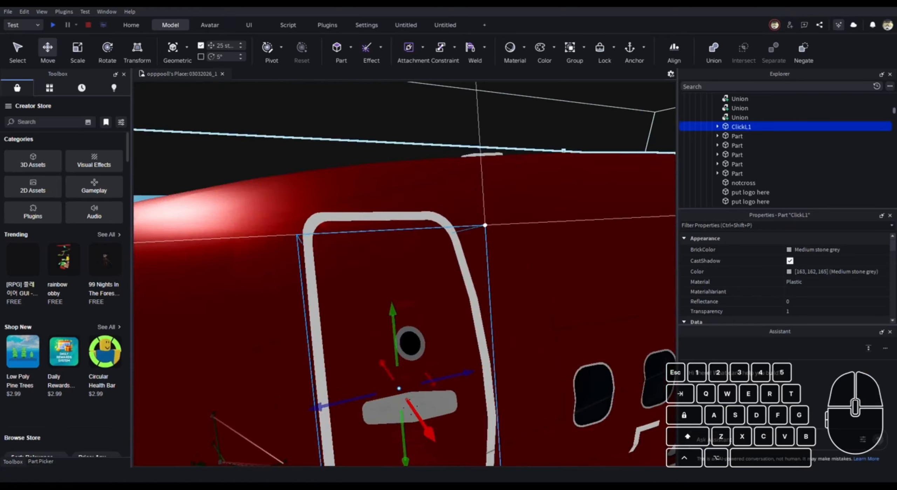
{"action": "left_click", "coordinate": [395, 281], "text": "alt"}
{"action": "left_click", "coordinate": [394, 281], "text": "alt"}
{"action": "right_click_drag", "start_coordinate": [395, 281], "coordinate": [505, 280], "text": "alt+shift"}
{"action": "key", "text": "shift+w"}
{"action": "left_click", "coordinate": [509, 245], "text": "alt+shift"}
{"action": "key", "text": "s"}
{"action": "key", "text": "ctrl+d"}
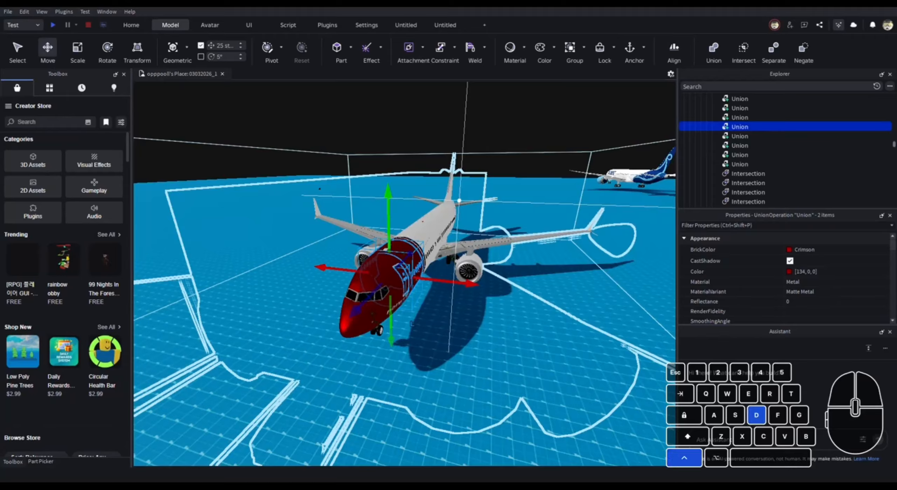
- Move the duplicated crimson fuselage unions out to the side of the 737 and deselect them
{"action": "key", "text": "d"}
{"action": "left_click_drag", "start_coordinate": [465, 283], "coordinate": [497, 242]}
{"action": "right_click_drag", "start_coordinate": [497, 242], "coordinate": [378, 256]}
{"action": "left_click", "coordinate": [463, 256]}
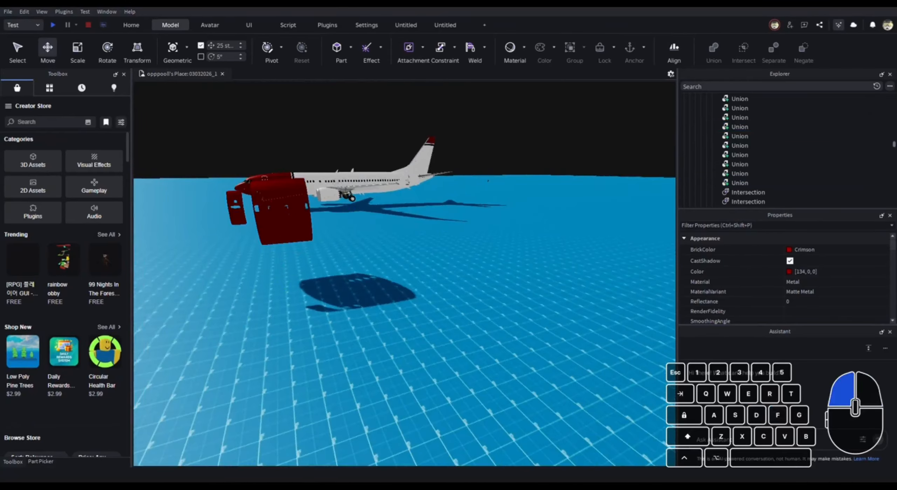
- Insert a new block part on the baseplate near the duplicated crimson pieces
{"action": "key", "text": "d"}
{"action": "left_click", "coordinate": [336, 49]}
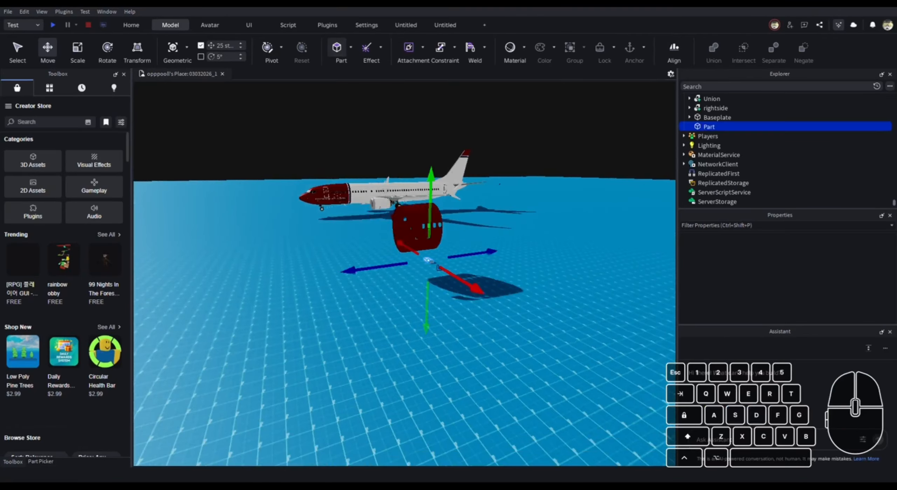
{"action": "key", "text": "f"}
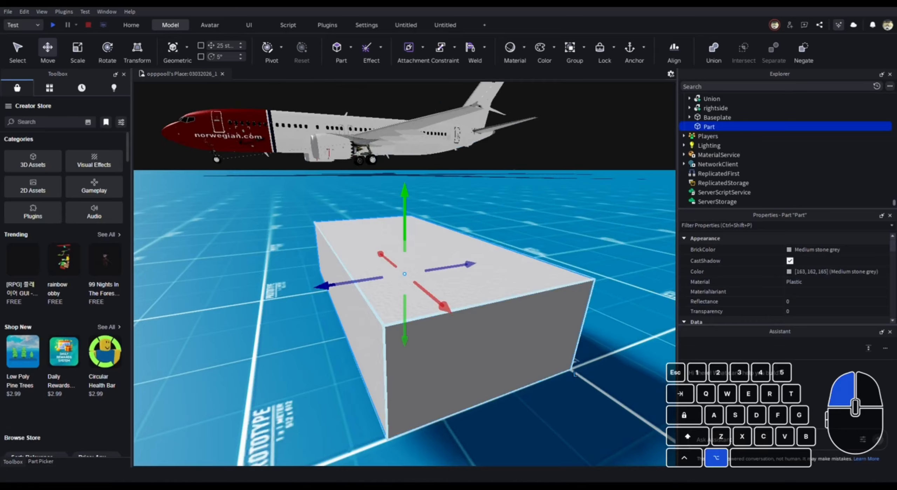
{"action": "key", "text": "s"}
{"action": "key", "text": "a"}
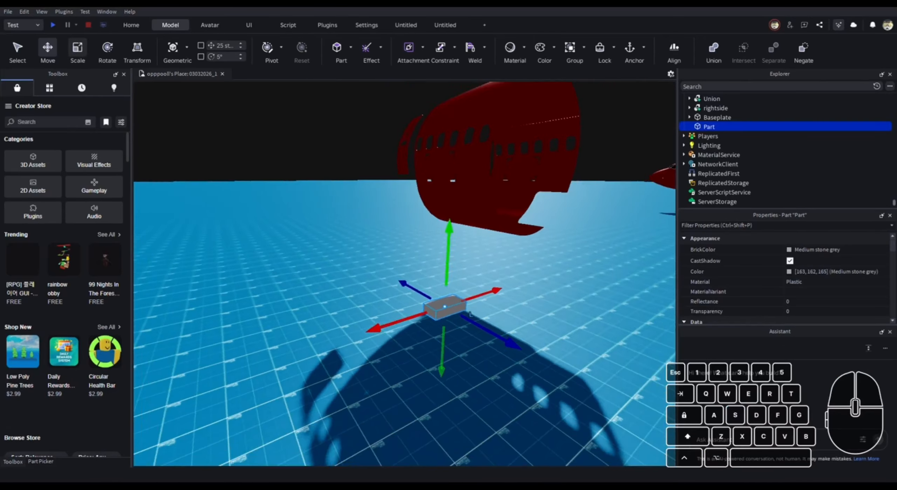
- Scale the new block part into a tall bar alongside the duplicated crimson fuselage pieces
{"action": "left_click_drag", "start_coordinate": [447, 283], "coordinate": [399, 281]}
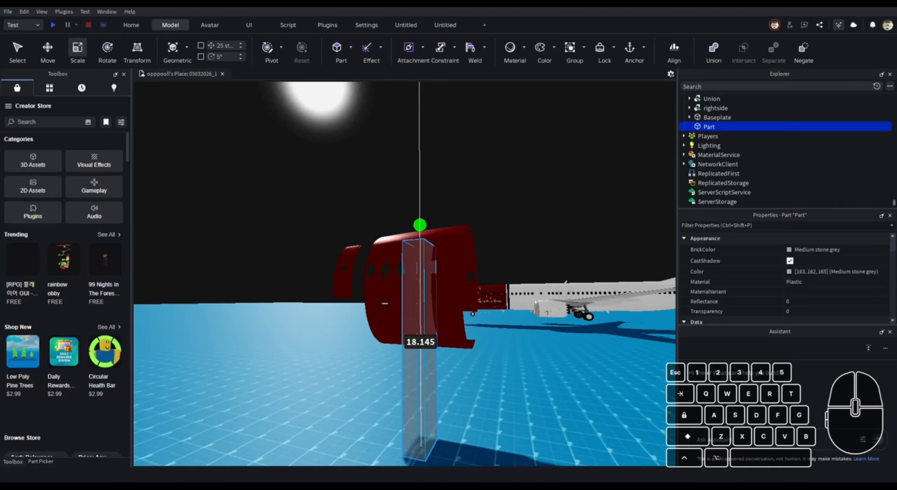
{"action": "right_click_drag", "start_coordinate": [420, 225], "coordinate": [420, 298]}
{"action": "left_click_drag", "start_coordinate": [425, 231], "coordinate": [425, 231]}
{"action": "key", "text": "s"}
{"action": "right_click_drag", "start_coordinate": [425, 231], "coordinate": [407, 245]}
{"action": "key", "text": "a"}
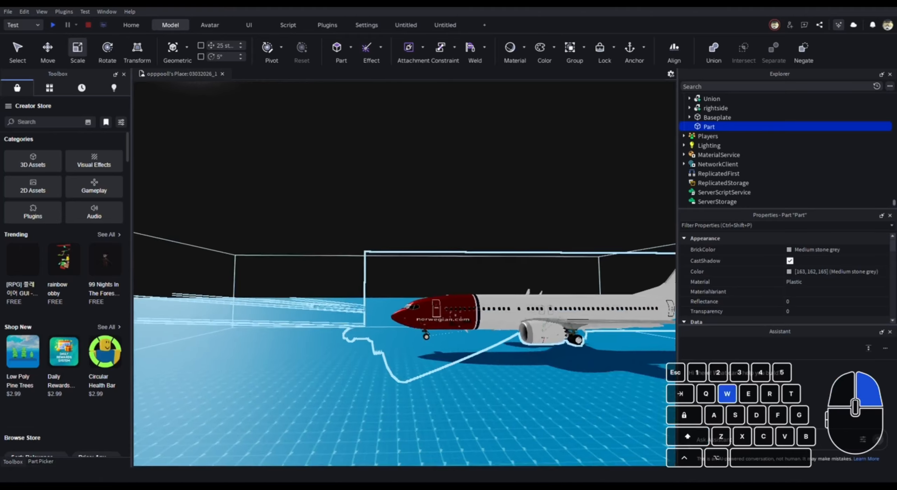
- Duplicate the crimson union around the 737's front door and move the copy 125 studs out to the other copied pieces
{"action": "left_click", "coordinate": [403, 316], "text": "alt"}
{"action": "left_click", "coordinate": [403, 316], "text": "alt"}
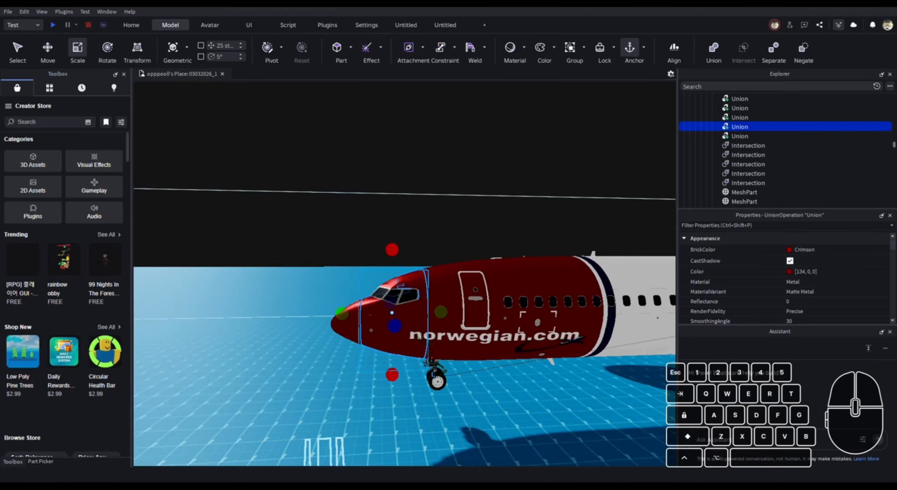
{"action": "left_click", "coordinate": [447, 309], "text": "alt"}
{"action": "left_click", "coordinate": [447, 309], "text": "alt"}
{"action": "left_click", "coordinate": [447, 308], "text": "alt"}
{"action": "key", "text": "s"}
{"action": "right_click_drag", "start_coordinate": [447, 309], "coordinate": [480, 378]}
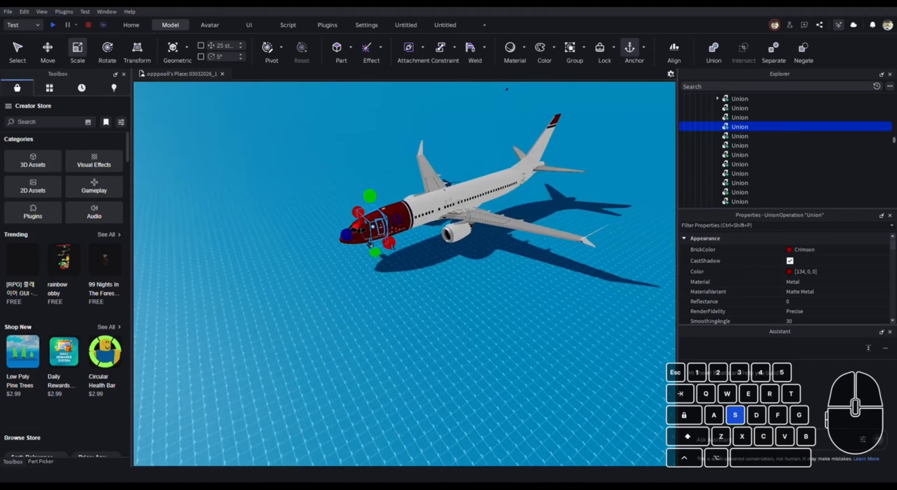
{"action": "key", "text": "s"}
{"action": "key", "text": "ctrl+2"}
{"action": "left_click_drag", "start_coordinate": [422, 280], "coordinate": [401, 246]}
{"action": "right_click_drag", "start_coordinate": [422, 280], "coordinate": [429, 298]}
{"action": "key", "text": "d"}
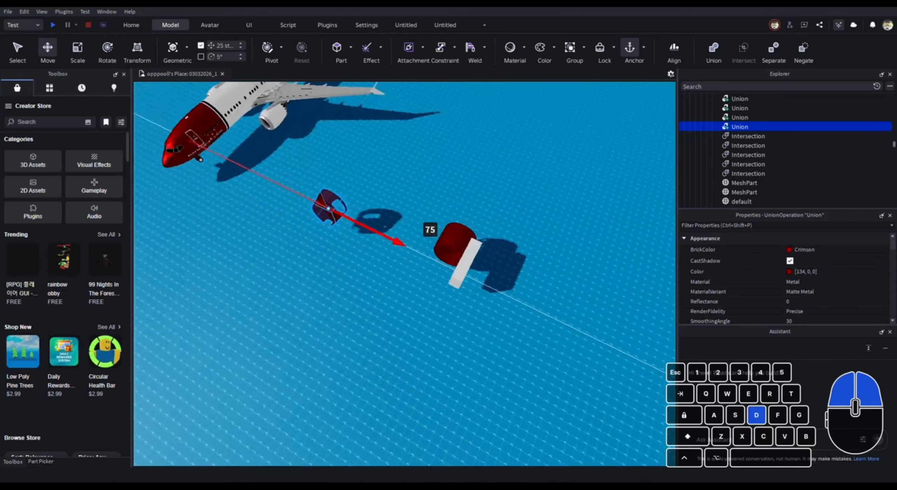
{"action": "left_click_drag", "start_coordinate": [401, 246], "coordinate": [471, 234]}
{"action": "right_click_drag", "start_coordinate": [429, 298], "coordinate": [434, 305]}
- Examine the scaled block and the assembled crimson fuselage copies from several angles
{"action": "key", "text": "f"}
{"action": "key", "text": "d"}
{"action": "key", "text": "s"}
{"action": "right_click_drag", "start_coordinate": [405, 274], "coordinate": [434, 277]}
{"action": "key", "text": "w"}
{"action": "key", "text": "d"}
{"action": "key", "text": "a"}
{"action": "key", "text": "s"}
{"action": "key", "text": "w"}
{"action": "key", "text": "a"}
{"action": "key", "text": "s"}
{"action": "key", "text": "d"}
{"action": "key", "text": "a"}
{"action": "key", "text": "w"}
{"action": "key", "text": "s"}
{"action": "key", "text": "s"}
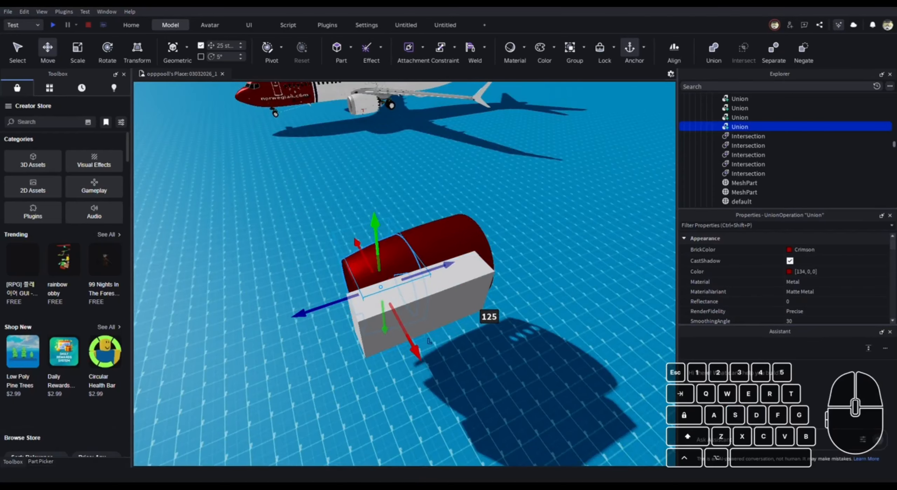
{"action": "key", "text": "w"}
{"action": "right_click_drag", "start_coordinate": [429, 341], "coordinate": [430, 341]}
{"action": "key", "text": "s"}
- Select the scaled block part and move it clear of the crimson fuselage copies
{"action": "left_click", "coordinate": [514, 320], "text": "alt"}
{"action": "left_click_drag", "start_coordinate": [479, 295], "coordinate": [360, 247]}
{"action": "right_click_drag", "start_coordinate": [474, 296], "coordinate": [360, 246]}
{"action": "left_click_drag", "start_coordinate": [361, 246], "coordinate": [361, 246]}
{"action": "right_click_drag", "start_coordinate": [360, 246], "coordinate": [361, 246]}
{"action": "key", "text": "w"}
{"action": "key", "text": "w"}
{"action": "key", "text": "s"}
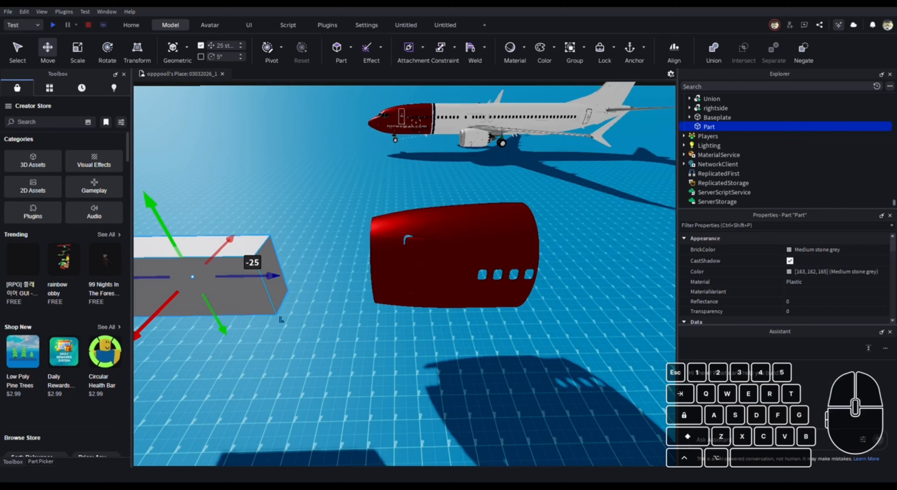
- Search the Creator Store for "estonia" and insert the "its estonia picture" item
{"action": "left_click", "coordinate": [19, 121]}
{"action": "type", "text": "estonia"}
{"action": "key", "text": "Return"}
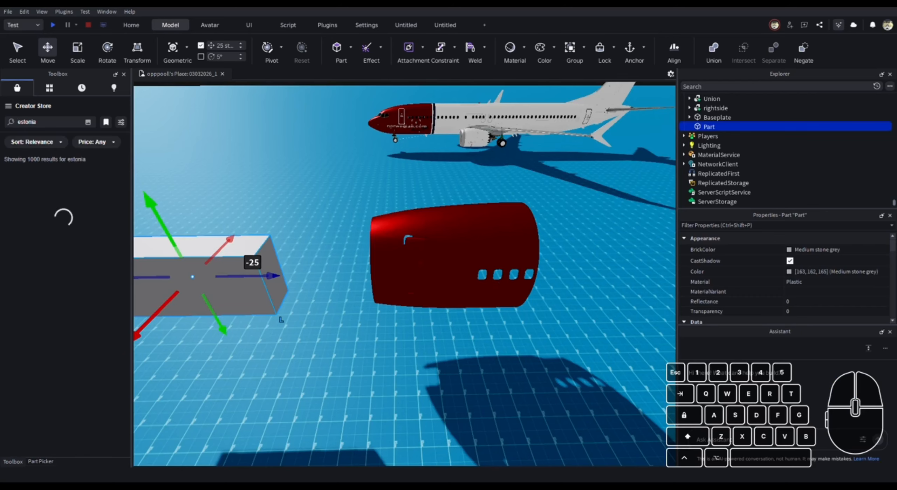
{"action": "scroll", "coordinate": [63, 158], "scroll_direction": "down", "scroll_amount": 1}
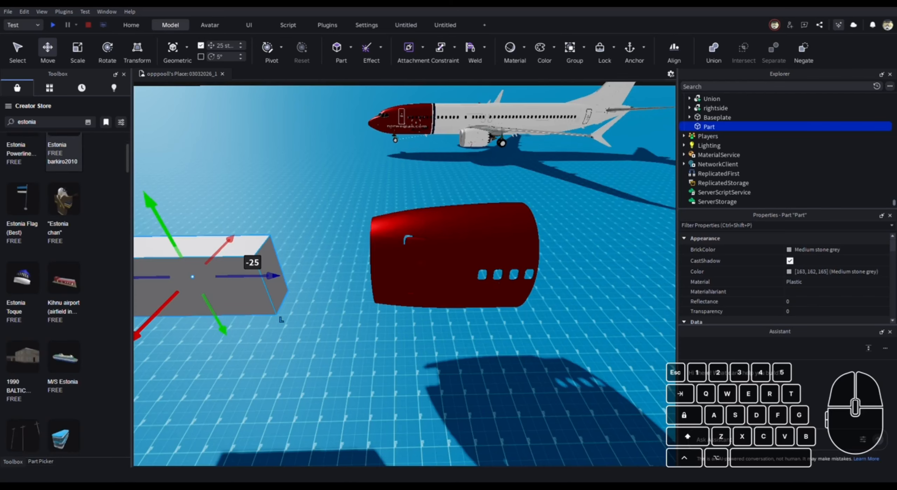
{"action": "scroll", "coordinate": [63, 263], "scroll_direction": "down", "scroll_amount": 5}
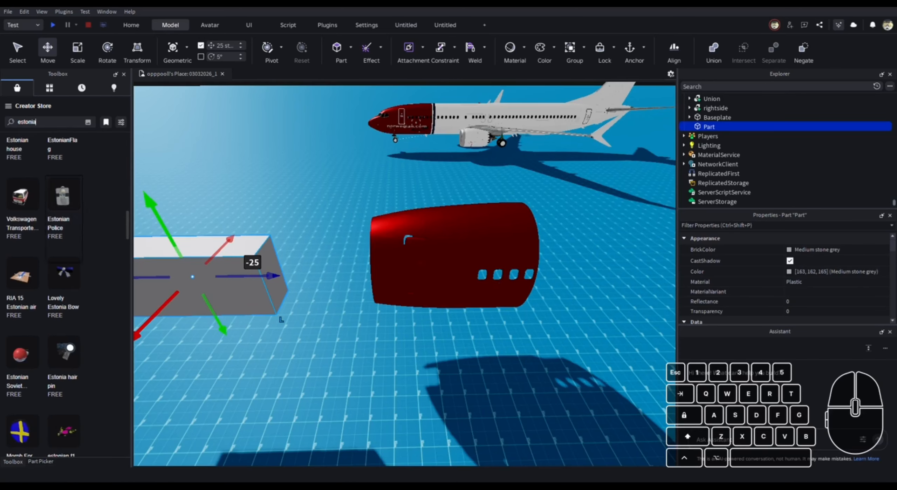
{"action": "scroll", "coordinate": [63, 263], "scroll_direction": "down", "scroll_amount": 5}
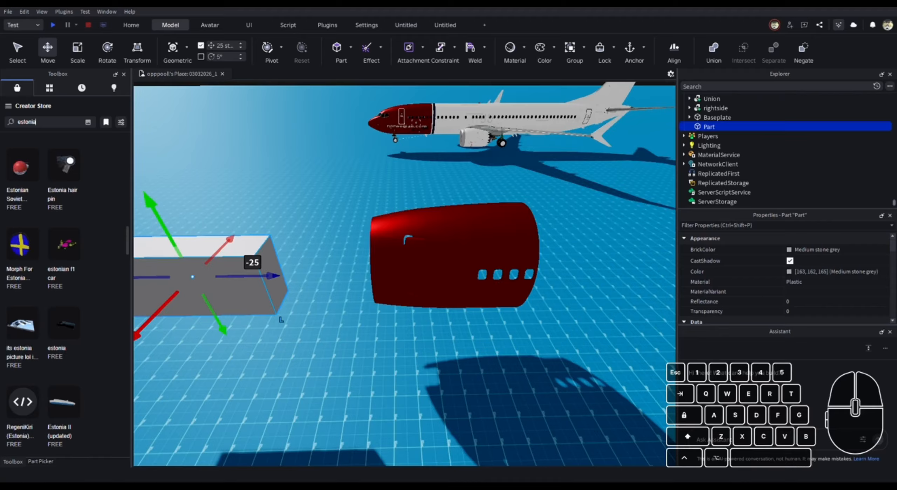
{"action": "left_click", "coordinate": [23, 324]}
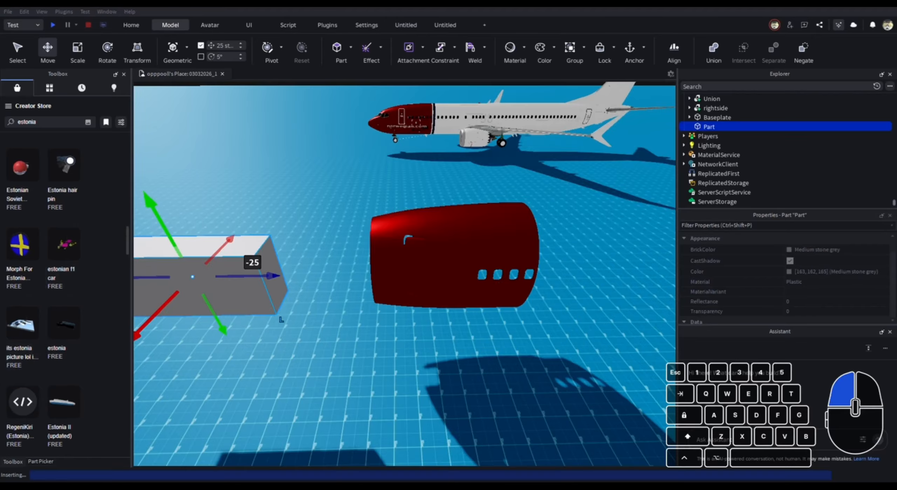
- Copy the Decal out of the inserted Estonia picture part and delete that part
{"action": "right_click_drag", "start_coordinate": [282, 319], "coordinate": [486, 451]}
{"action": "left_click", "coordinate": [716, 145]}
{"action": "key", "text": "ctrl+c"}
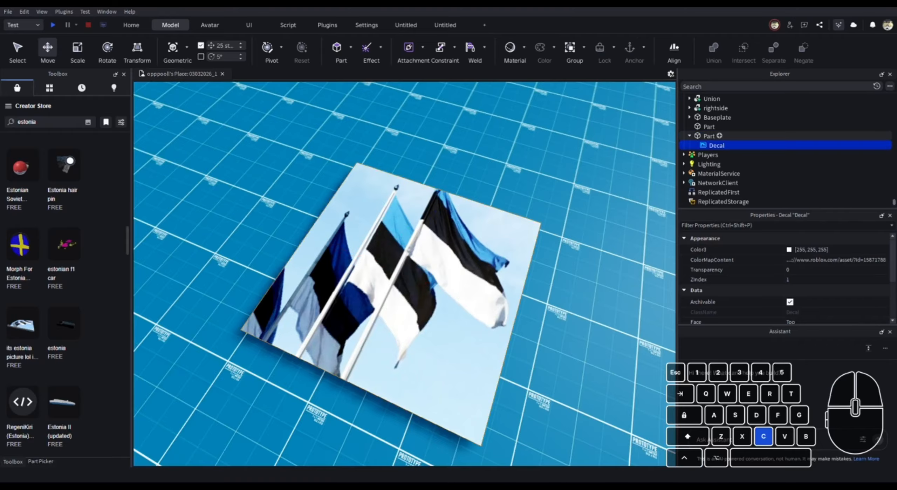
{"action": "left_click", "coordinate": [709, 136]}
{"action": "key", "text": "Delete"}
- Move the grey block 26.375 studs sideways so it overlaps the crimson fuselage copies
{"action": "right_click_drag", "start_coordinate": [404, 273], "coordinate": [399, 91]}
{"action": "key", "text": "s"}
{"action": "key", "text": "d"}
{"action": "key", "text": "s"}
{"action": "left_click", "coordinate": [417, 312]}
{"action": "right_click_drag", "start_coordinate": [417, 312], "coordinate": [430, 336]}
{"action": "key", "text": "d"}
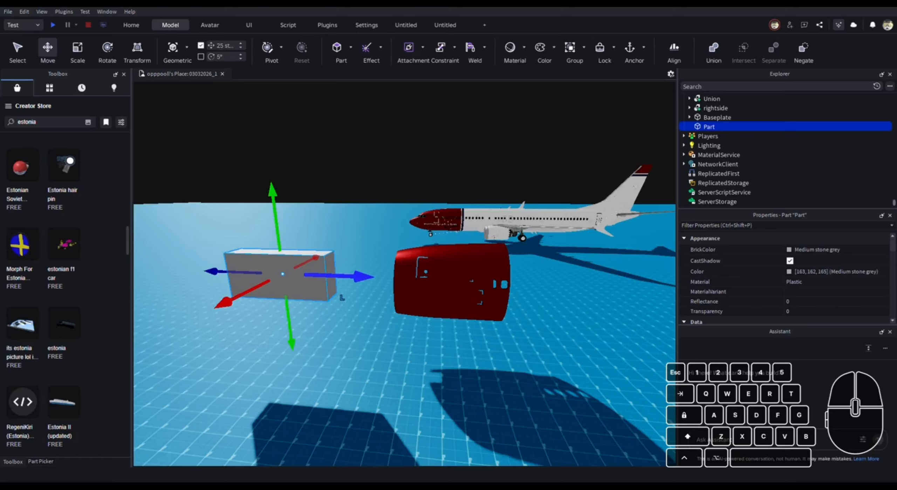
{"action": "left_click_drag", "start_coordinate": [345, 278], "coordinate": [385, 282]}
{"action": "key", "text": "d"}
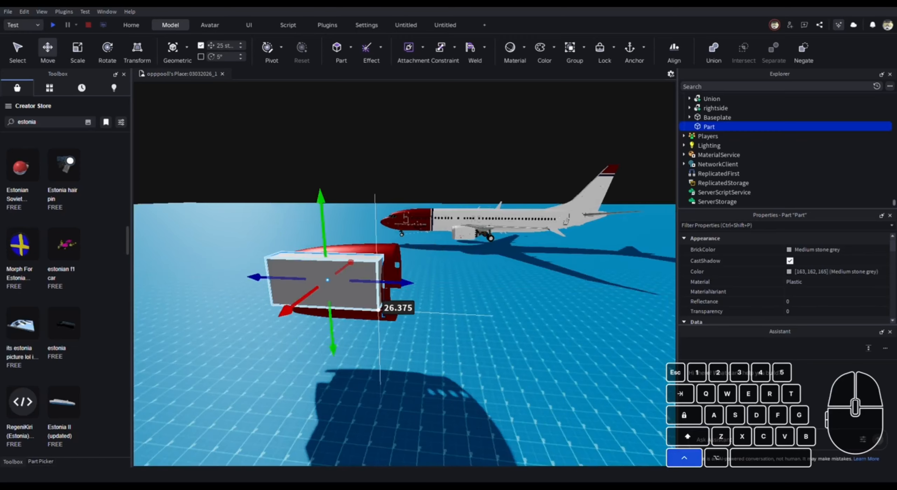
- Paste the copied flag decal into the grey block
{"action": "key", "text": "ctrl+shift+v"}
{"action": "key", "text": "w"}
{"action": "key", "text": "a"}
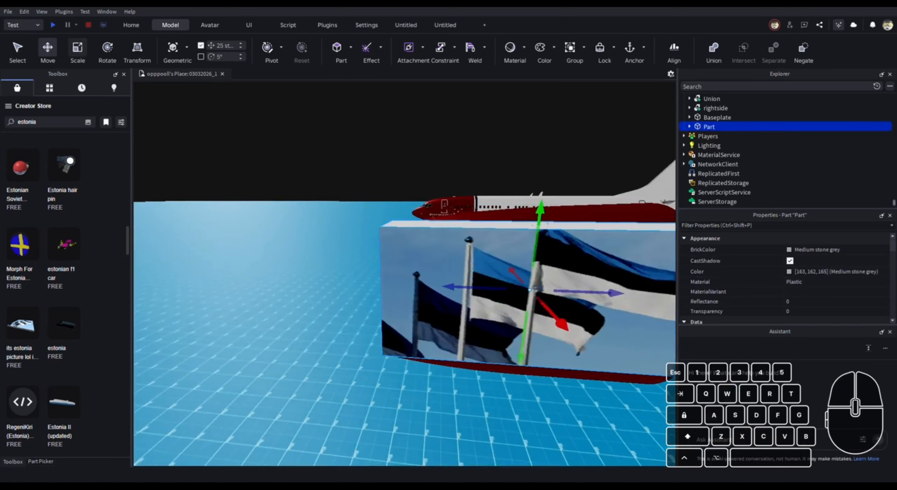
- Scale the flag block to about 18.35 studs wide and 12.787 studs long around the crimson fuselage copies
{"action": "left_click_drag", "start_coordinate": [396, 285], "coordinate": [385, 285], "text": "shift"}
{"action": "right_click_drag", "start_coordinate": [386, 285], "coordinate": [281, 287]}
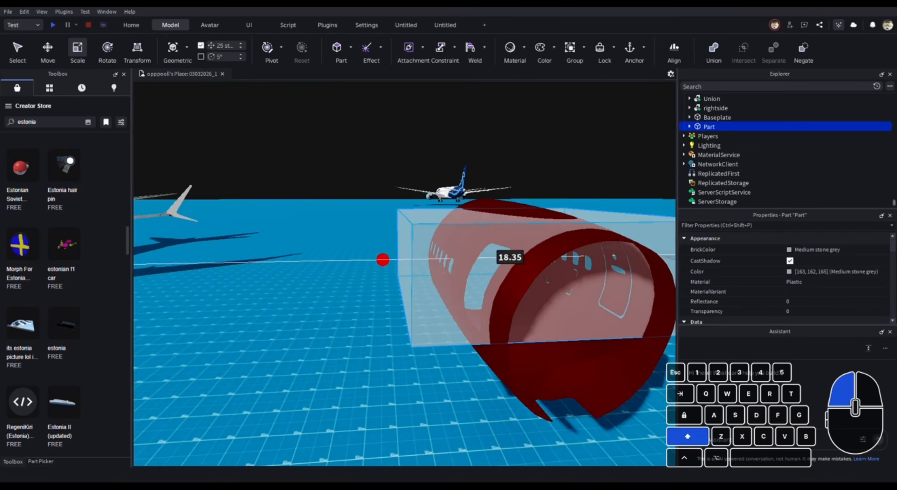
{"action": "left_click_drag", "start_coordinate": [384, 260], "coordinate": [383, 259], "text": "shift"}
{"action": "key", "text": "d"}
{"action": "right_click_drag", "start_coordinate": [383, 259], "coordinate": [628, 362]}
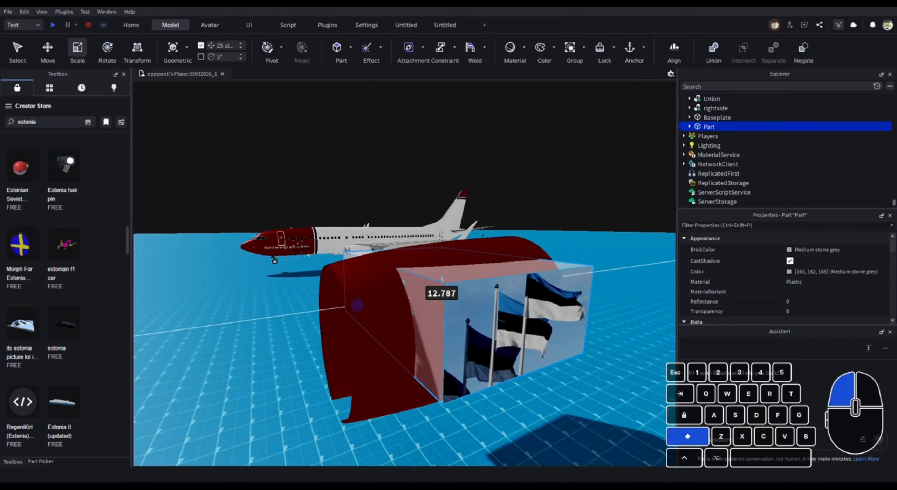
- Duplicate the flag block in place over the crimson fuselage copies
{"action": "right_click_drag", "start_coordinate": [463, 418], "coordinate": [298, 267]}
{"action": "right_click_drag", "start_coordinate": [362, 285], "coordinate": [456, 350]}
{"action": "key", "text": "s"}
{"action": "key", "text": "w"}
{"action": "right_click_drag", "start_coordinate": [376, 208], "coordinate": [350, 189]}
{"action": "right_click_drag", "start_coordinate": [401, 216], "coordinate": [362, 278]}
{"action": "key", "text": "s"}
{"action": "key", "text": "a"}
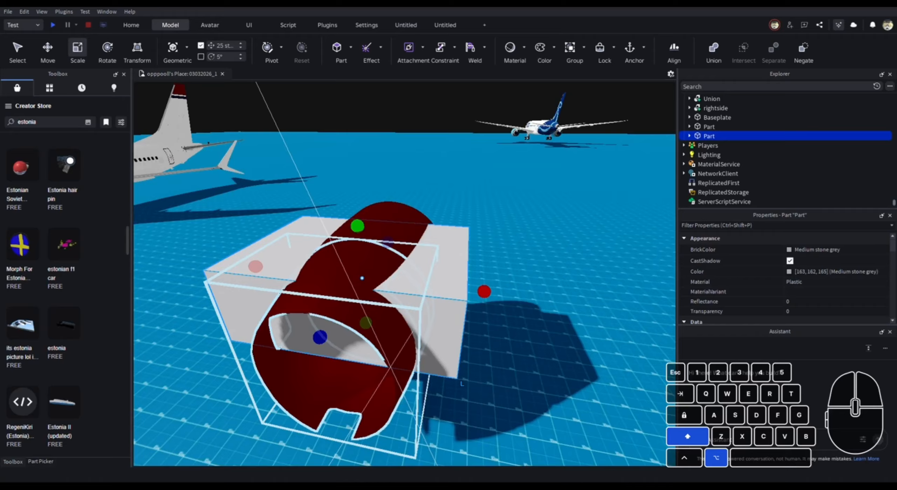
- Select a crimson union together with the flag block and examine how the two overlap
{"action": "left_click", "coordinate": [331, 389], "text": "alt+shift"}
{"action": "key", "text": "d"}
{"action": "key", "text": "a"}
{"action": "key", "text": "s"}
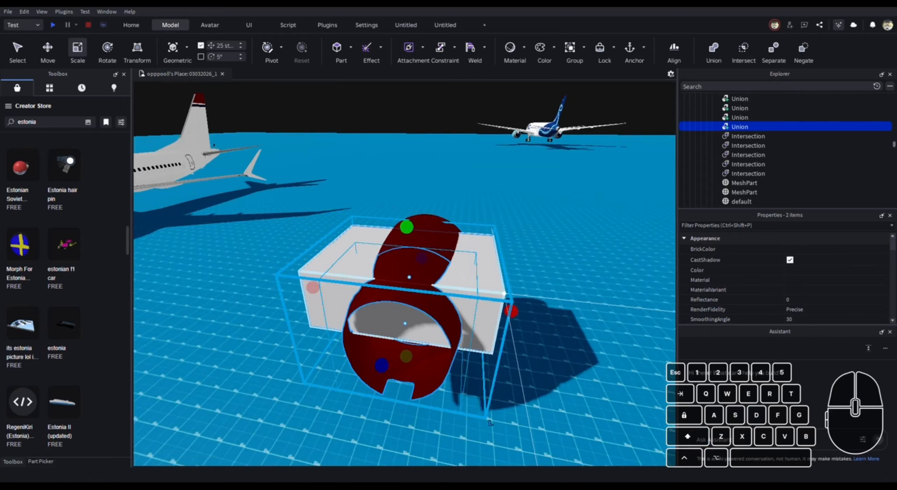
{"action": "key", "text": "d"}
{"action": "right_click_drag", "start_coordinate": [484, 291], "coordinate": [407, 291]}
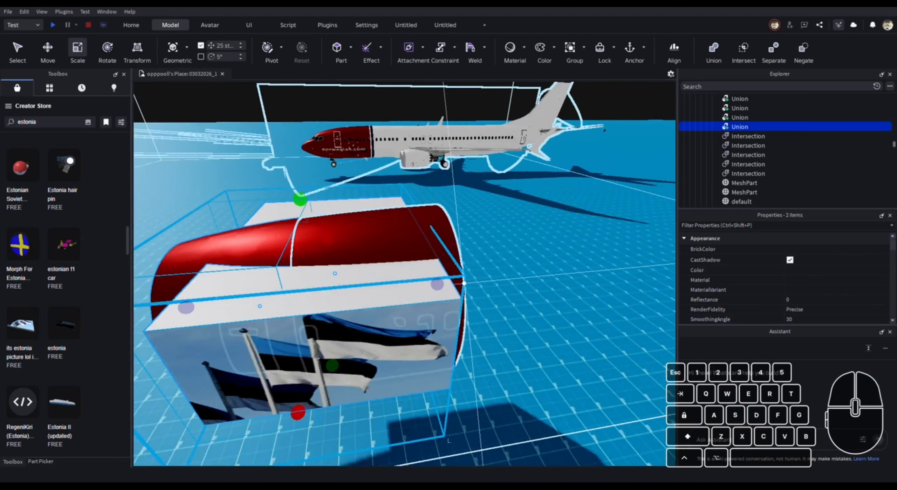
{"action": "key", "text": "s"}
{"action": "right_click_drag", "start_coordinate": [477, 287], "coordinate": [439, 305]}
{"action": "left_click", "coordinate": [477, 287]}
- Try to intersect the flag block with a crimson fuselage union, and undo the intersection
{"action": "left_click", "coordinate": [407, 233], "text": "alt"}
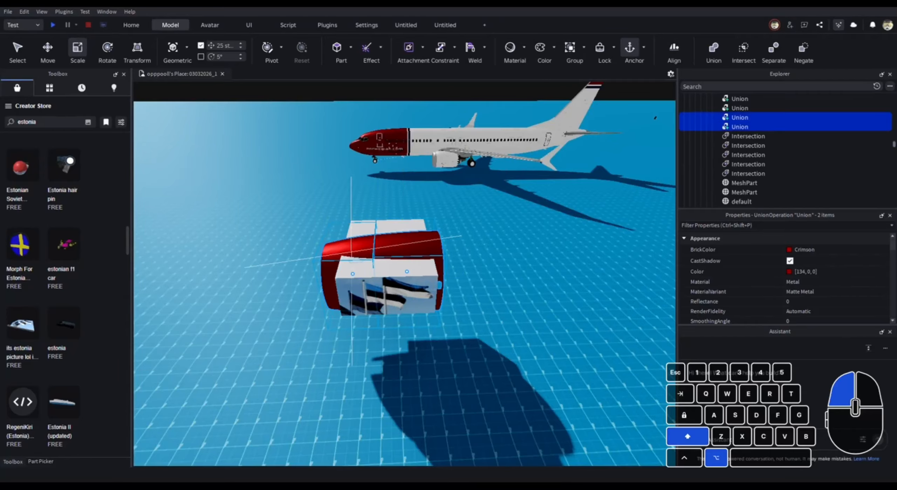
{"action": "scroll", "coordinate": [444, 331], "scroll_direction": "up", "scroll_amount": 3}
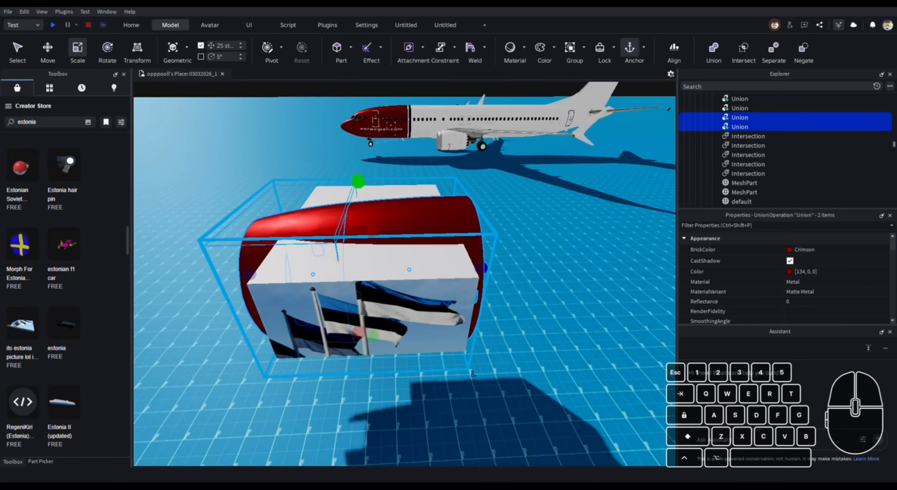
{"action": "key", "text": "s"}
{"action": "right_click_drag", "start_coordinate": [407, 291], "coordinate": [385, 291]}
{"action": "key", "text": "w"}
{"action": "key", "text": "s"}
{"action": "key", "text": "ctrl+shift+i"}
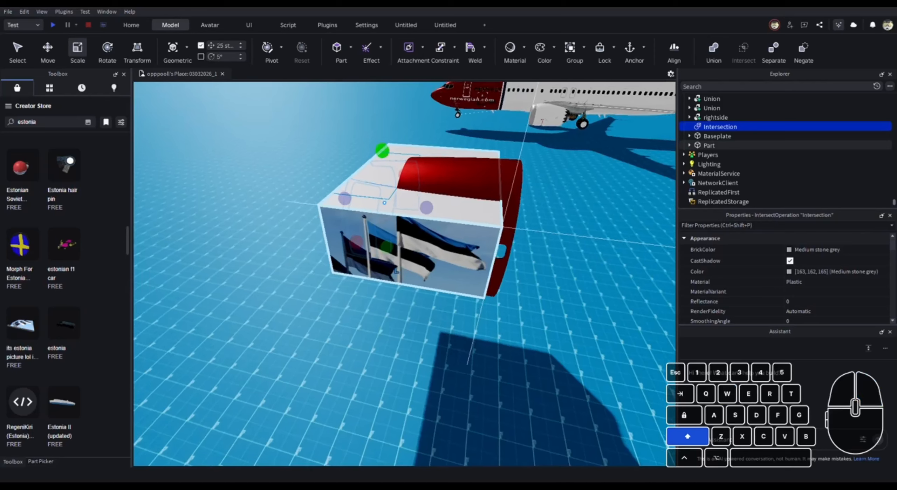
{"action": "key", "text": "ctrl+z"}
- Select the two crimson unions around the flag block and examine their overlap with it from several angles
{"action": "left_click", "coordinate": [561, 267]}
{"action": "left_click", "coordinate": [466, 175], "text": "alt"}
{"action": "left_click", "coordinate": [354, 172], "text": "alt+shift"}
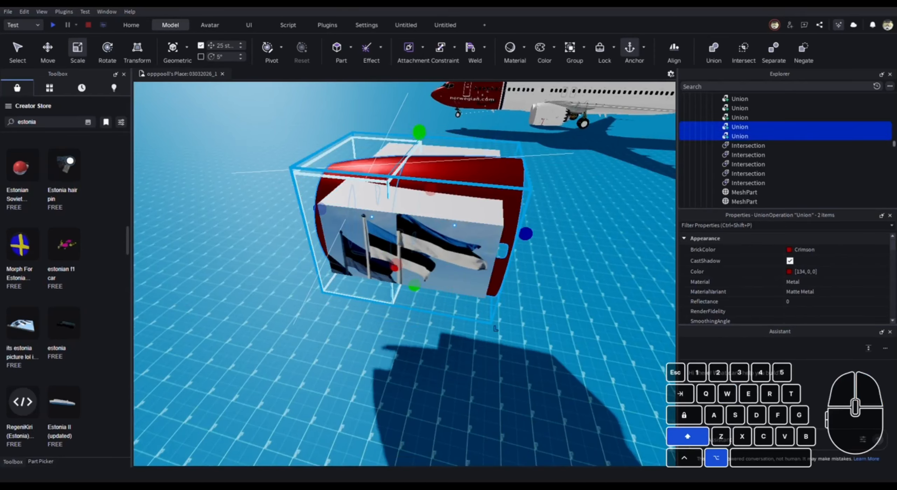
{"action": "key", "text": "s"}
{"action": "key", "text": "w"}
{"action": "right_click_drag", "start_coordinate": [449, 196], "coordinate": [492, 163]}
{"action": "key", "text": "a"}
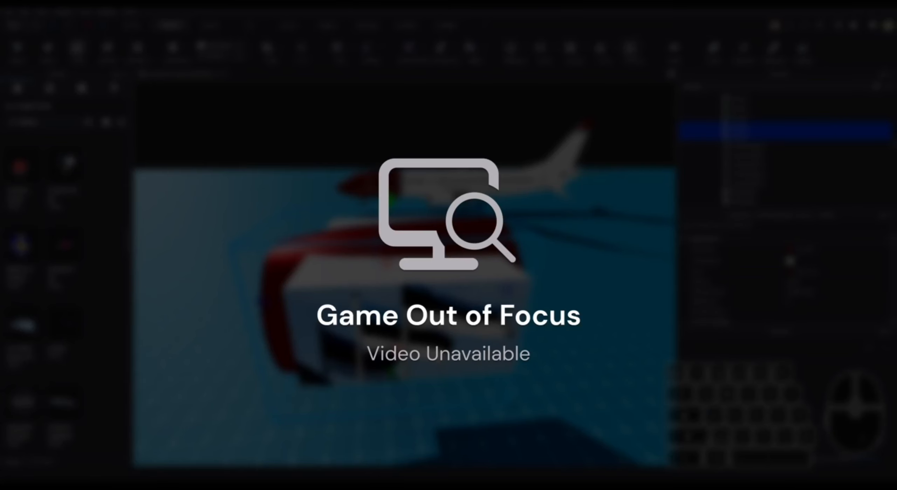
{"action": "right_click_drag", "start_coordinate": [405, 273], "coordinate": [491, 273]}
{"action": "key", "text": "a"}
{"action": "key", "text": "shift+s"}
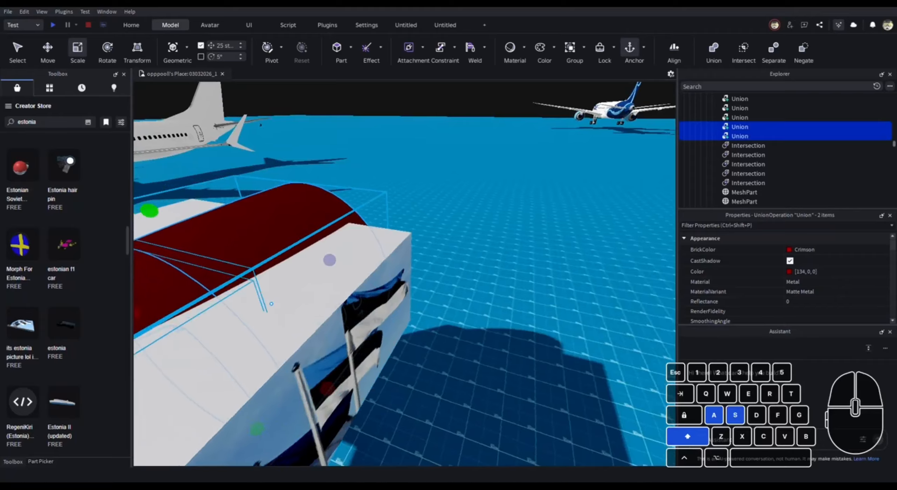
{"action": "key", "text": "w"}
{"action": "right_click_drag", "start_coordinate": [405, 273], "coordinate": [329, 259]}
{"action": "key", "text": "s"}
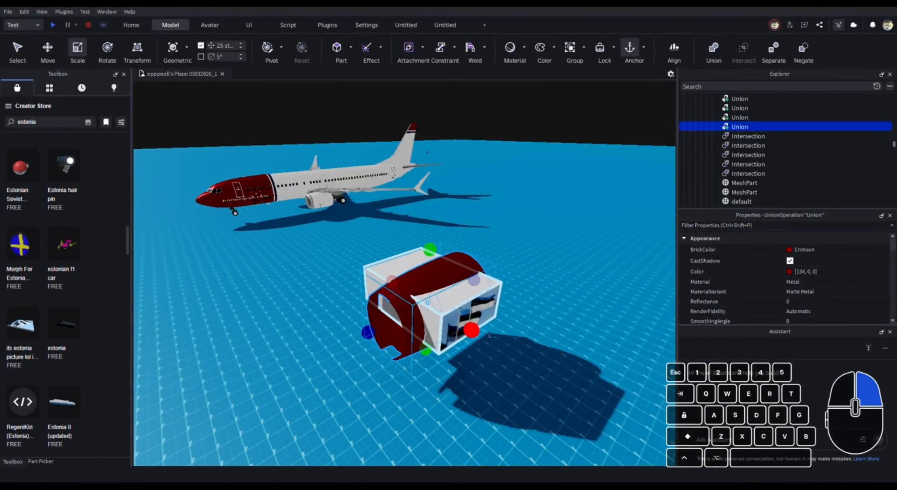
- Select the flag block with one crimson union, examine the overlap and clear the selection
{"action": "key", "text": "w"}
{"action": "key", "text": "ctrl+shift+u"}
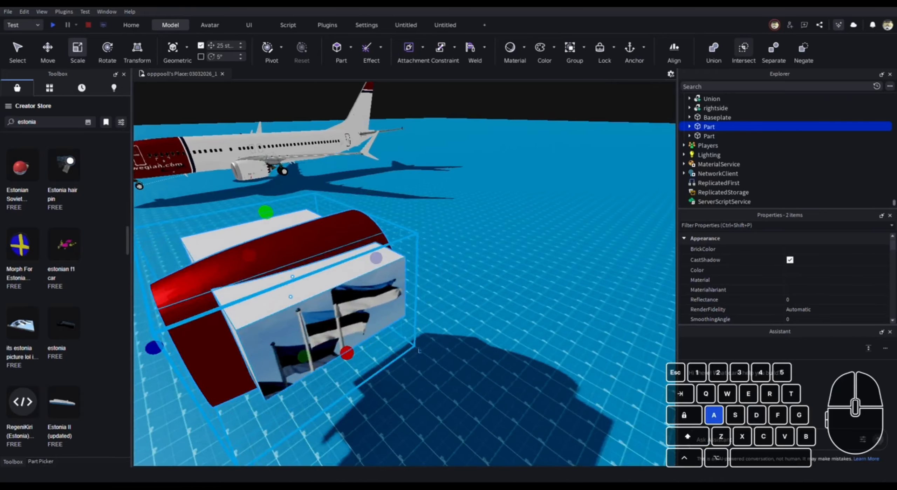
{"action": "right_click_drag", "start_coordinate": [405, 274], "coordinate": [372, 291]}
{"action": "key", "text": "w"}
{"action": "key", "text": "shift+w"}
{"action": "key", "text": "shift+a"}
{"action": "key", "text": "shift+w"}
{"action": "key", "text": "shift+s"}
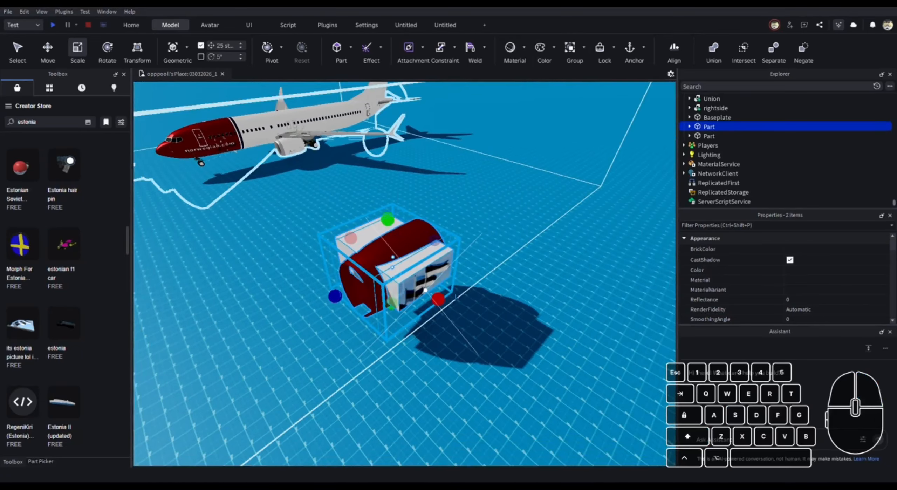
{"action": "key", "text": "Escape"}
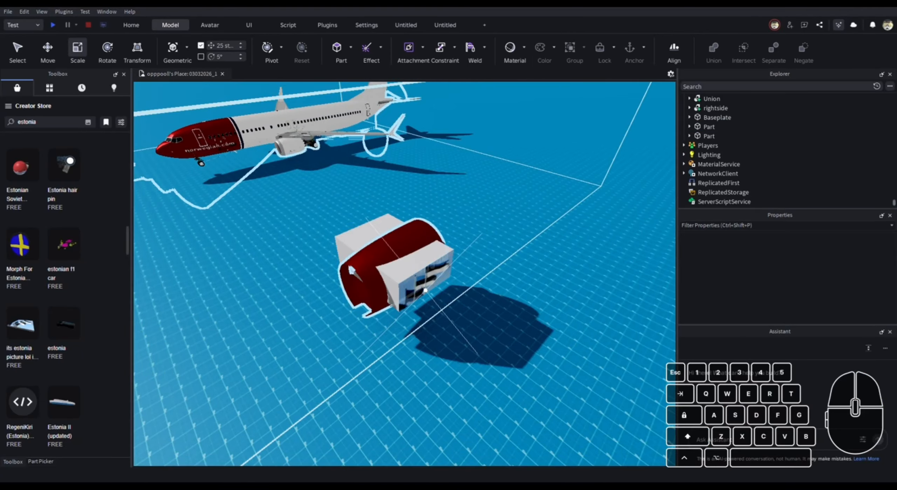
- Select the front crimson union from the open end of the fuselage copies
{"action": "right_click_drag", "start_coordinate": [426, 290], "coordinate": [426, 308]}
{"action": "key", "text": "w"}
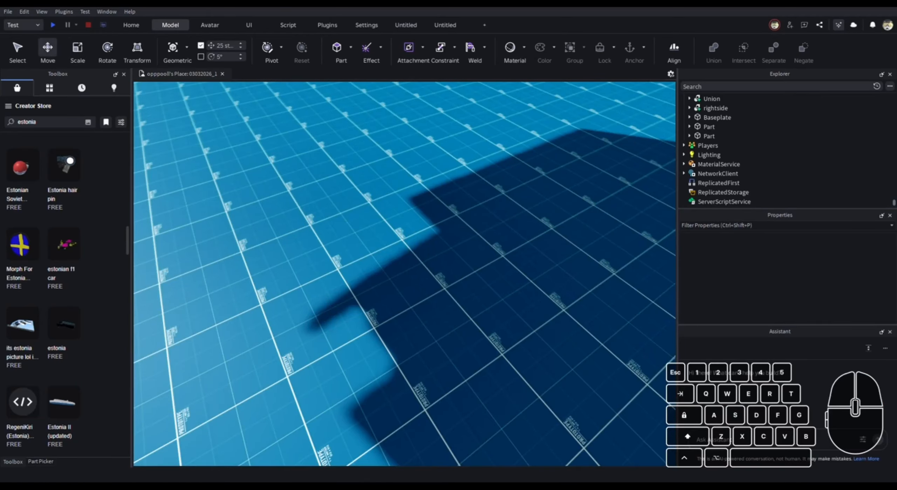
{"action": "key", "text": "s"}
{"action": "right_click_drag", "start_coordinate": [425, 309], "coordinate": [303, 244]}
{"action": "key", "text": "w"}
{"action": "left_click", "coordinate": [408, 235], "text": "alt"}
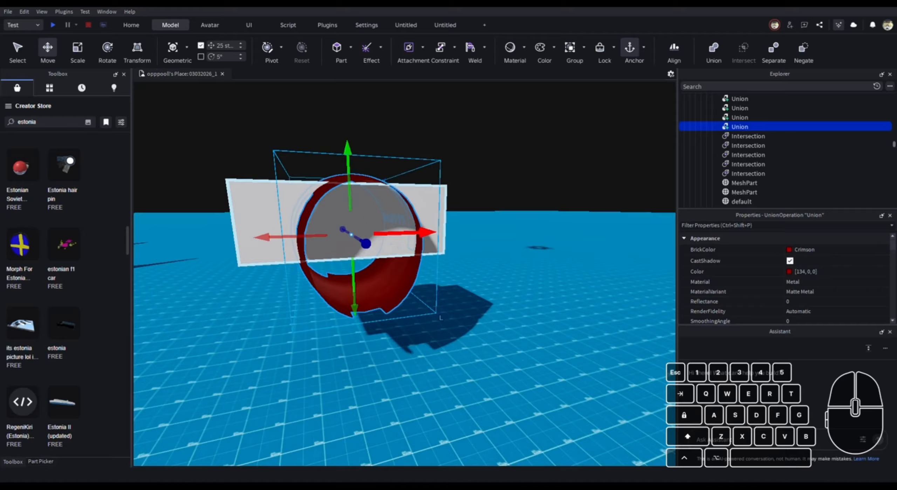
- Examine the window and door cutouts from inside the selected crimson union
{"action": "key", "text": "w"}
{"action": "right_click_drag", "start_coordinate": [368, 234], "coordinate": [259, 235]}
{"action": "key", "text": "shift+d"}
{"action": "key", "text": "shift+s"}
{"action": "key", "text": "ctrl+z"}
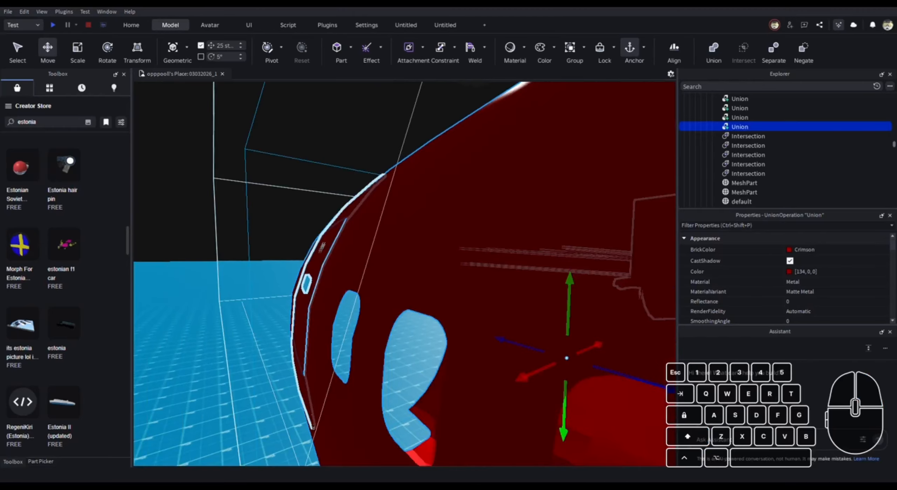
{"action": "key", "text": "s"}
{"action": "right_click_drag", "start_coordinate": [322, 247], "coordinate": [407, 267]}
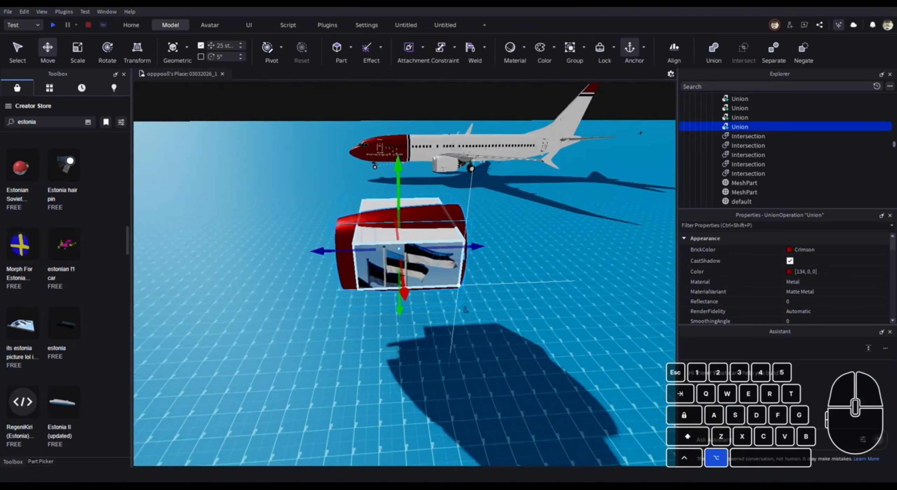
- Select the flag block overlapping the crimson fuselage copies
{"action": "left_click", "coordinate": [409, 266], "text": "alt+shift"}
{"action": "key", "text": "w"}
{"action": "left_click", "coordinate": [448, 275]}
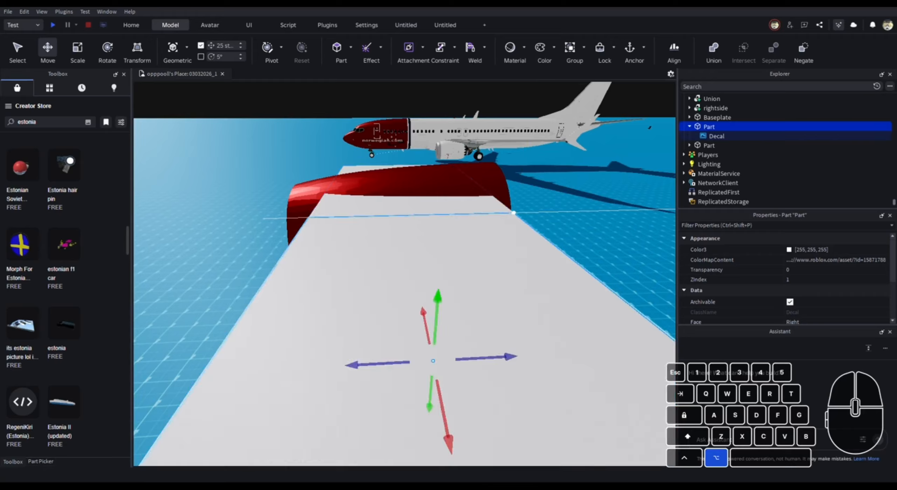
- Examine the front door panel and its cutouts inside the crimson fuselage copies
{"action": "left_click", "coordinate": [442, 181], "text": "alt"}
{"action": "scroll", "coordinate": [441, 181], "scroll_direction": "down", "scroll_amount": 5}
{"action": "right_click_drag", "start_coordinate": [442, 197], "coordinate": [441, 167]}
{"action": "left_click", "coordinate": [491, 266]}
{"action": "key", "text": "w"}
{"action": "right_click_drag", "start_coordinate": [491, 266], "coordinate": [480, 225]}
{"action": "key", "text": "shift+a"}
{"action": "key", "text": "shift+d"}
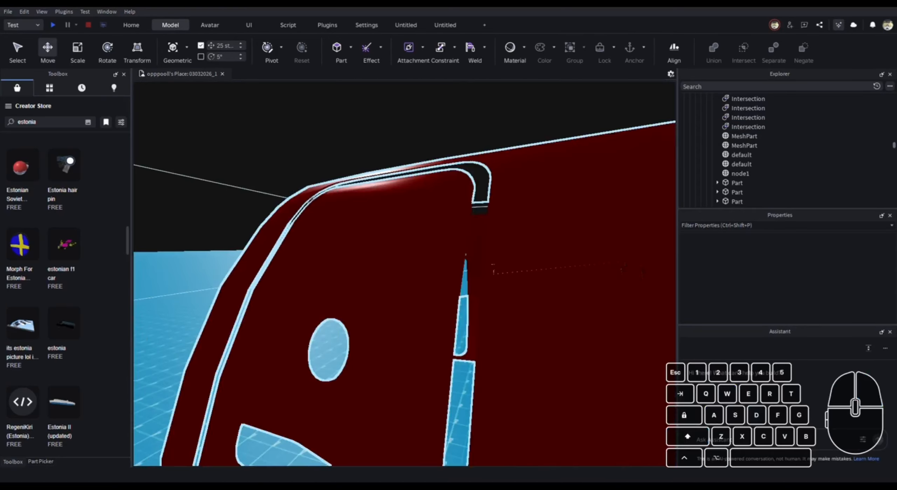
{"action": "left_click", "coordinate": [492, 266]}
{"action": "right_click_drag", "start_coordinate": [492, 266], "coordinate": [456, 403]}
- Undo the last three changes and clear the selection
{"action": "key", "text": "ctrl+z"}
{"action": "key", "text": "ctrl+z"}
{"action": "key", "text": "ctrl+z"}
{"action": "left_click", "coordinate": [387, 312]}
{"action": "key", "text": "shift+w"}
{"action": "key", "text": "s"}
{"action": "left_click", "coordinate": [387, 313]}
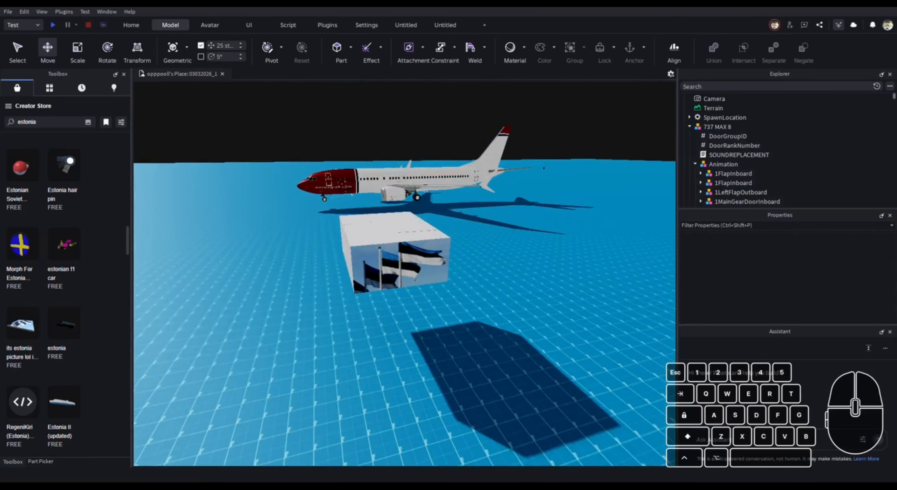
- Select the flag block for scaling with the snap increment set to 0.025 studs
{"action": "key", "text": "w"}
{"action": "left_click", "coordinate": [396, 263]}
{"action": "key", "text": "shift+w"}
{"action": "key", "text": "shift+a"}
{"action": "left_click", "coordinate": [77, 52]}
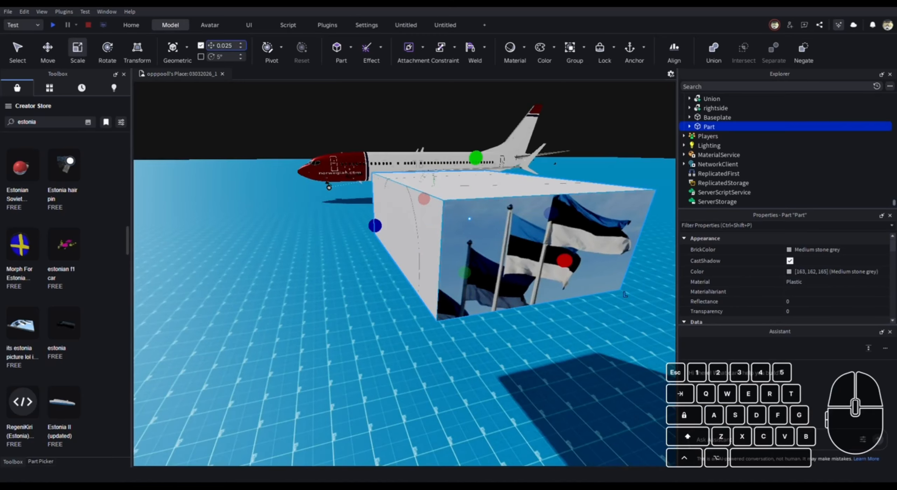
- Scale the flag block from its door end to a length of 13.433 studs
{"action": "key", "text": "shift+w"}
{"action": "mouse_move", "coordinate": [375, 180]}
{"action": "right_mouse_down", "text": "shift"}
{"action": "mouse_move", "coordinate": [364, 123]}
{"action": "mouse_move", "coordinate": [375, 180]}
{"action": "right_mouse_up", "text": "shift"}
{"action": "key", "text": "s"}
{"action": "key", "text": "w"}
{"action": "left_click_drag", "start_coordinate": [356, 236], "coordinate": [343, 218]}
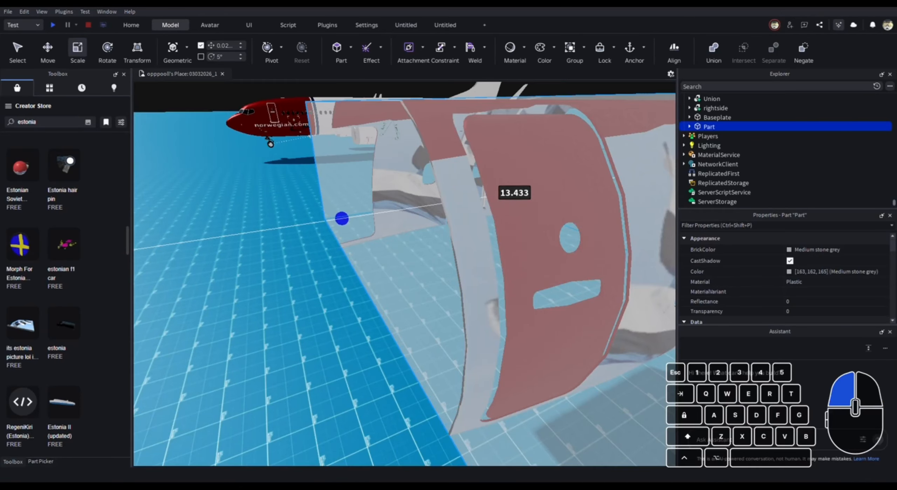
{"action": "left_click_drag", "start_coordinate": [343, 218], "coordinate": [343, 218]}
{"action": "key", "text": "s"}
{"action": "right_click_drag", "start_coordinate": [343, 218], "coordinate": [309, 217]}
{"action": "key", "text": "w"}
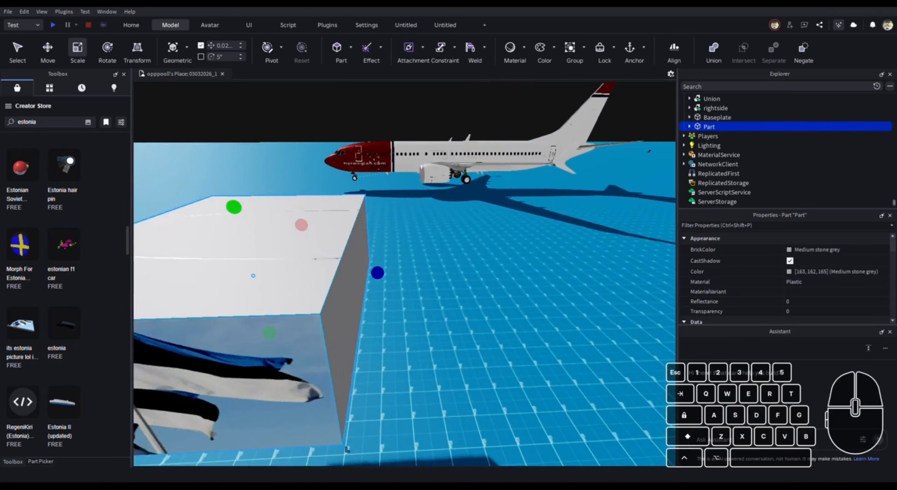
- Check and fine-adjust both end faces of the flag block against the enclosed fuselage pieces
{"action": "key", "text": "shift+w"}
{"action": "left_click_drag", "start_coordinate": [299, 250], "coordinate": [300, 251]}
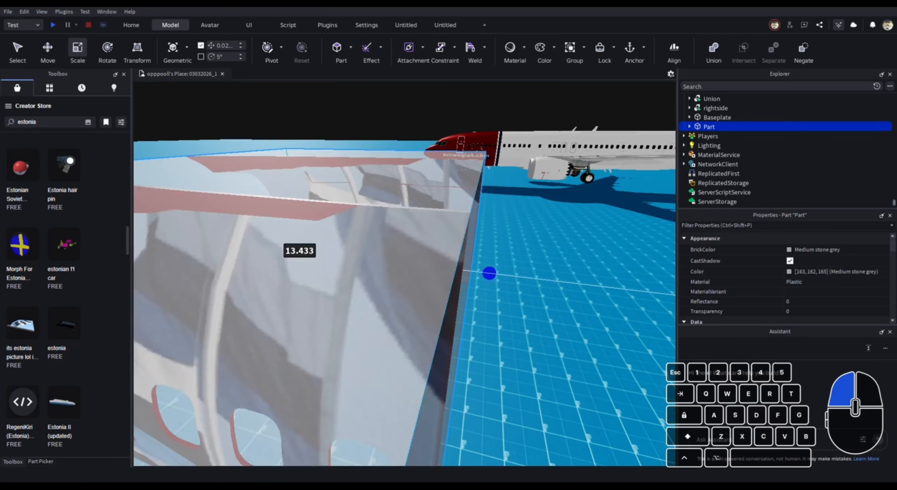
{"action": "left_click_drag", "start_coordinate": [490, 274], "coordinate": [489, 273]}
{"action": "key", "text": "shift+a"}
{"action": "right_click_drag", "start_coordinate": [489, 273], "coordinate": [568, 267]}
{"action": "key", "text": "shift+w"}
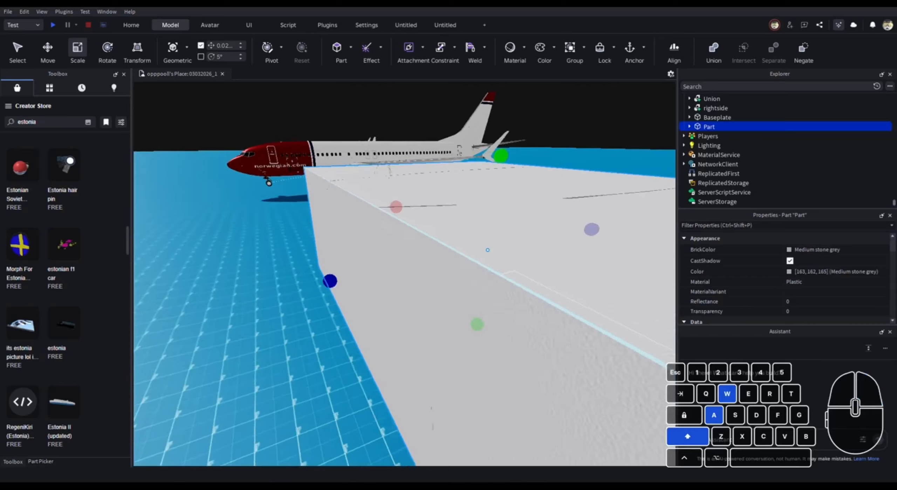
{"action": "left_click_drag", "start_coordinate": [524, 244], "coordinate": [524, 245]}
{"action": "left_click_drag", "start_coordinate": [342, 282], "coordinate": [342, 282], "text": "shift"}
- Fine-tune the size of the flag block around the enclosed door and window pieces
{"action": "mouse_move", "coordinate": [342, 282]}
{"action": "right_mouse_down"}
{"action": "mouse_move", "coordinate": [377, 281]}
{"action": "mouse_move", "coordinate": [315, 280]}
{"action": "mouse_move", "coordinate": [350, 280]}
{"action": "right_mouse_up"}
{"action": "key", "text": "shift+s"}
{"action": "key", "text": "shift+w"}
{"action": "key", "text": "shift+d"}
{"action": "left_click_drag", "start_coordinate": [452, 386], "coordinate": [462, 289]}
{"action": "key", "text": "shift+w"}
{"action": "right_click_drag", "start_coordinate": [462, 289], "coordinate": [492, 248]}
{"action": "key", "text": "shift+a"}
{"action": "left_click_drag", "start_coordinate": [492, 247], "coordinate": [493, 247]}
{"action": "key", "text": "shift+w"}
{"action": "right_click_drag", "start_coordinate": [493, 247], "coordinate": [493, 273]}
{"action": "key", "text": "shift+s"}
{"action": "key", "text": "shift+w"}
- Negate the scaled flag block and union it with the crimson fuselage piece to cut that piece
{"action": "left_click", "coordinate": [804, 49]}
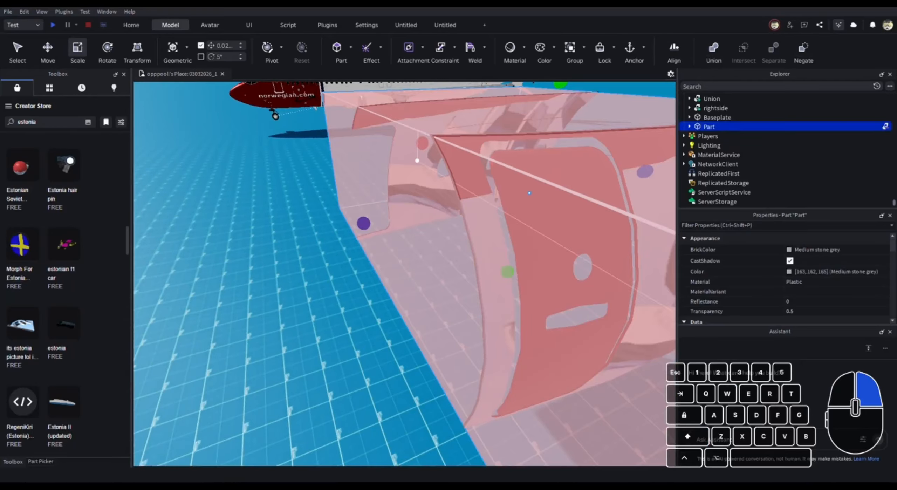
{"action": "right_click_drag", "start_coordinate": [275, 112], "coordinate": [280, 116]}
{"action": "key", "text": "ctrl+d"}
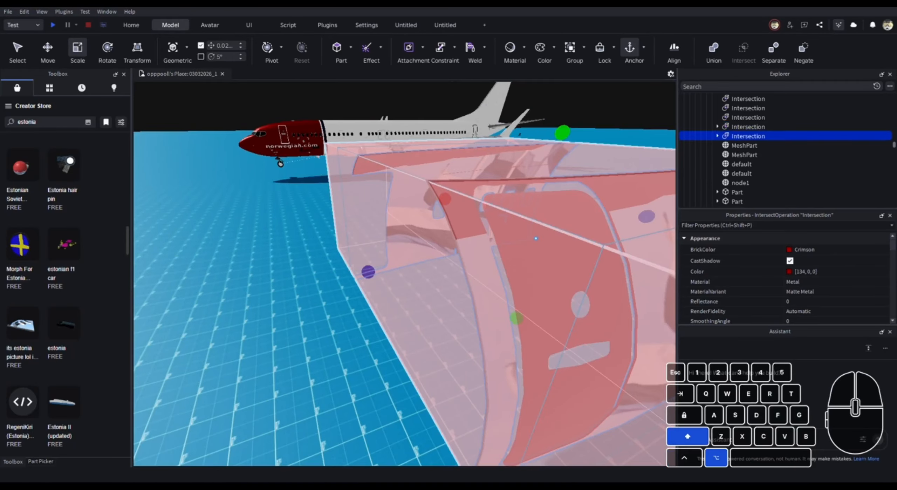
{"action": "left_click", "coordinate": [398, 305], "text": "alt+shift"}
{"action": "key", "text": "s"}
{"action": "key", "text": "d"}
{"action": "key", "text": "a"}
{"action": "left_click", "coordinate": [714, 52]}
- Set the transparency of the cut crimson fuselage union to 1
{"action": "key", "text": "w"}
{"action": "right_click_drag", "start_coordinate": [506, 309], "coordinate": [641, 385]}
{"action": "right_click_drag", "start_coordinate": [347, 260], "coordinate": [371, 224]}
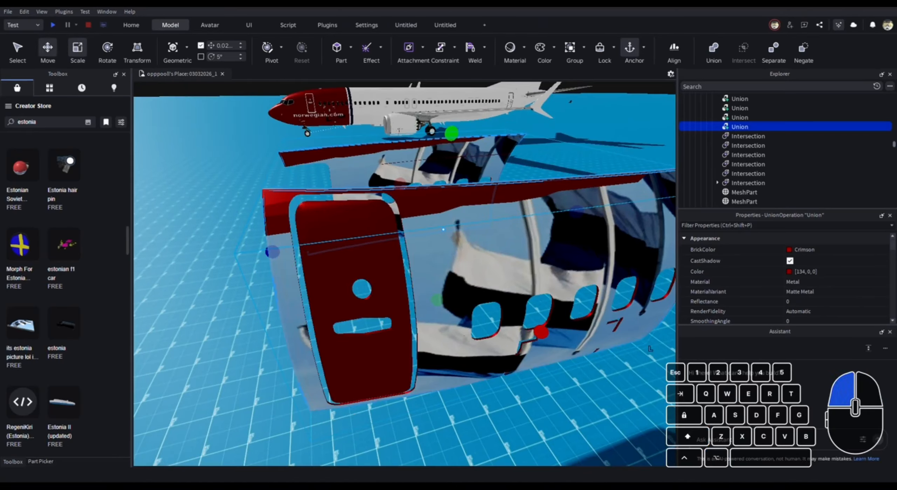
{"action": "scroll", "coordinate": [785, 277], "scroll_direction": "down", "scroll_amount": 3}
{"action": "left_click", "coordinate": [798, 301]}
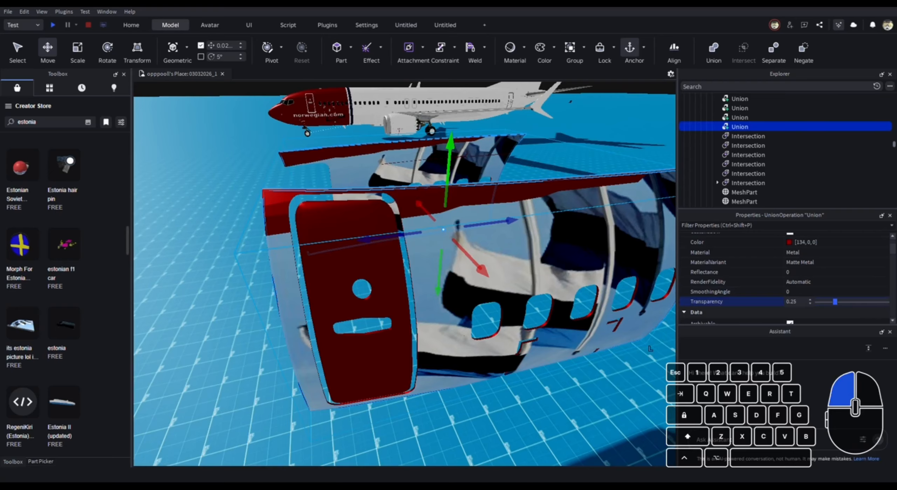
{"action": "right_click_drag", "start_coordinate": [404, 274], "coordinate": [462, 315]}
{"action": "scroll", "coordinate": [404, 274], "scroll_direction": "down", "scroll_amount": 4}
{"action": "scroll", "coordinate": [405, 273], "scroll_direction": "up", "scroll_amount": 2}
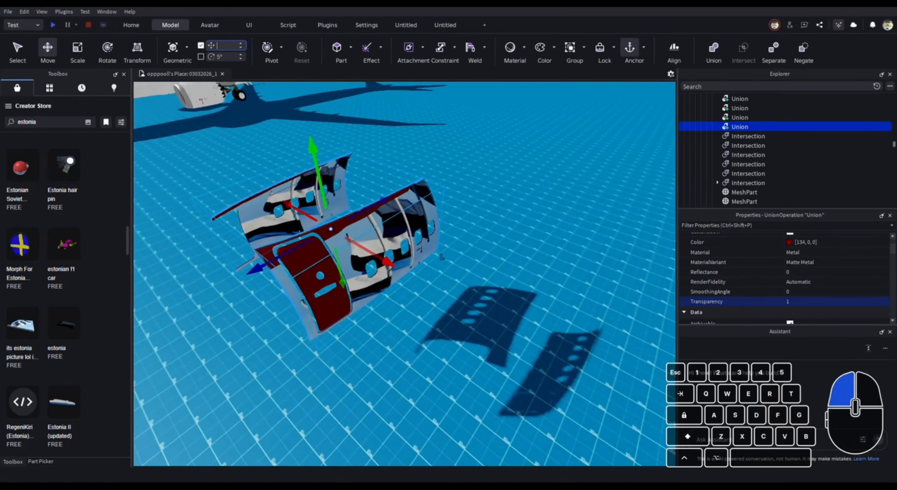
- Set the move increment to 100 studs and move the transparent fuselage union one increment away from the flag-covered pieces
{"action": "type", "text": "00"}
{"action": "left_click_drag", "start_coordinate": [394, 265], "coordinate": [365, 282]}
{"action": "right_click_drag", "start_coordinate": [390, 266], "coordinate": [421, 263]}
{"action": "scroll", "coordinate": [390, 266], "scroll_direction": "down", "scroll_amount": 3}
{"action": "left_click_drag", "start_coordinate": [364, 282], "coordinate": [252, 306]}
{"action": "right_click_drag", "start_coordinate": [421, 263], "coordinate": [491, 256]}
{"action": "key", "text": "s"}
{"action": "left_click_drag", "start_coordinate": [252, 306], "coordinate": [672, 235]}
{"action": "key", "text": "w"}
{"action": "key", "text": "a"}
{"action": "right_click_drag", "start_coordinate": [671, 234], "coordinate": [421, 277]}
- Move the crimson door piece 100 studs outward along the same axis as the transparent fuselage union
{"action": "left_click", "coordinate": [356, 300], "text": "alt"}
{"action": "left_click_drag", "start_coordinate": [413, 340], "coordinate": [202, 333]}
{"action": "right_click_drag", "start_coordinate": [413, 340], "coordinate": [491, 336]}
{"action": "key", "text": "d"}
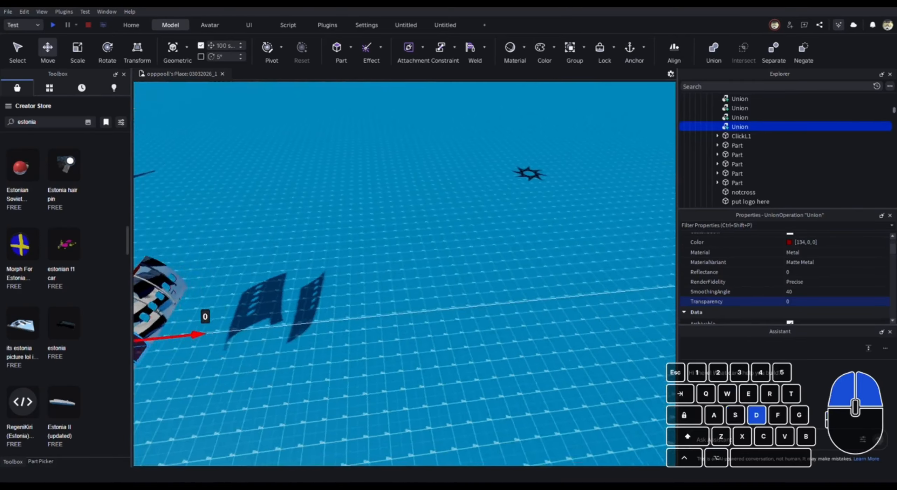
{"action": "left_click_drag", "start_coordinate": [202, 333], "coordinate": [379, 262]}
{"action": "key", "text": "f"}
{"action": "key", "text": "s"}
{"action": "key", "text": "d"}
{"action": "right_click_drag", "start_coordinate": [379, 262], "coordinate": [266, 242]}
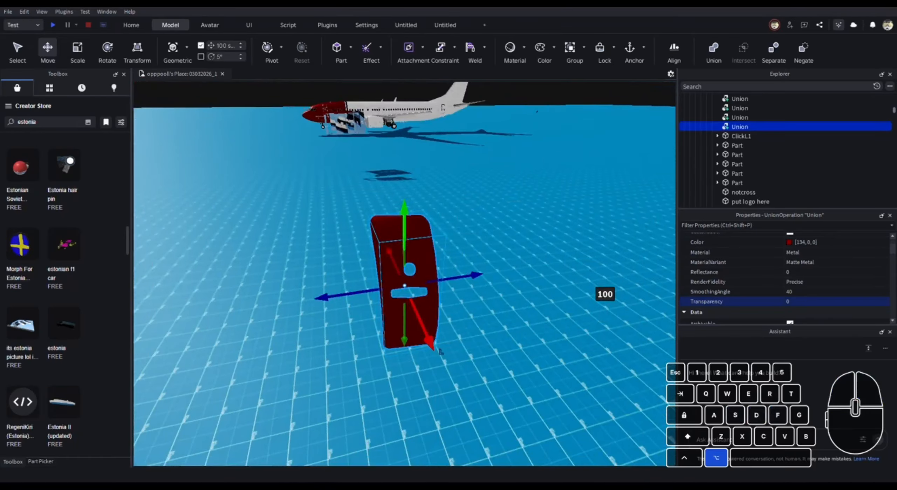
- Union the moved crimson door piece with the transparent fuselage piece
{"action": "left_click", "coordinate": [641, 332], "text": "alt+shift"}
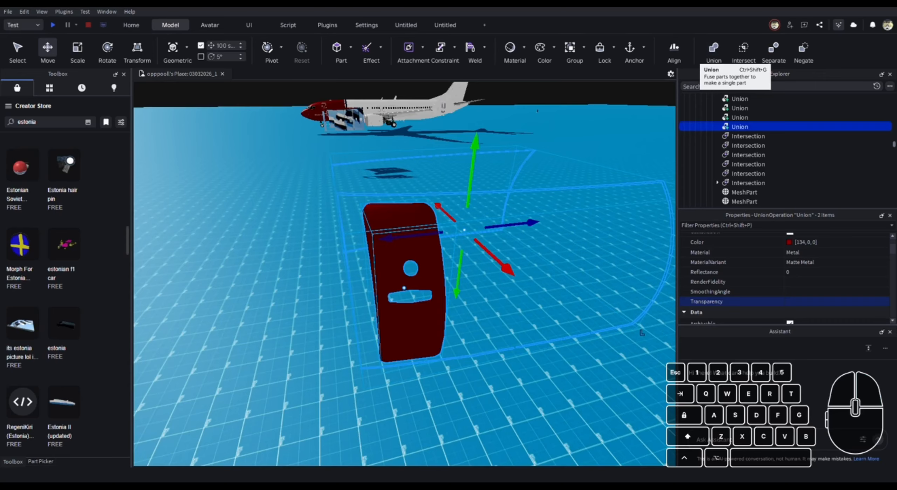
{"action": "key", "text": "w"}
{"action": "right_click_drag", "start_coordinate": [641, 333], "coordinate": [625, 382]}
{"action": "key", "text": "s"}
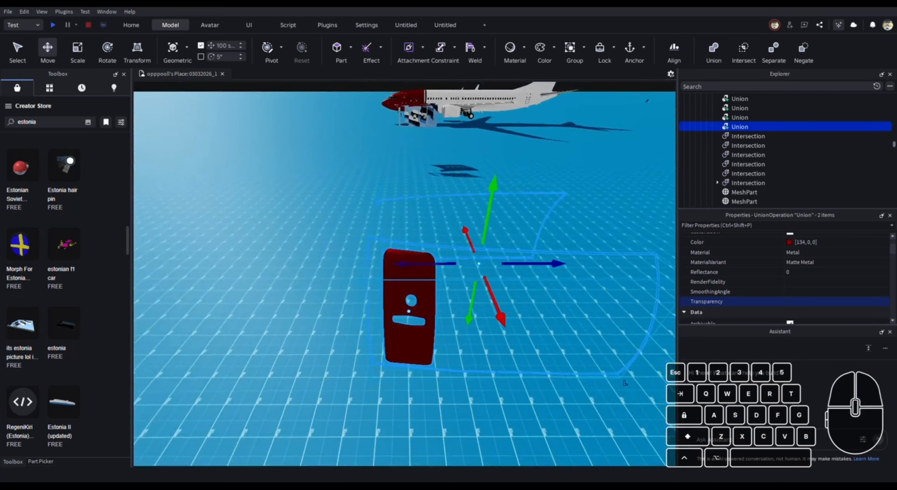
{"action": "key", "text": "Escape"}
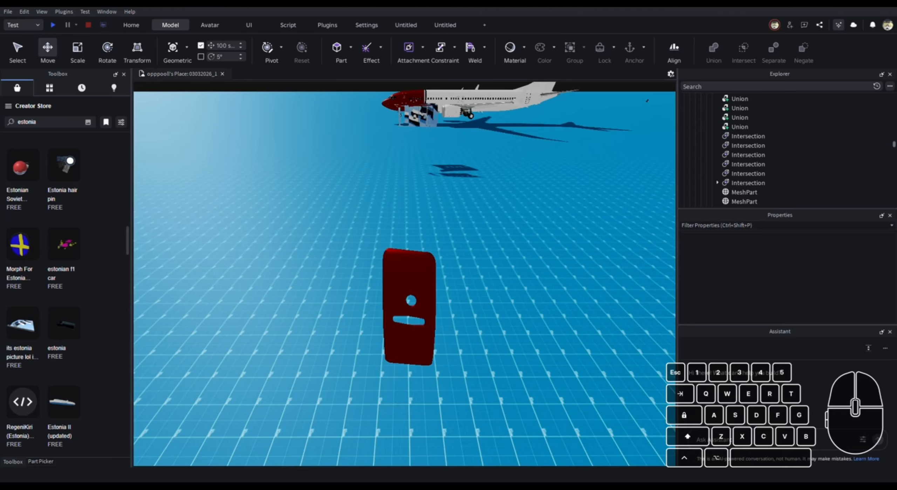
- Paste the Estonia flag decal onto the unioned door piece
{"action": "left_click", "coordinate": [410, 280]}
{"action": "right_click_drag", "start_coordinate": [393, 284], "coordinate": [431, 283]}
{"action": "scroll", "coordinate": [392, 282], "scroll_direction": "up", "scroll_amount": 2}
{"action": "key", "text": "ctrl+v"}
{"action": "left_click", "coordinate": [393, 282]}
{"action": "key", "text": "a"}
{"action": "key", "text": "s"}
- Move the decaled door union 100 studs back into the flag-covered fuselage section
{"action": "left_click", "coordinate": [523, 340], "text": "alt"}
{"action": "key", "text": "a"}
{"action": "left_click_drag", "start_coordinate": [473, 307], "coordinate": [396, 256]}
{"action": "right_click_drag", "start_coordinate": [468, 313], "coordinate": [455, 259]}
{"action": "key", "text": "w"}
{"action": "left_click_drag", "start_coordinate": [396, 256], "coordinate": [396, 256]}
{"action": "key", "text": "f"}
- Try tilting and rotating the flag-covered fuselage Intersection piece, and undo the turns
{"action": "right_click_drag", "start_coordinate": [435, 281], "coordinate": [396, 284]}
{"action": "scroll", "coordinate": [435, 280], "scroll_direction": "up", "scroll_amount": 3}
{"action": "left_click", "coordinate": [435, 281], "text": "alt"}
{"action": "scroll", "coordinate": [435, 281], "scroll_direction": "down", "scroll_amount": 5}
{"action": "scroll", "coordinate": [435, 280], "scroll_direction": "up", "scroll_amount": 5}
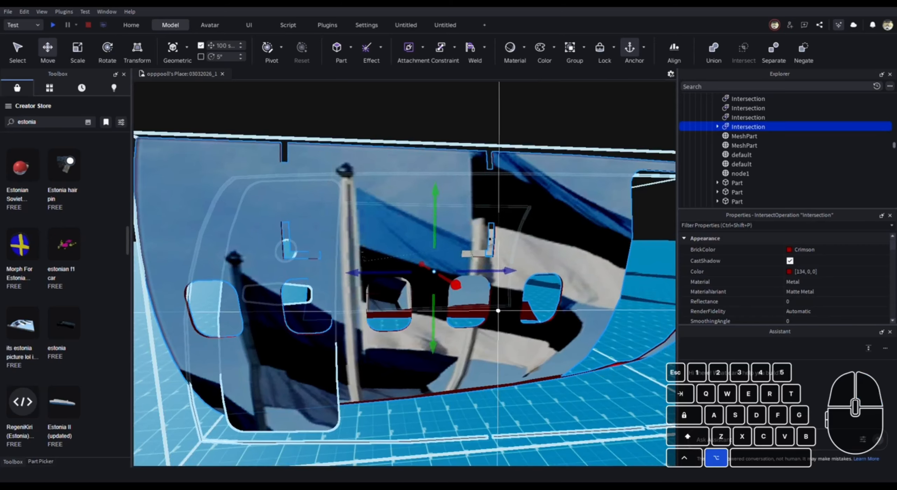
{"action": "scroll", "coordinate": [396, 283], "scroll_direction": "down", "scroll_amount": 10}
{"action": "key", "text": "ctrl+t"}
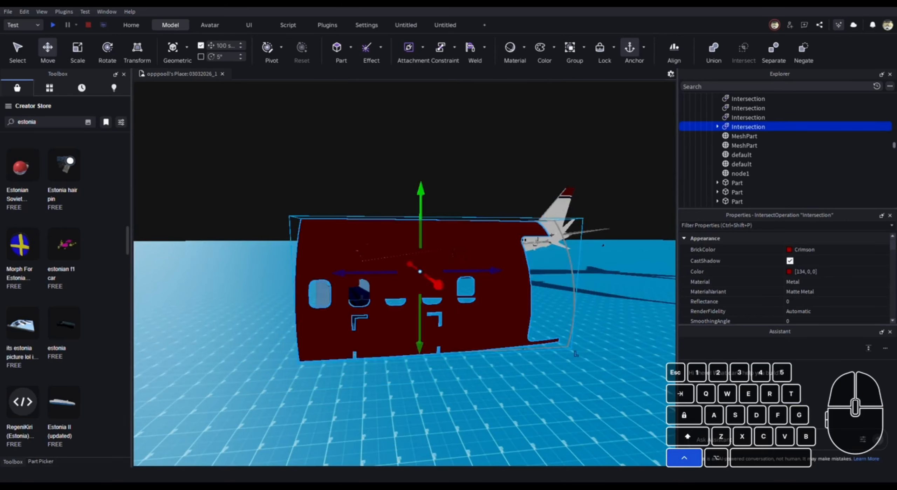
{"action": "key", "text": "r"}
{"action": "key", "text": "ctrl+z"}
{"action": "key", "text": "ctrl+z"}
{"action": "key", "text": "ctrl+z"}
{"action": "key", "text": "ctrl+z"}
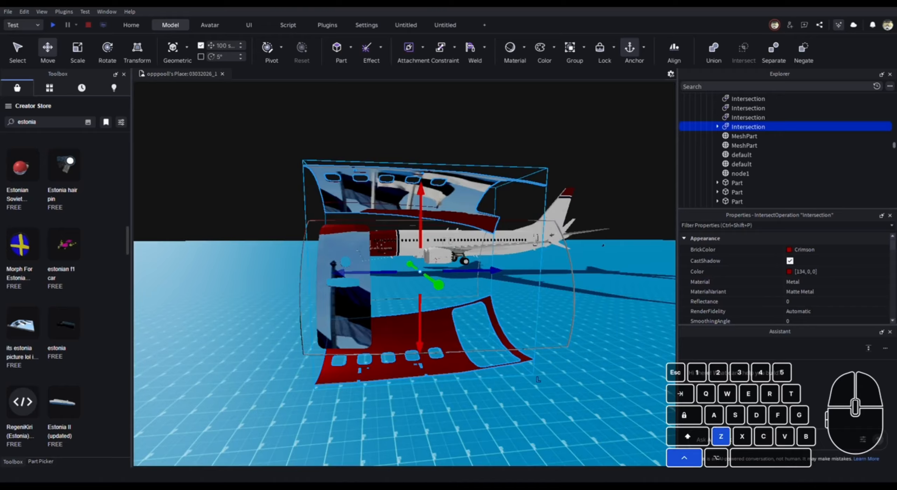
{"action": "key", "text": "ctrl+z"}
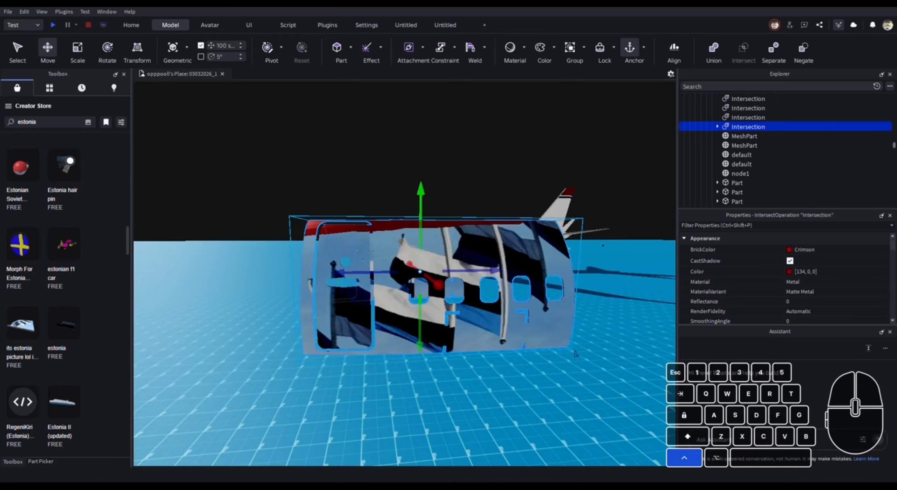
{"action": "key", "text": "ctrl+z"}
- Examine from several angles how the flag picture lines up across the door and window pieces
{"action": "key", "text": "s"}
{"action": "right_click_drag", "start_coordinate": [421, 273], "coordinate": [381, 302]}
{"action": "key", "text": "w"}
{"action": "left_click", "coordinate": [413, 259], "text": "alt"}
{"action": "key", "text": "s"}
{"action": "key", "text": "w"}
{"action": "key", "text": "s"}
{"action": "left_click", "coordinate": [381, 268], "text": "alt"}
{"action": "key", "text": "s"}
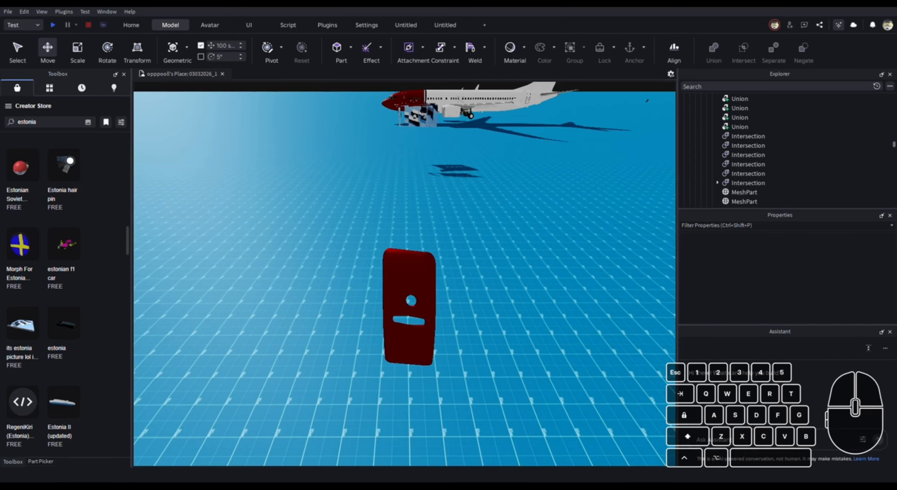
- Select the unioned door and transparent fuselage piece and paste the Estonia flag decal onto it
{"action": "left_click", "coordinate": [626, 383]}
{"action": "right_click_drag", "start_coordinate": [625, 383], "coordinate": [649, 374]}
{"action": "key", "text": "w"}
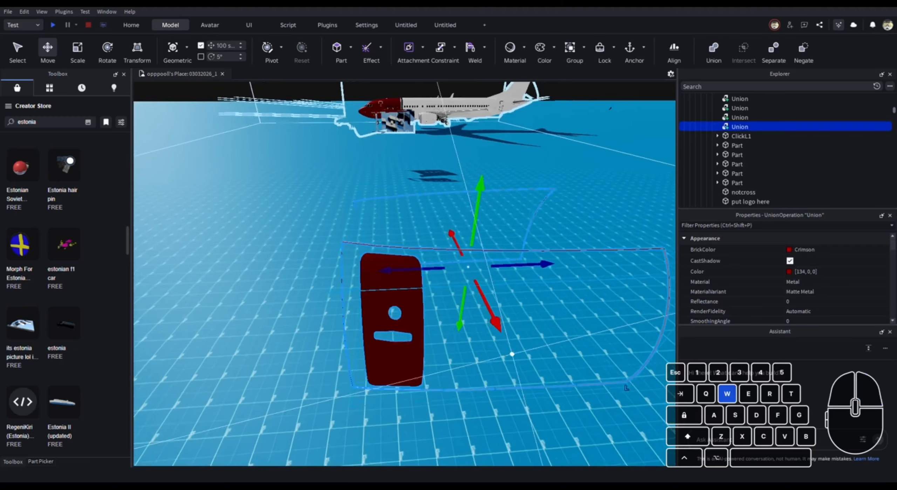
{"action": "key", "text": "ctrl+v"}
{"action": "left_click", "coordinate": [389, 305]}
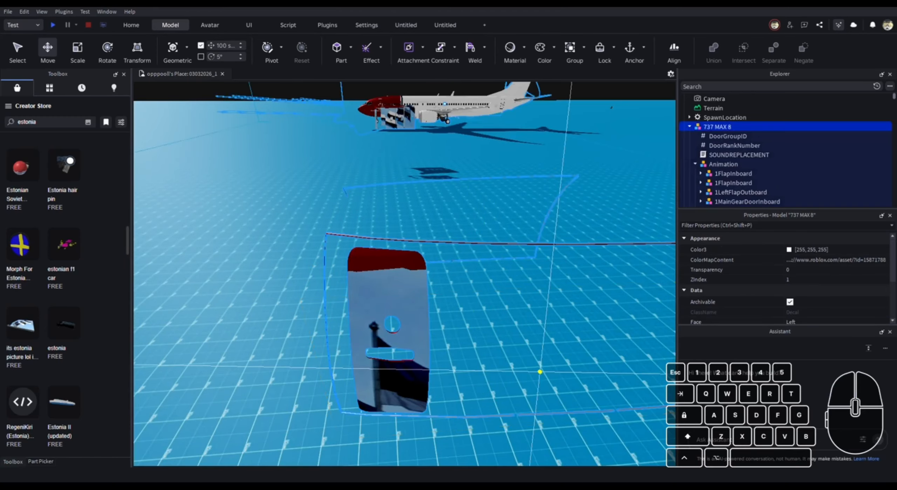
{"action": "key", "text": "a"}
{"action": "key", "text": "s"}
{"action": "right_click_drag", "start_coordinate": [389, 305], "coordinate": [474, 302]}
- Return the decaled door union to its place in the flag-covered fuselage section with a 100-stud move
{"action": "left_click", "coordinate": [403, 309], "text": "alt"}
{"action": "key", "text": "a"}
{"action": "left_click_drag", "start_coordinate": [473, 301], "coordinate": [484, 308]}
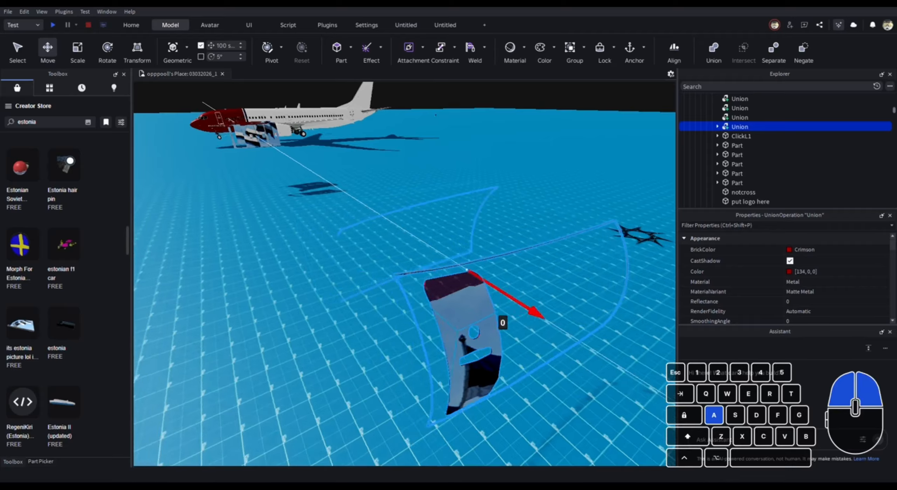
{"action": "right_click_drag", "start_coordinate": [473, 301], "coordinate": [466, 266]}
{"action": "key", "text": "w"}
{"action": "left_click_drag", "start_coordinate": [484, 308], "coordinate": [455, 271]}
- Try tilting the fuselage Intersection piece in place, and undo the tilts
{"action": "right_click_drag", "start_coordinate": [455, 272], "coordinate": [497, 311]}
{"action": "key", "text": "w"}
{"action": "left_click", "coordinate": [470, 292], "text": "alt"}
{"action": "key", "text": "ctrl+t"}
{"action": "key", "text": "ctrl+t"}
{"action": "scroll", "coordinate": [496, 311], "scroll_direction": "down", "scroll_amount": 3}
{"action": "key", "text": "ctrl+t"}
{"action": "key", "text": "ctrl+t"}
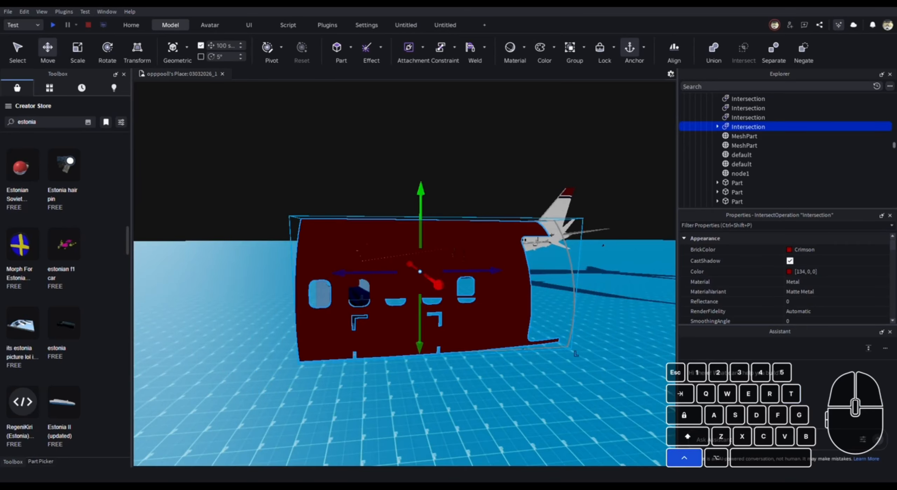
{"action": "key", "text": "ctrl+r"}
{"action": "key", "text": "ctrl+z"}
{"action": "key", "text": "ctrl+z"}
{"action": "key", "text": "ctrl+z"}
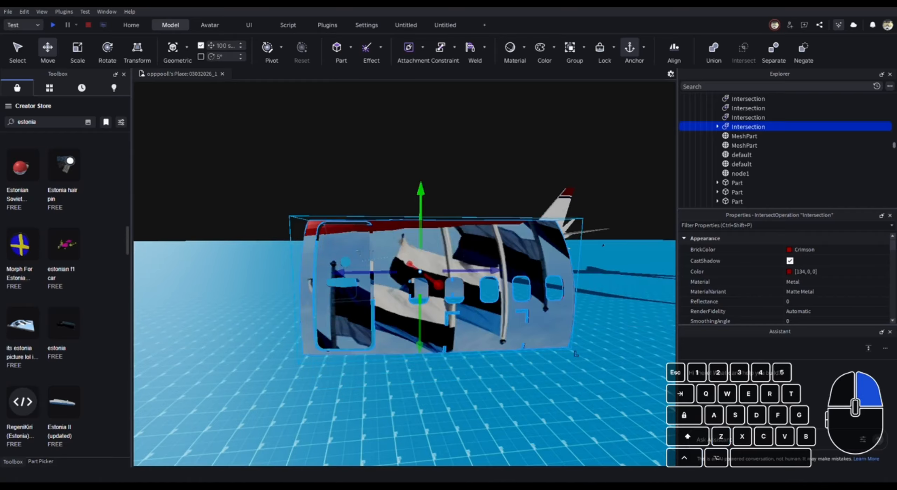
- Examine the assembled flag-covered fuselage section from farther away and check its alignment
{"action": "key", "text": "s"}
{"action": "key", "text": "w"}
{"action": "key", "text": "s"}
{"action": "right_click_drag", "start_coordinate": [405, 245], "coordinate": [405, 281]}
{"action": "key", "text": "w"}
{"action": "key", "text": "s"}
{"action": "left_click", "coordinate": [404, 239], "text": "alt"}
{"action": "key", "text": "s"}
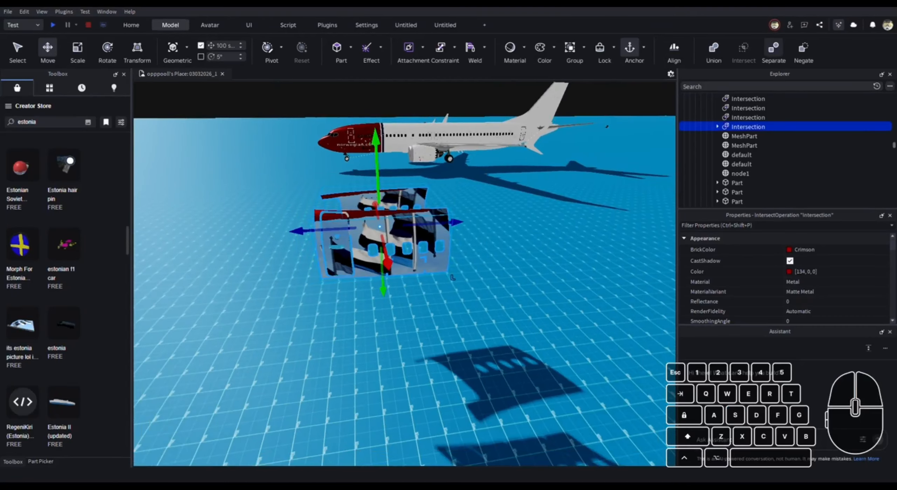